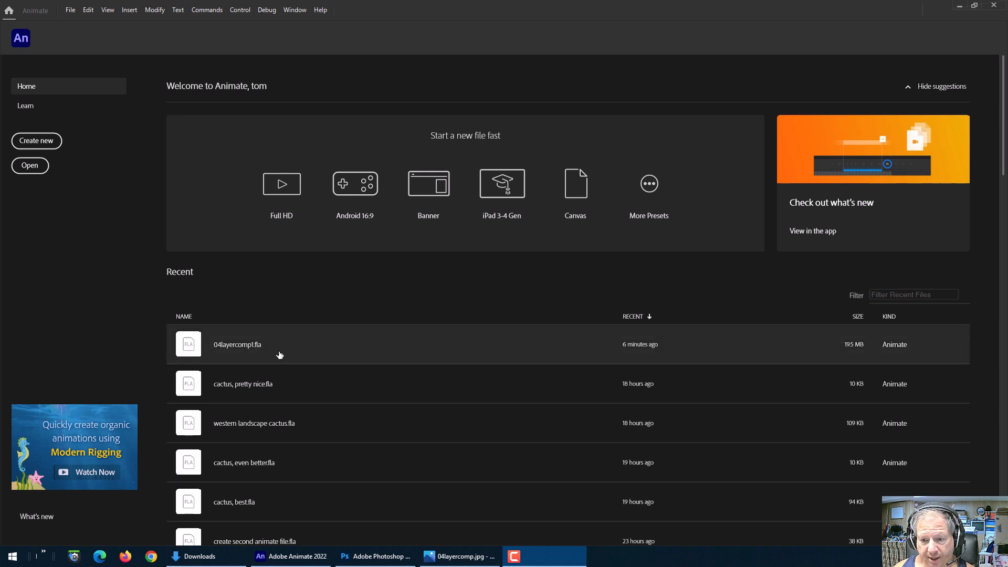
Step: Open the recent file 04layercomp1.fla and inspect its objects and layers on the stage
{"action": "left_click", "coordinate": [248, 351]}
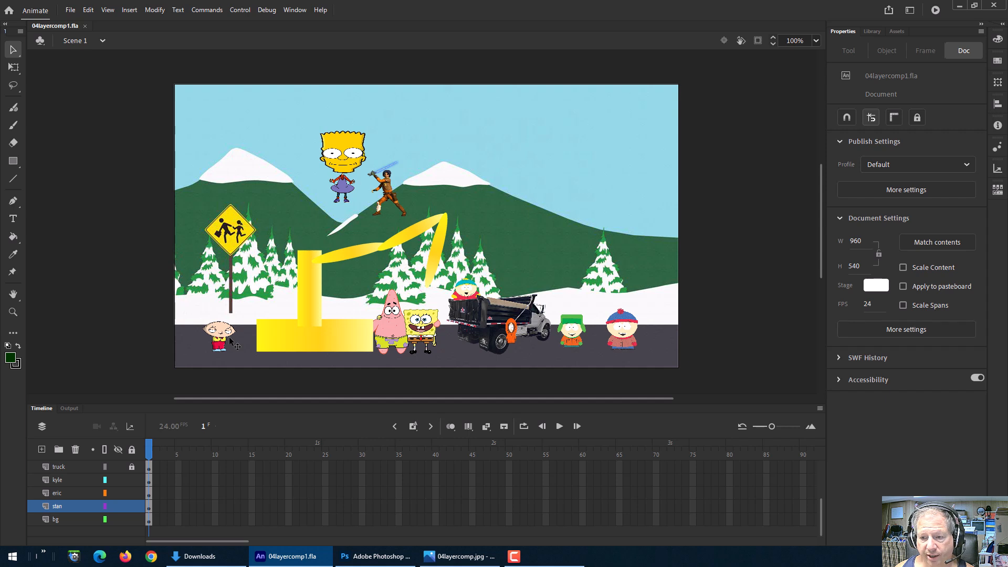
{"action": "left_click", "coordinate": [326, 338]}
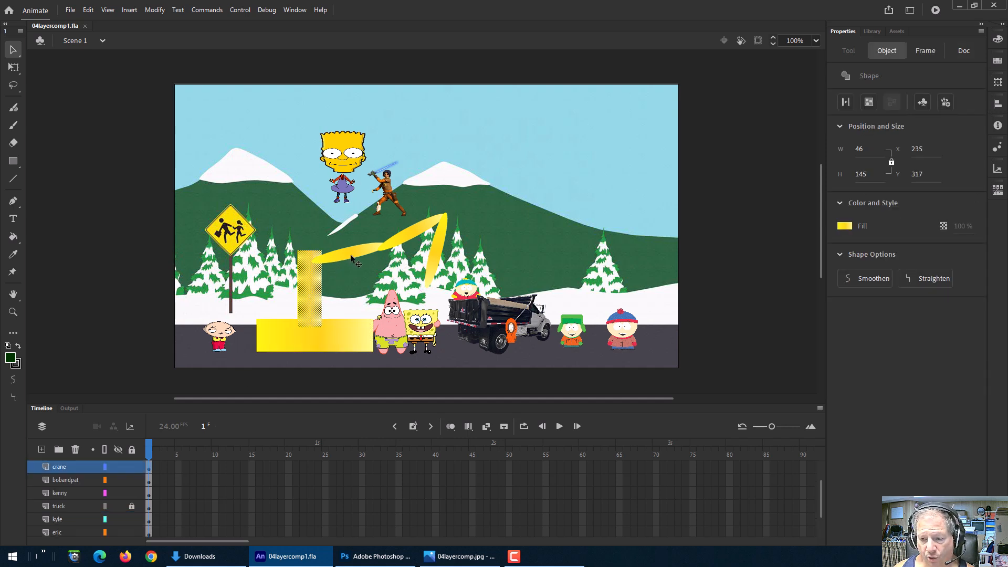
{"action": "left_click", "coordinate": [413, 250]}
{"action": "left_click", "coordinate": [449, 215]}
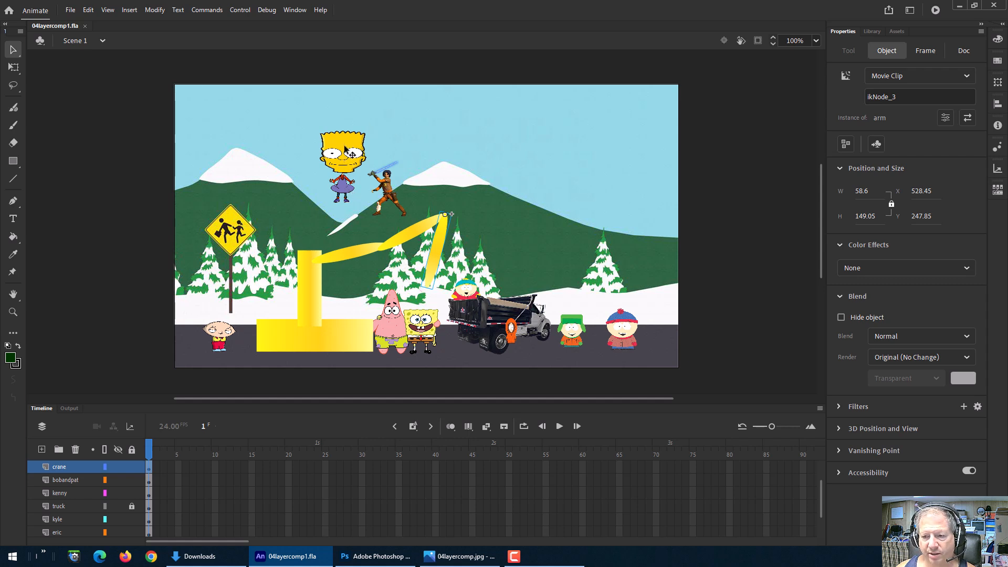
{"action": "mouse_move", "coordinate": [349, 148]}
{"action": "left_mouse_down"}
{"action": "mouse_move", "coordinate": [426, 141]}
{"action": "mouse_move", "coordinate": [348, 146]}
{"action": "left_mouse_up"}
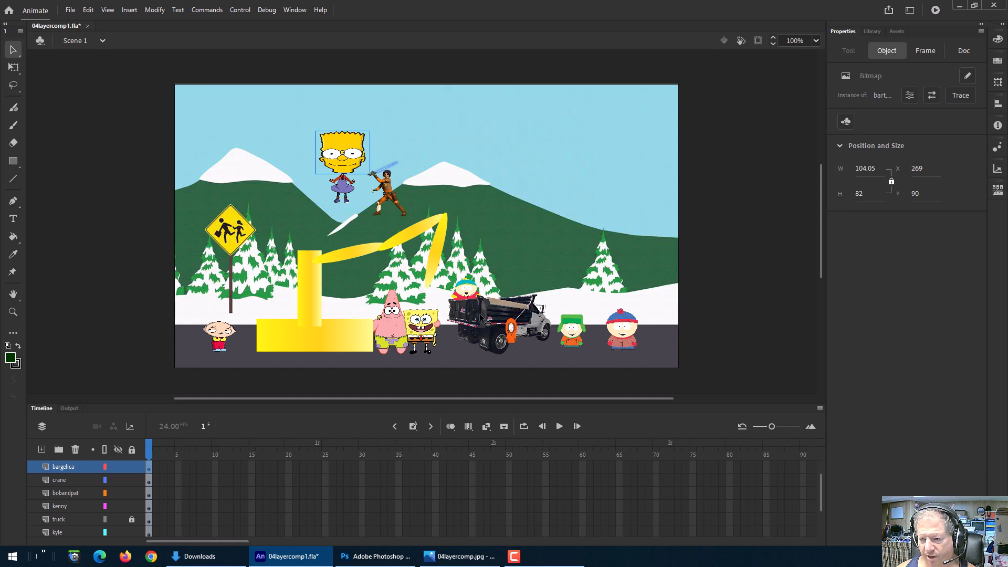
{"action": "left_click", "coordinate": [482, 317]}
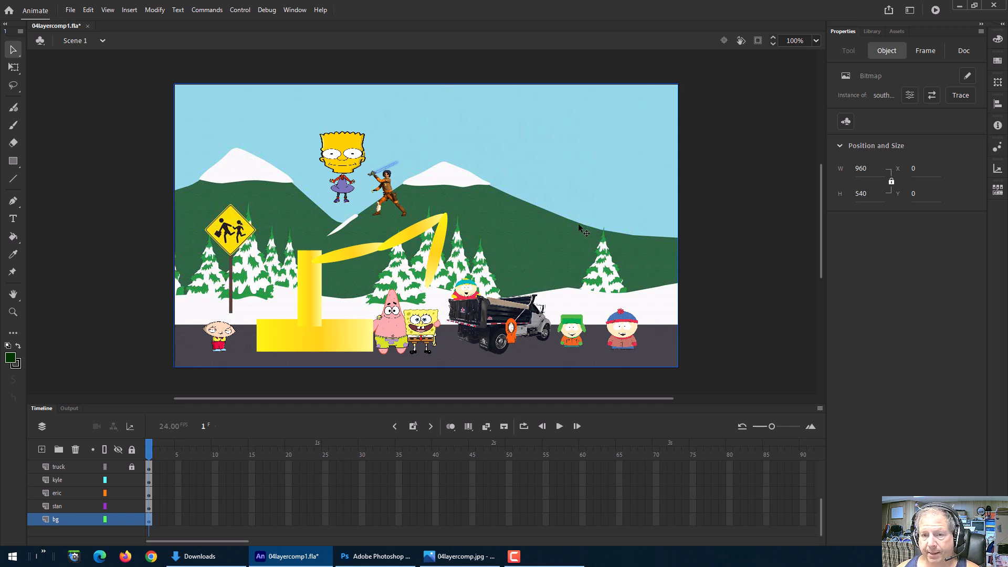
Step: Create a new HTML5 Canvas document using the HD preset, 1280 × 720 at 30 fps
{"action": "left_click", "coordinate": [69, 10]}
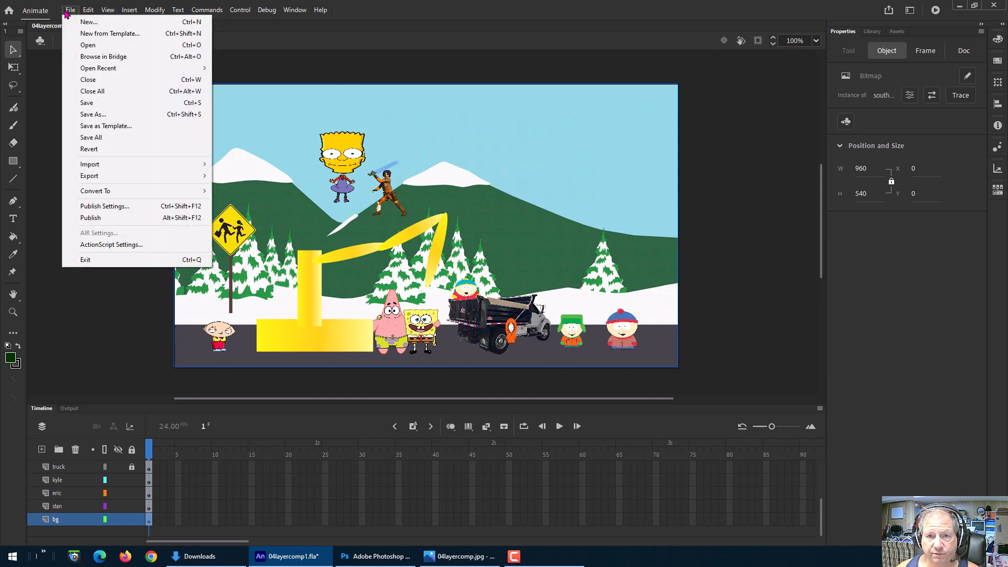
{"action": "left_click", "coordinate": [77, 25]}
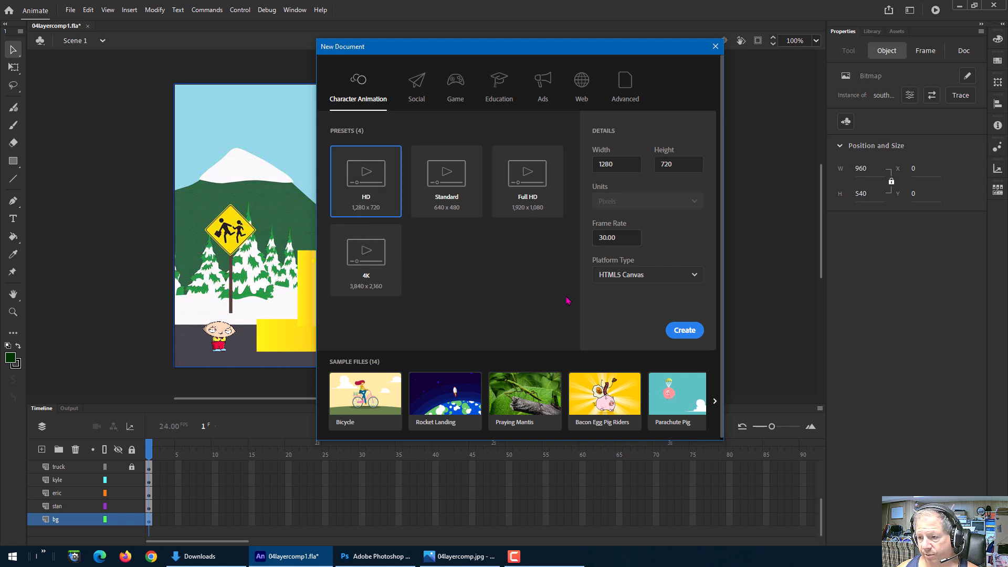
{"action": "left_click", "coordinate": [690, 338]}
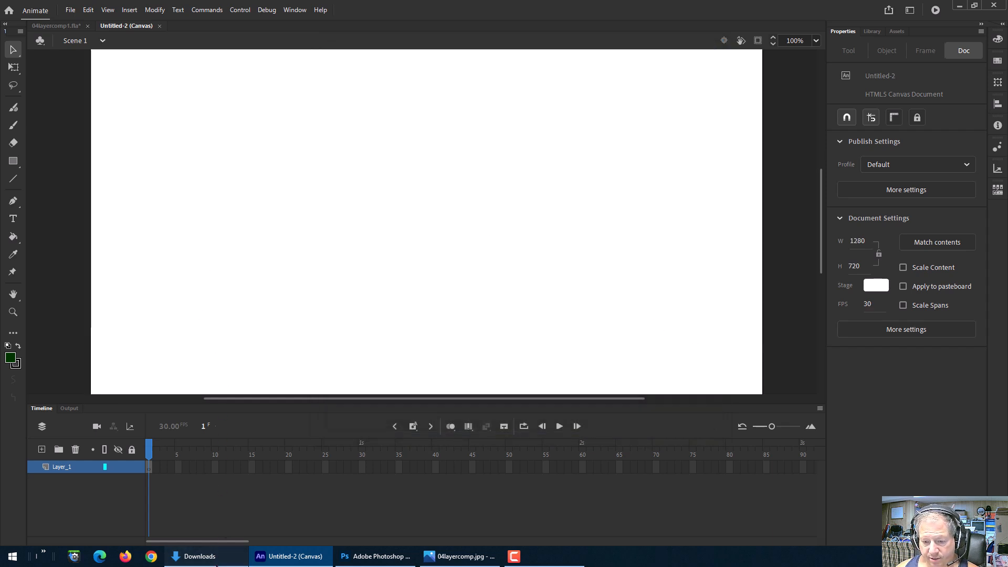
Step: Browse in File Explorer to the cartoon mashup layers folder inside My Drive to see the source images
{"action": "mouse_move", "coordinate": [238, 562]}
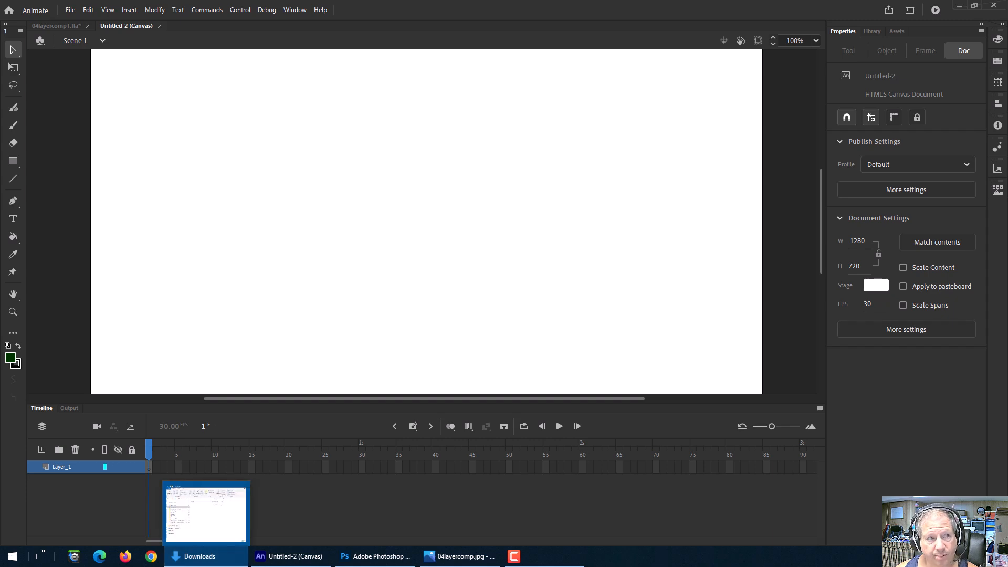
{"action": "left_click_drag", "start_coordinate": [0, 223], "coordinate": [503, 126]}
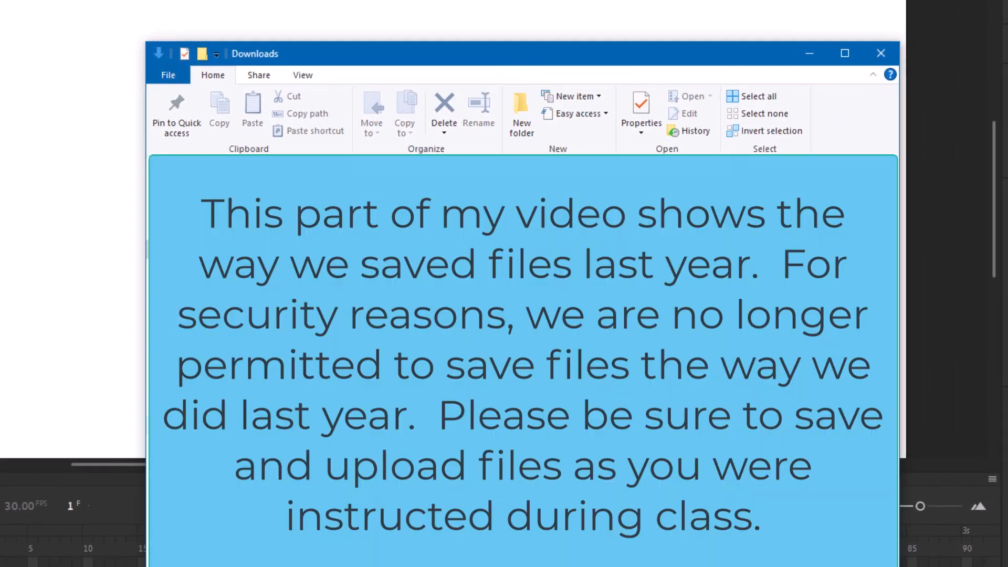
{"action": "left_click", "coordinate": [211, 400]}
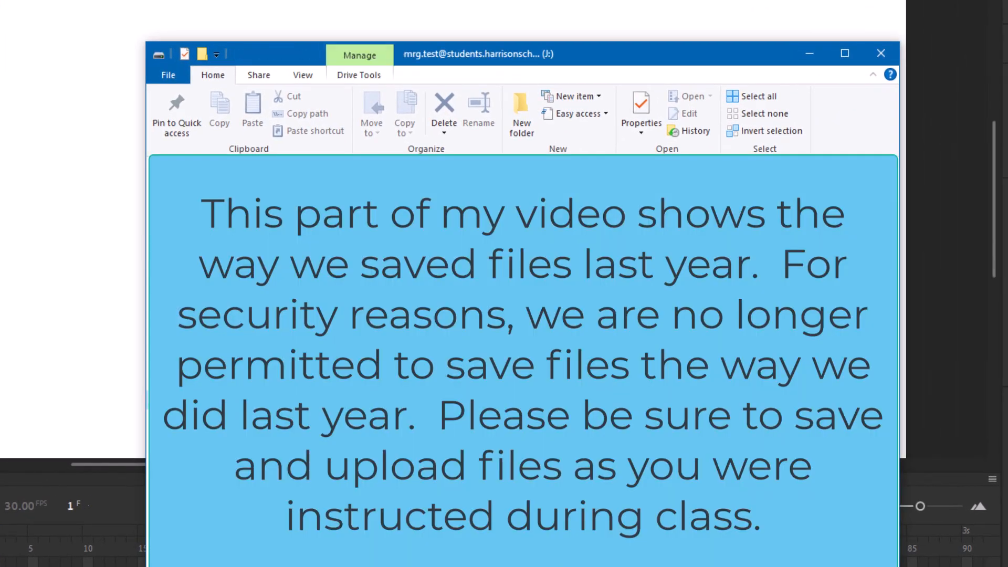
{"action": "double_click", "coordinate": [368, 211]}
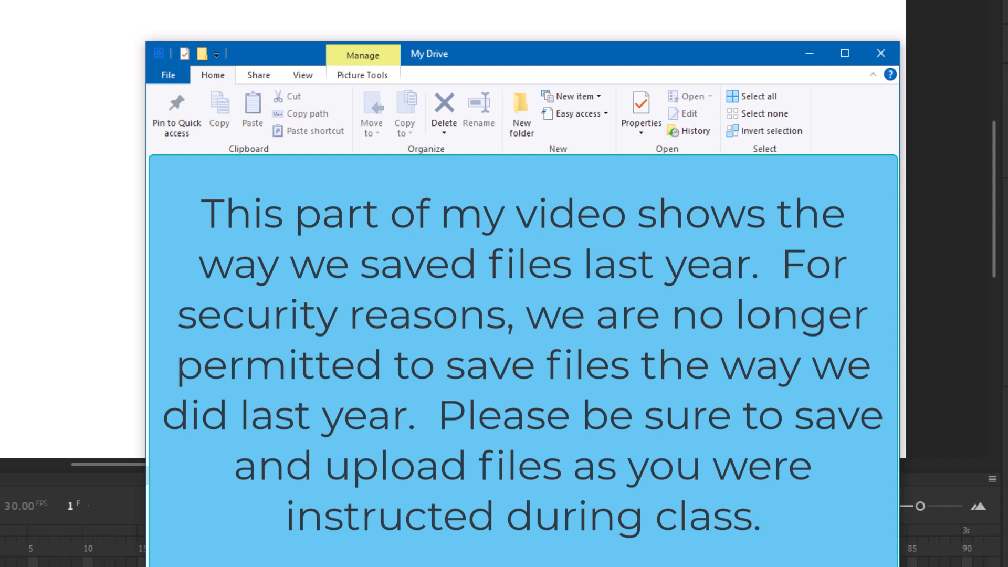
{"action": "double_click", "coordinate": [367, 294]}
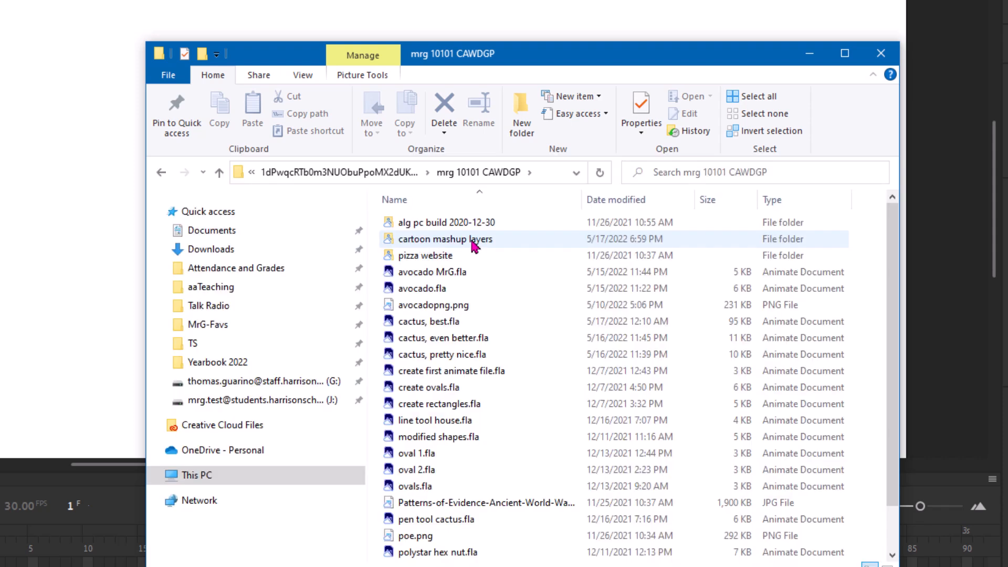
{"action": "double_click", "coordinate": [474, 240]}
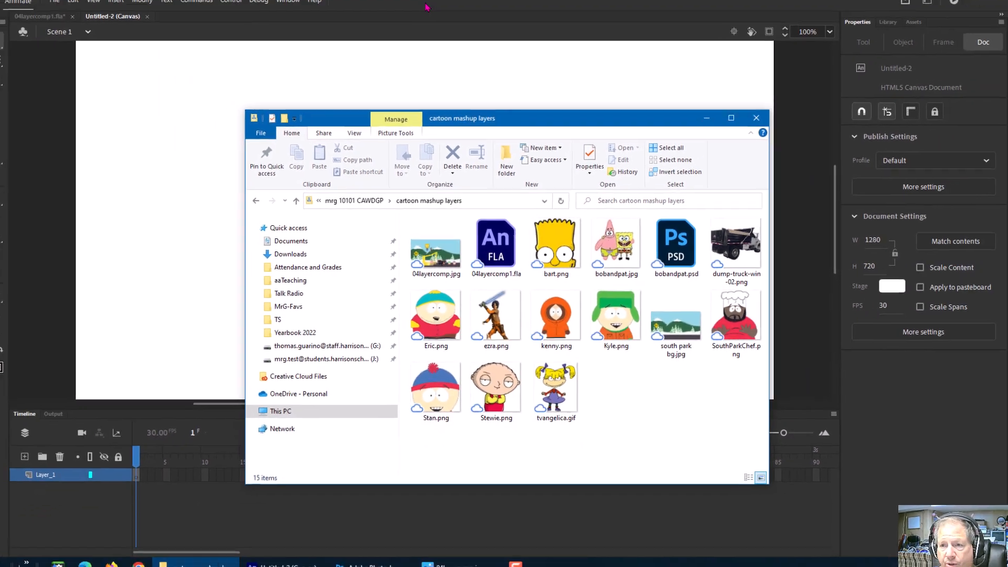
{"action": "left_click", "coordinate": [469, 47]}
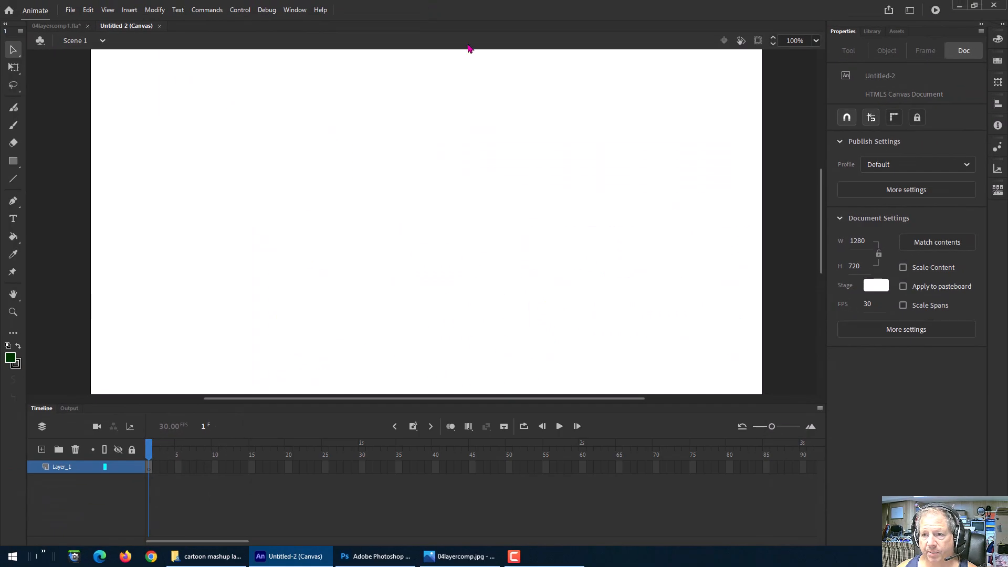
Step: Import south park bg.jpg from the cartoon mashup layers folder into the library
{"action": "left_click", "coordinate": [70, 10]}
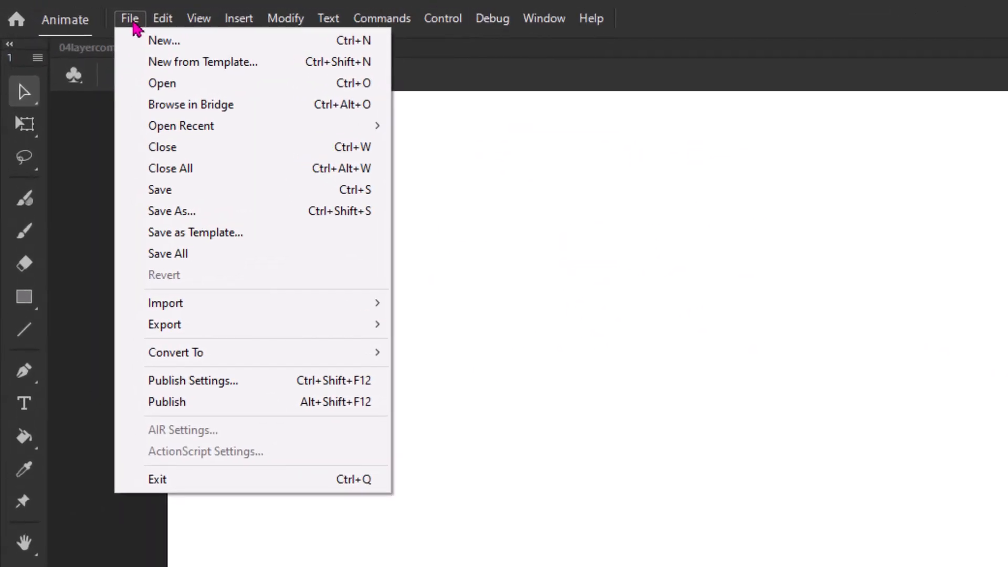
{"action": "mouse_move", "coordinate": [173, 304]}
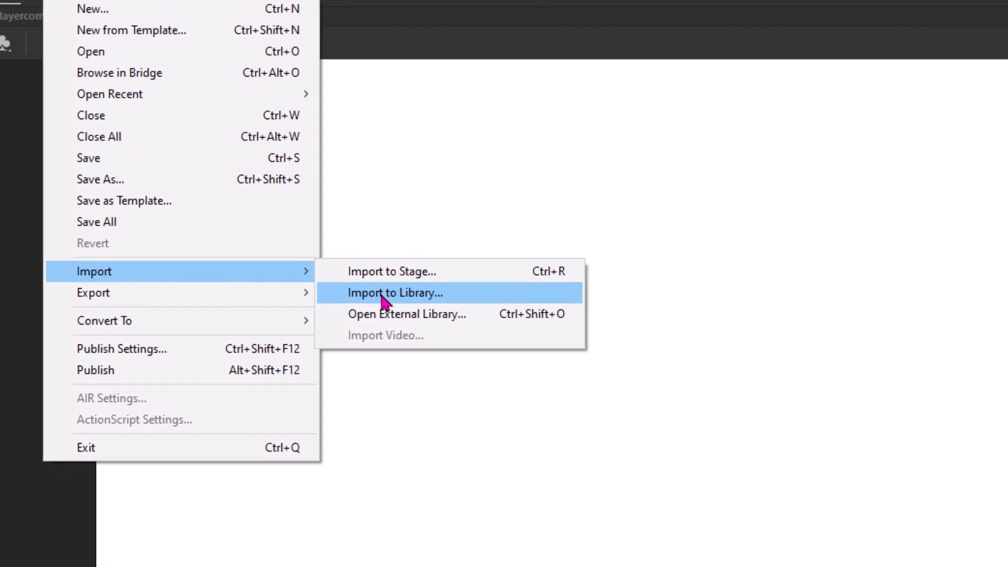
{"action": "left_click", "coordinate": [454, 326]}
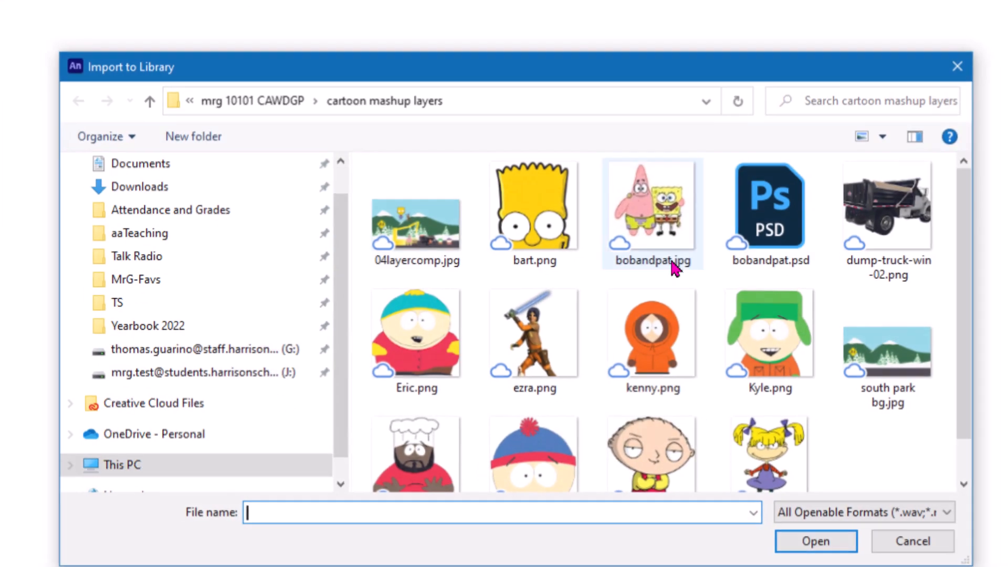
{"action": "left_click", "coordinate": [861, 409]}
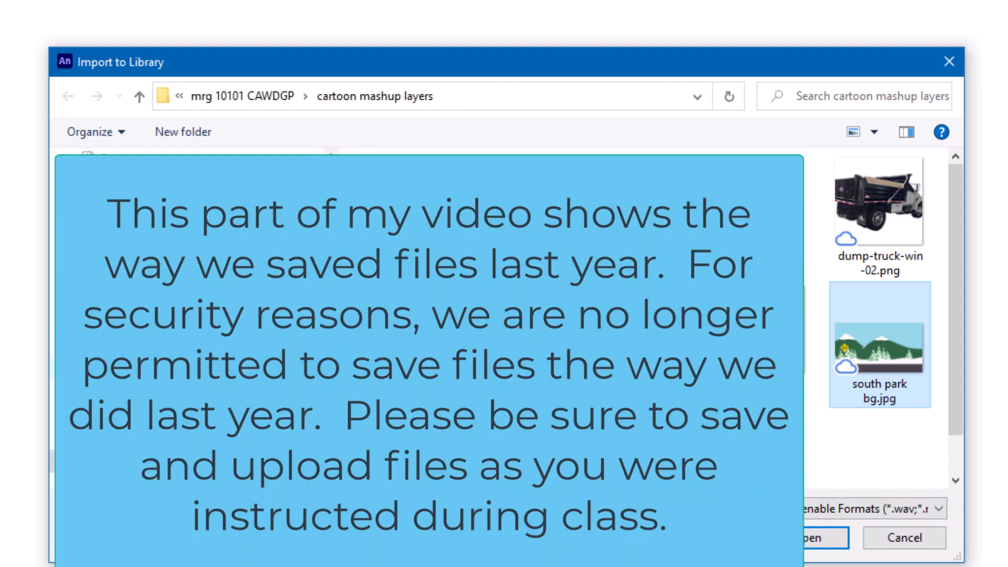
{"action": "left_click", "coordinate": [173, 368]}
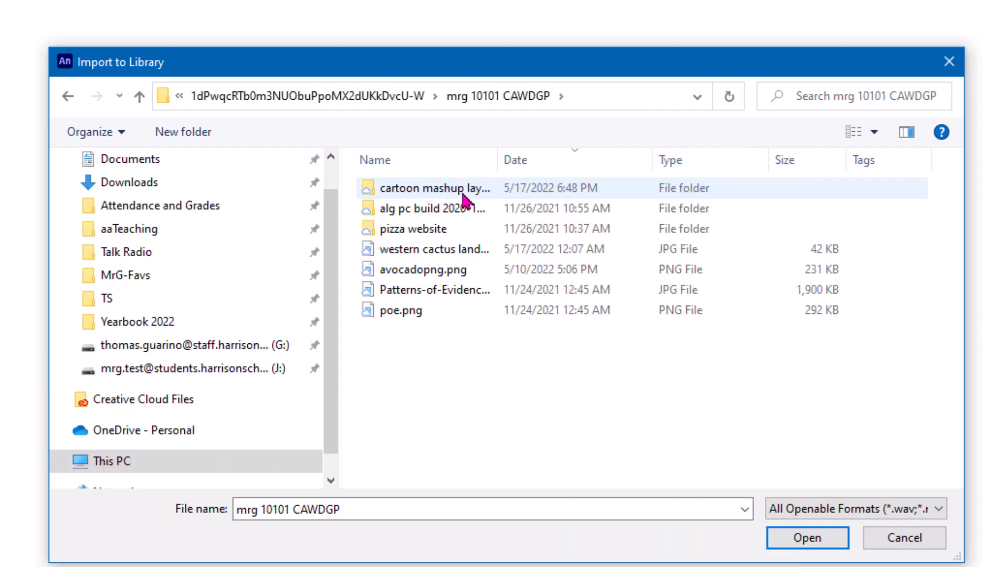
{"action": "double_click", "coordinate": [434, 192]}
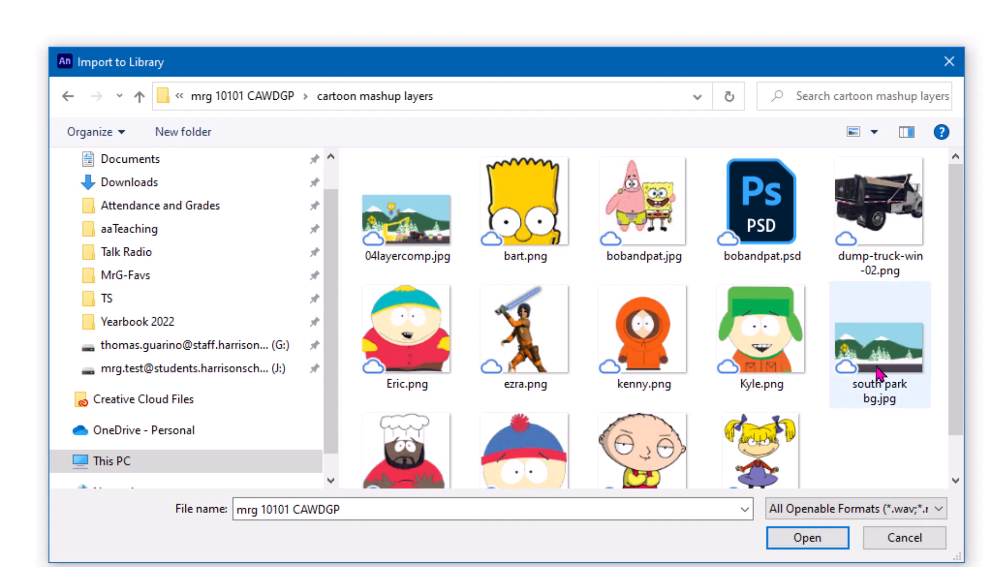
{"action": "left_click", "coordinate": [894, 360]}
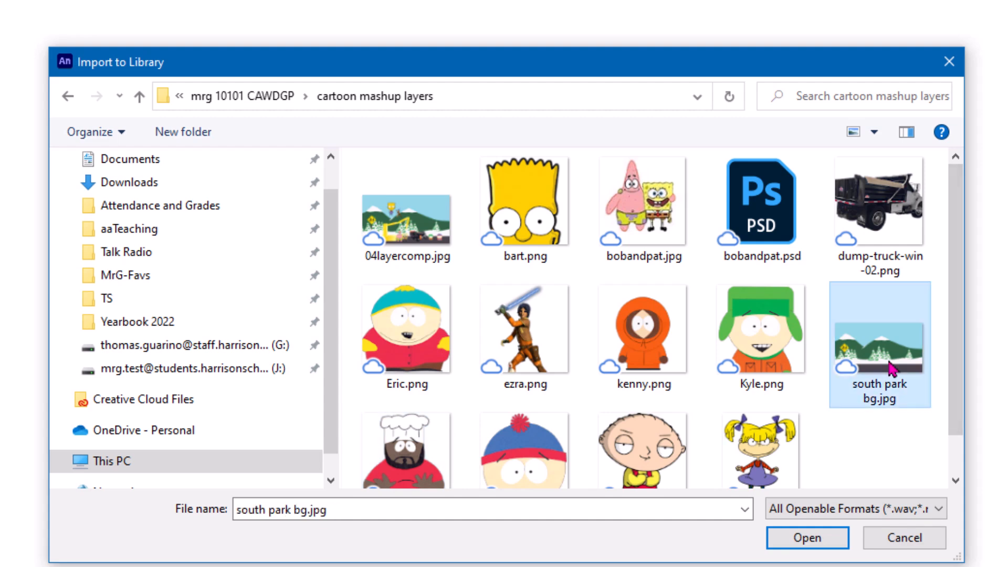
{"action": "left_click", "coordinate": [815, 549]}
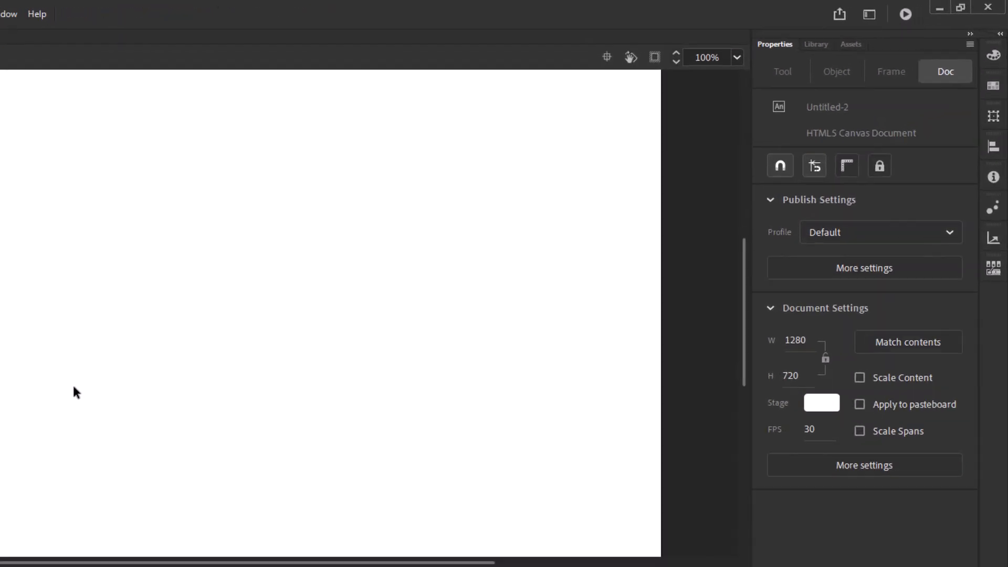
Step: Set the zoom to 75% and place south park bg.jpg from the library onto the stage
{"action": "left_click", "coordinate": [817, 47]}
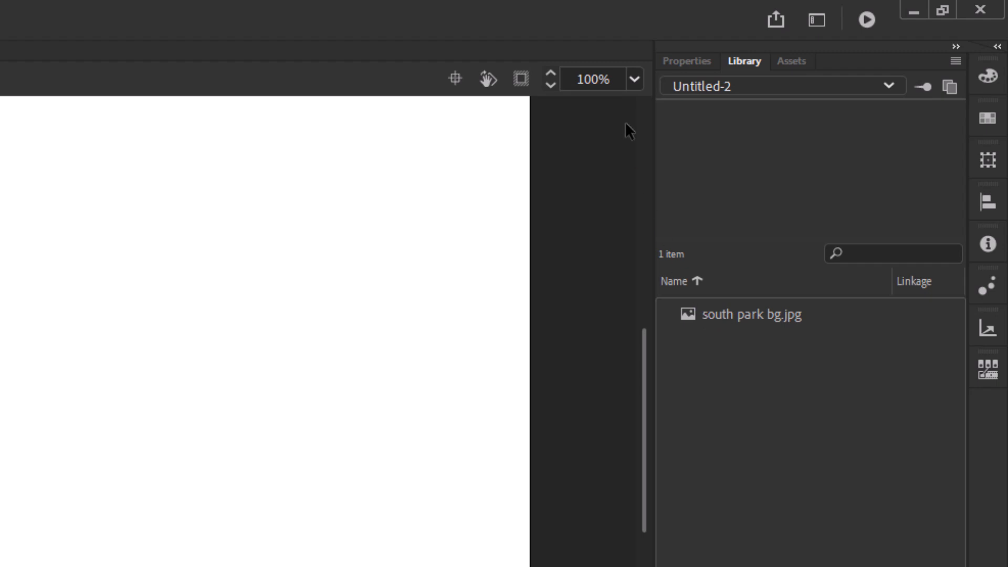
{"action": "left_click", "coordinate": [635, 80]}
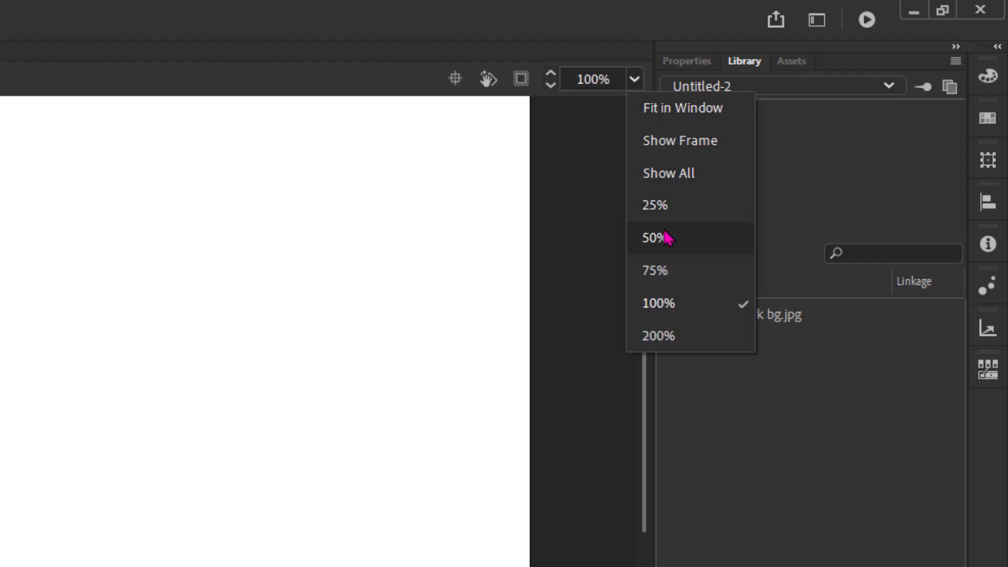
{"action": "left_click", "coordinate": [657, 270]}
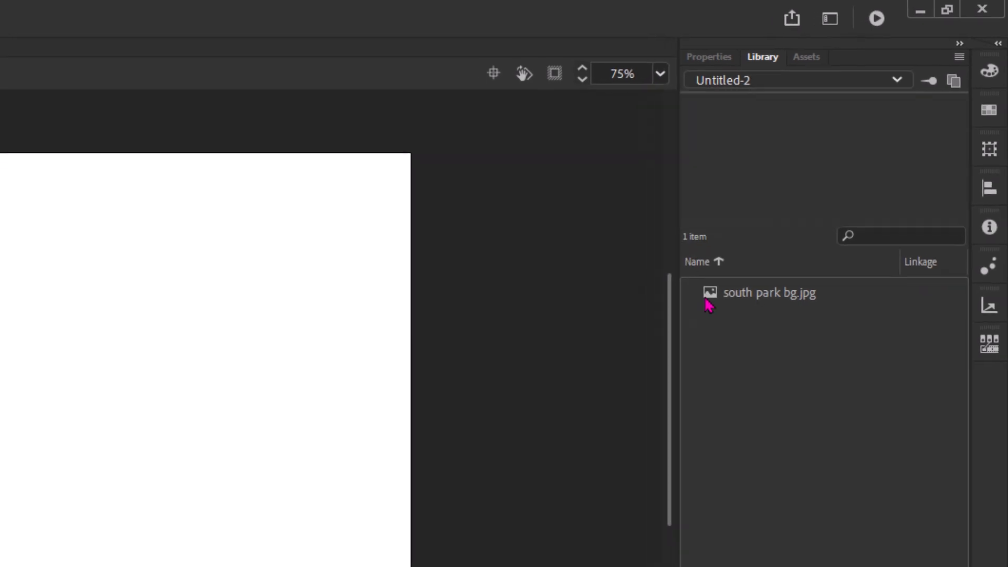
{"action": "left_click_drag", "start_coordinate": [686, 321], "coordinate": [0, 488]}
{"action": "left_click_drag", "start_coordinate": [271, 252], "coordinate": [272, 251]}
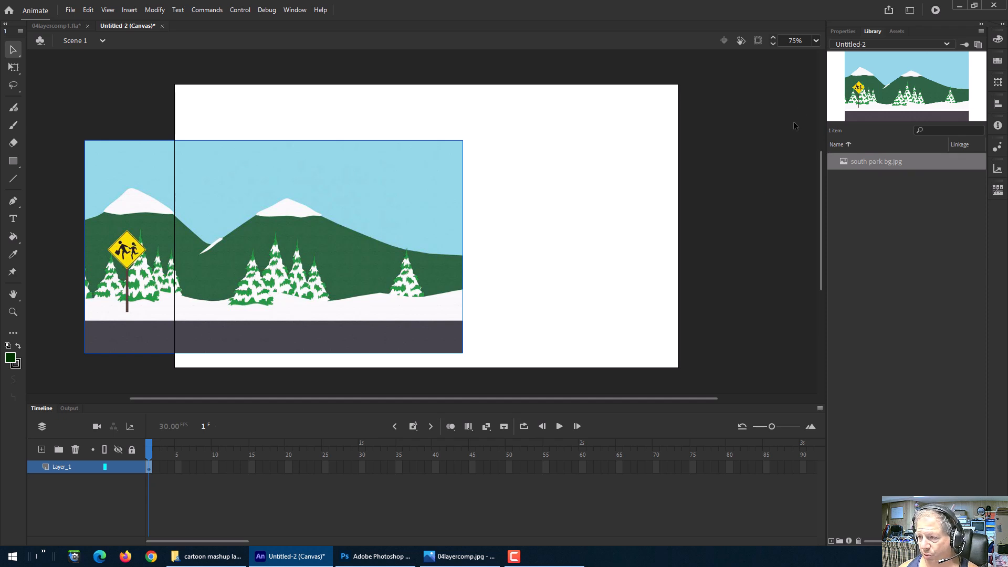
Step: Move the background bitmap on the stage to about X -176, Y 167
{"action": "left_click", "coordinate": [843, 33]}
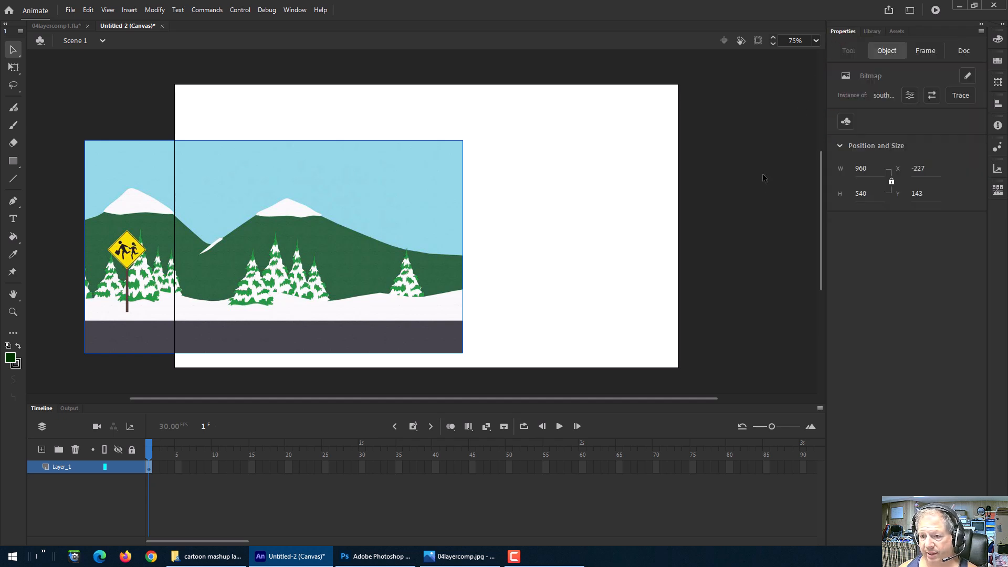
{"action": "mouse_move", "coordinate": [310, 235]}
{"action": "left_mouse_down"}
{"action": "mouse_move", "coordinate": [444, 209]}
{"action": "mouse_move", "coordinate": [310, 236]}
{"action": "left_mouse_up"}
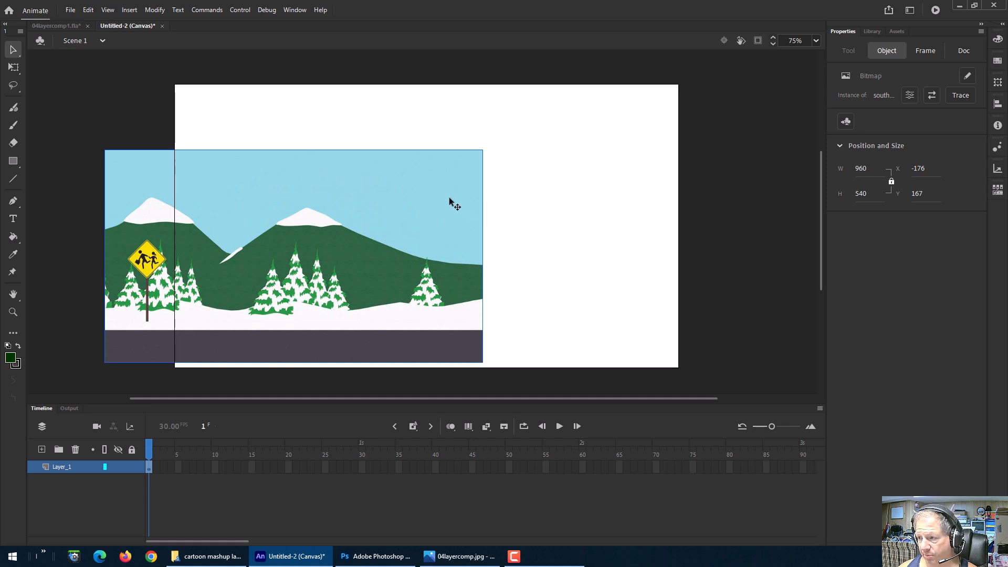
Step: Match the background's width and height to the stage and align it top and horizontally centred
{"action": "left_click", "coordinate": [997, 104]}
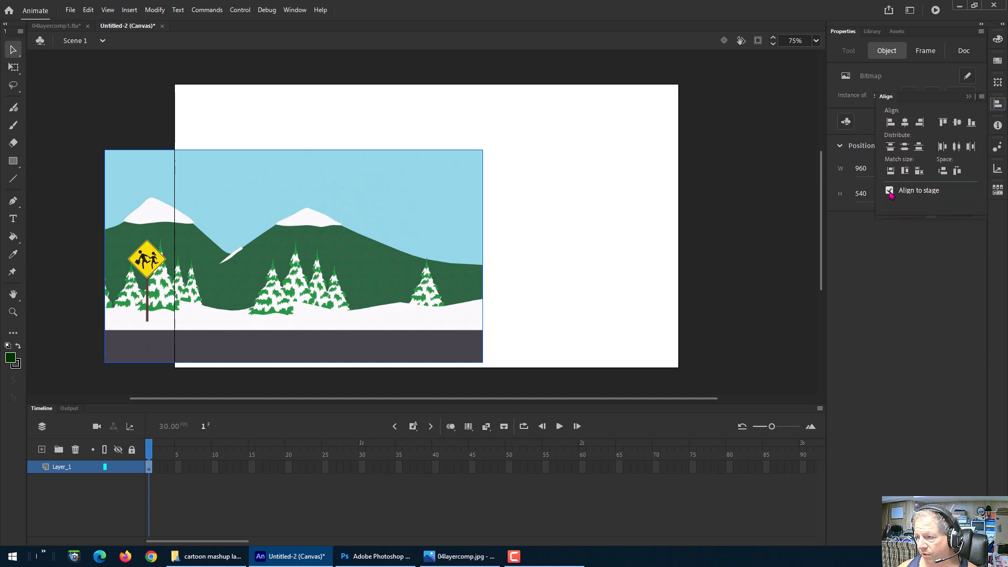
{"action": "left_click", "coordinate": [920, 172]}
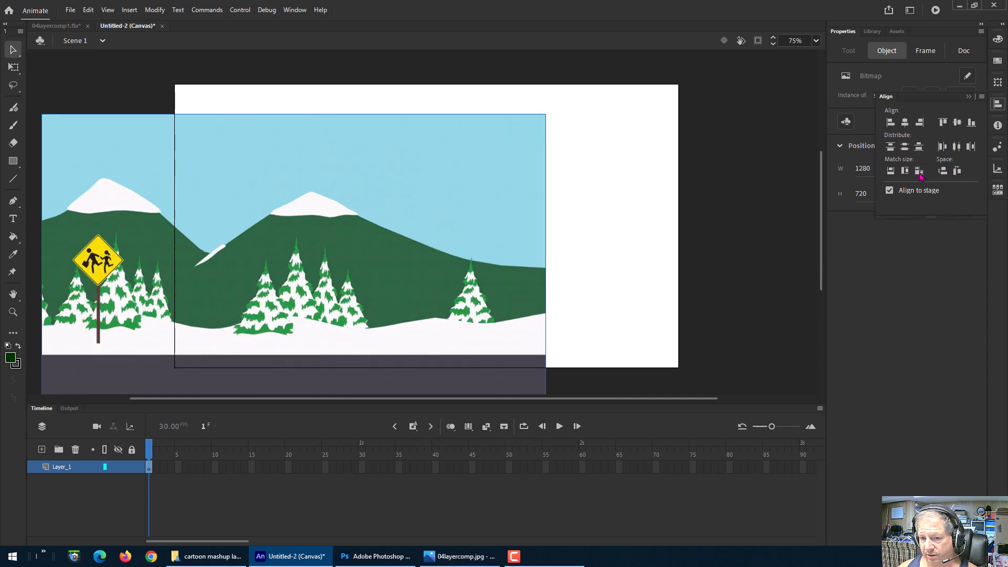
{"action": "left_click", "coordinate": [940, 129]}
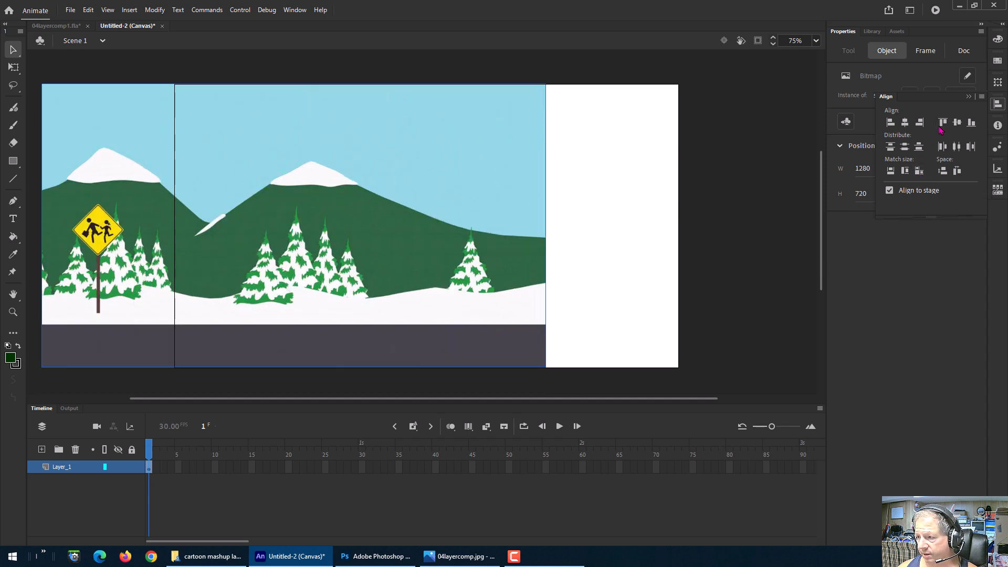
{"action": "left_click", "coordinate": [919, 129]}
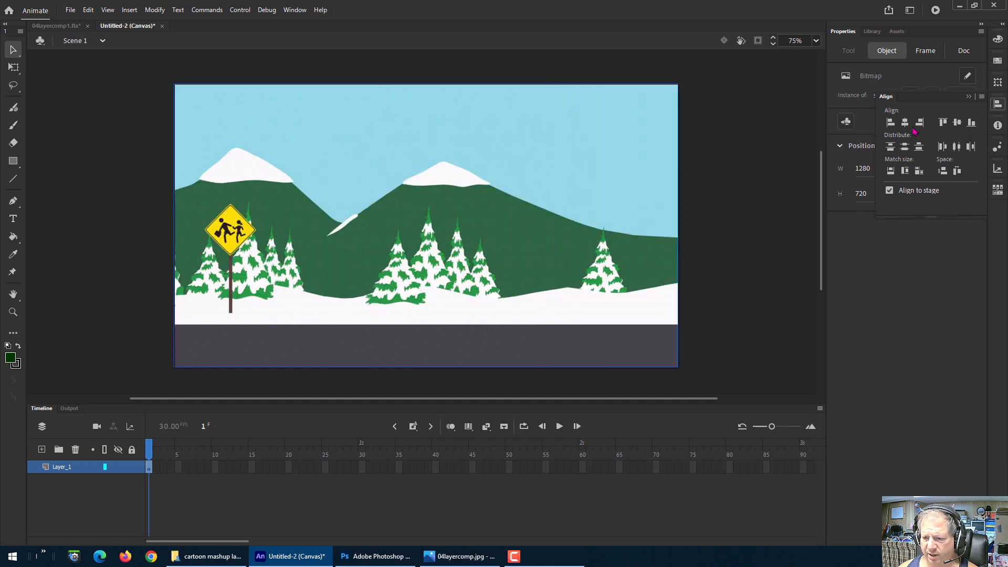
Step: Undo the size match and both alignments
{"action": "key", "text": "ctrl+z"}
{"action": "key", "text": "ctrl+z"}
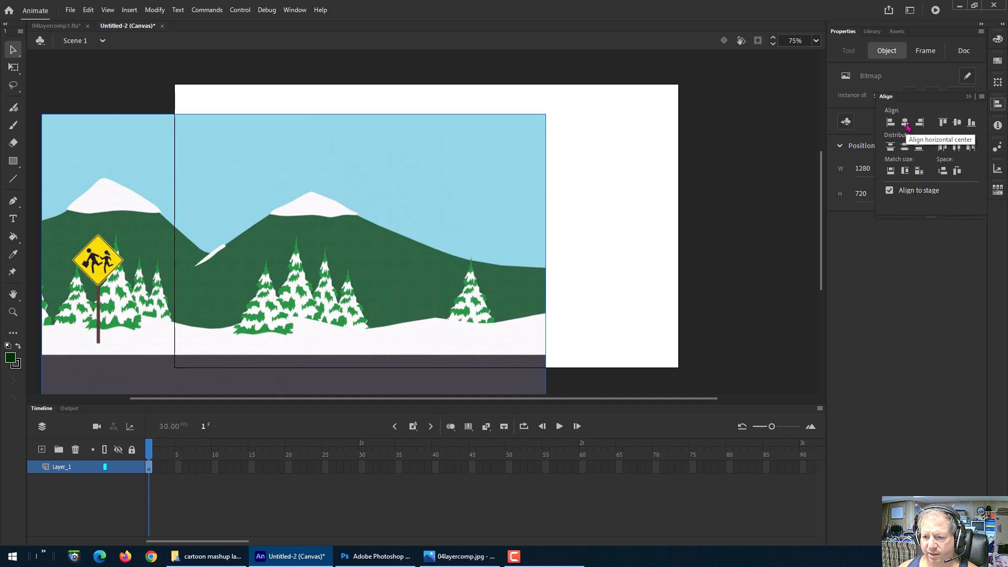
{"action": "key", "text": "ctrl+z"}
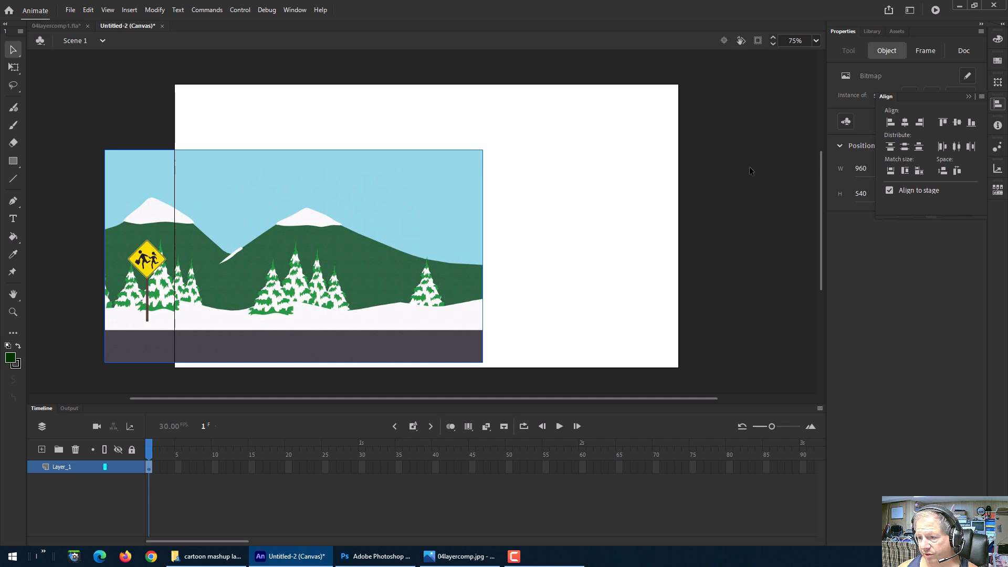
Step: Set the document size to 960 by 540
{"action": "left_click", "coordinate": [414, 183]}
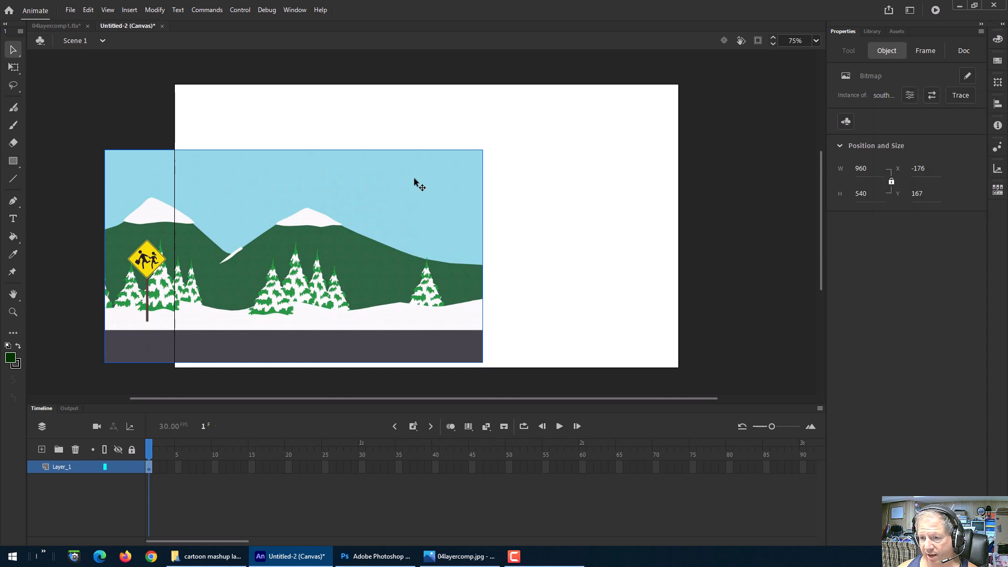
{"action": "left_click", "coordinate": [737, 159]}
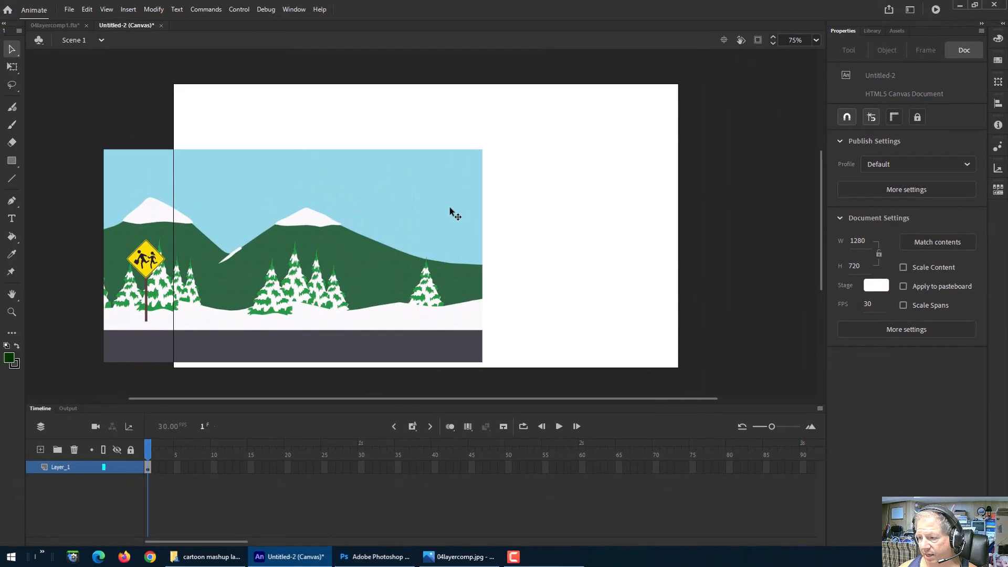
{"action": "left_click", "coordinate": [449, 207]}
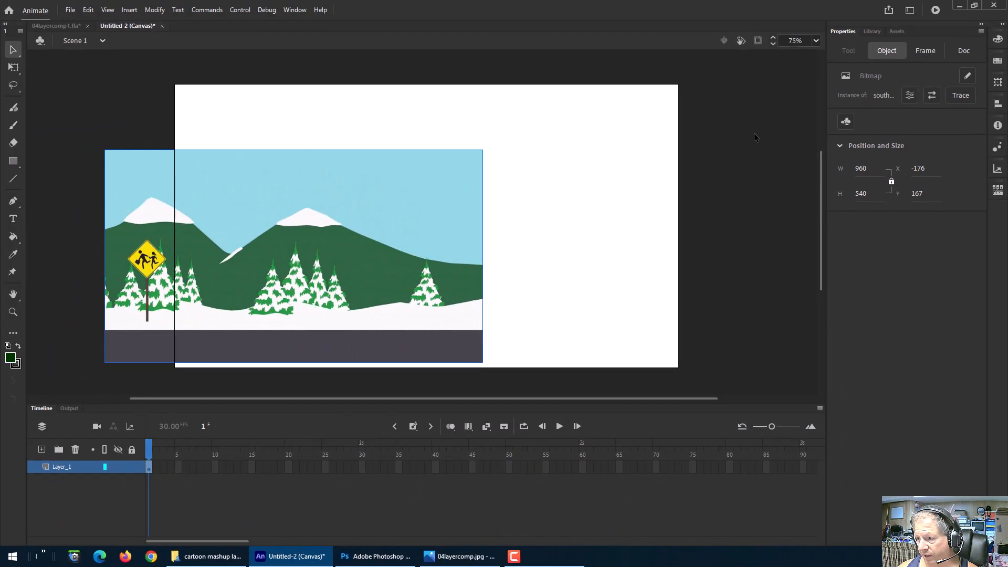
{"action": "left_click", "coordinate": [754, 133]}
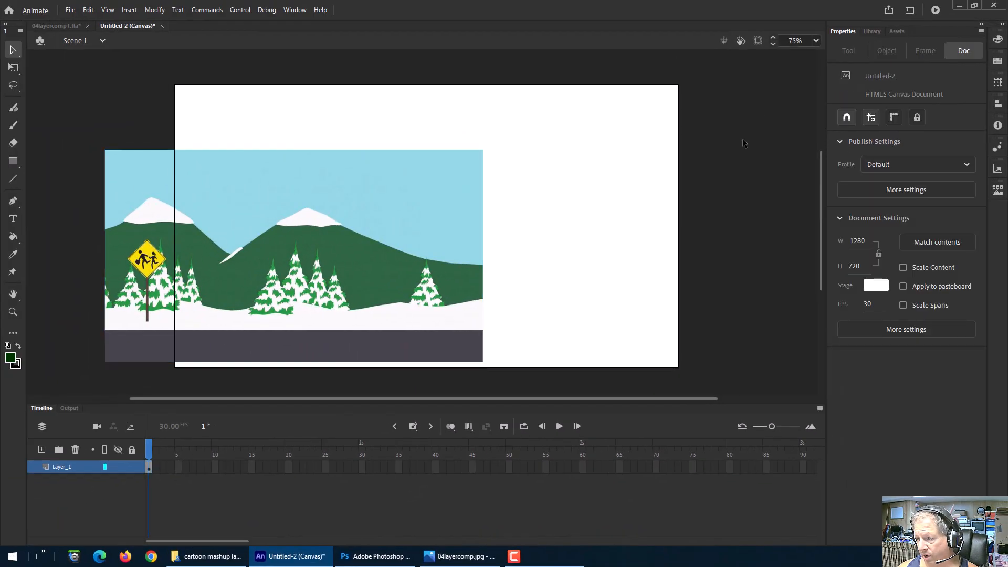
{"action": "left_click", "coordinate": [857, 242]}
{"action": "type", "text": "960"}
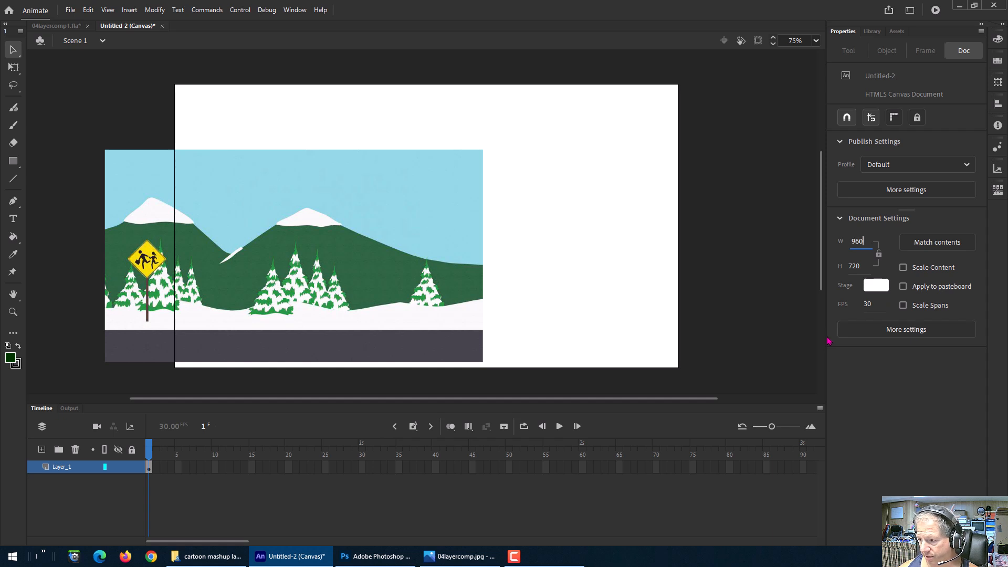
{"action": "key", "text": "Tab"}
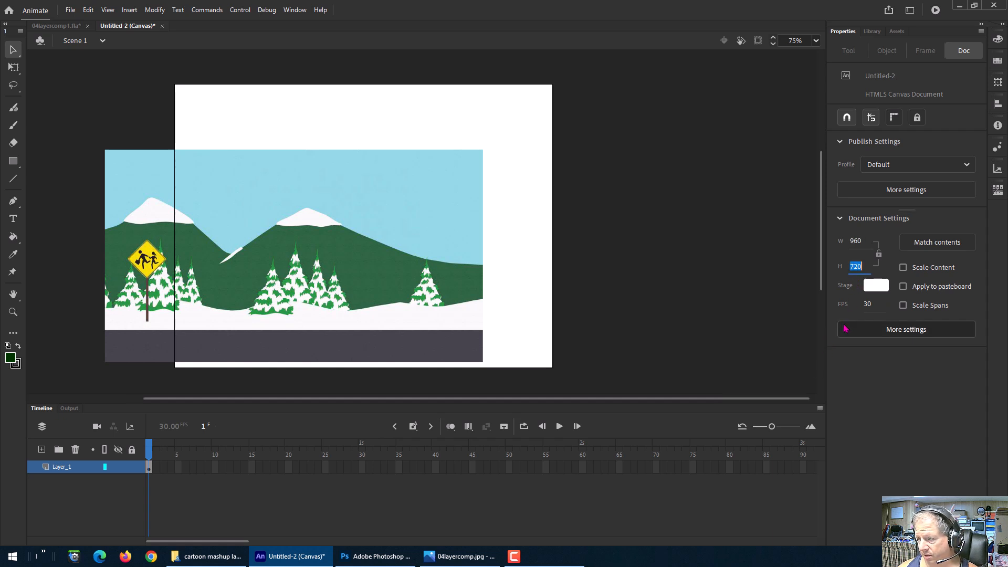
{"action": "type", "text": "540"}
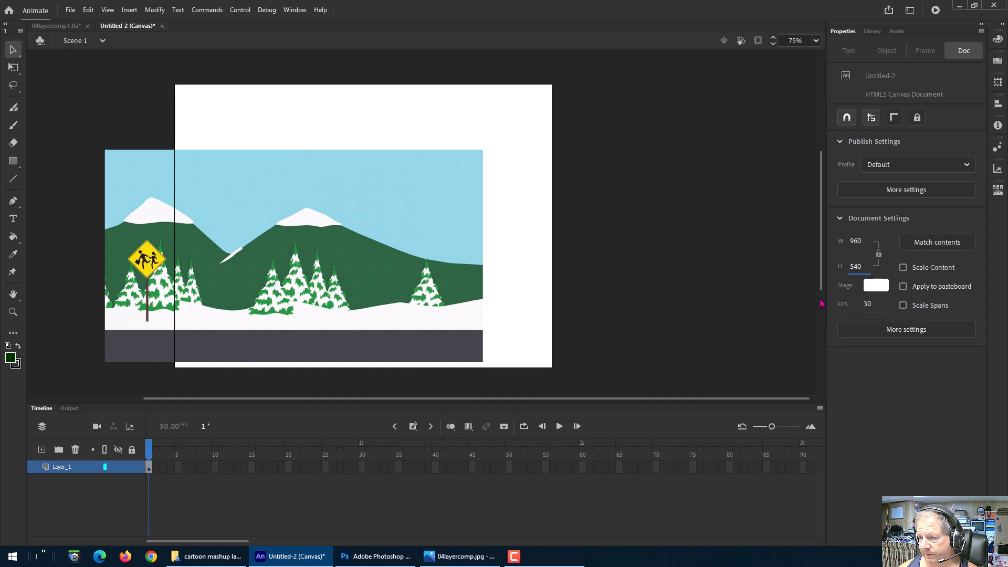
{"action": "key", "text": "Return"}
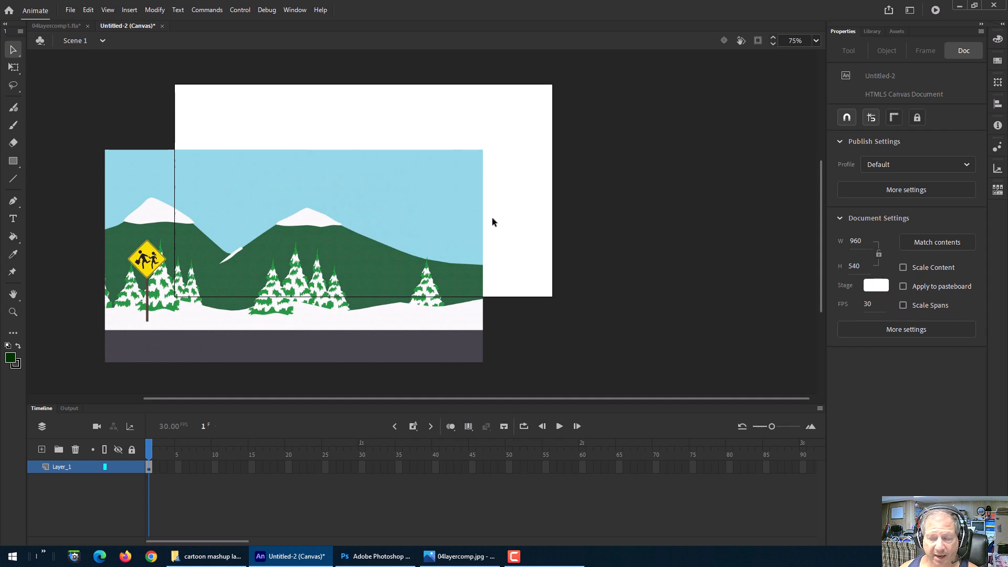
Step: Align the background bitmap to the stage's right and top edges
{"action": "left_click", "coordinate": [997, 105]}
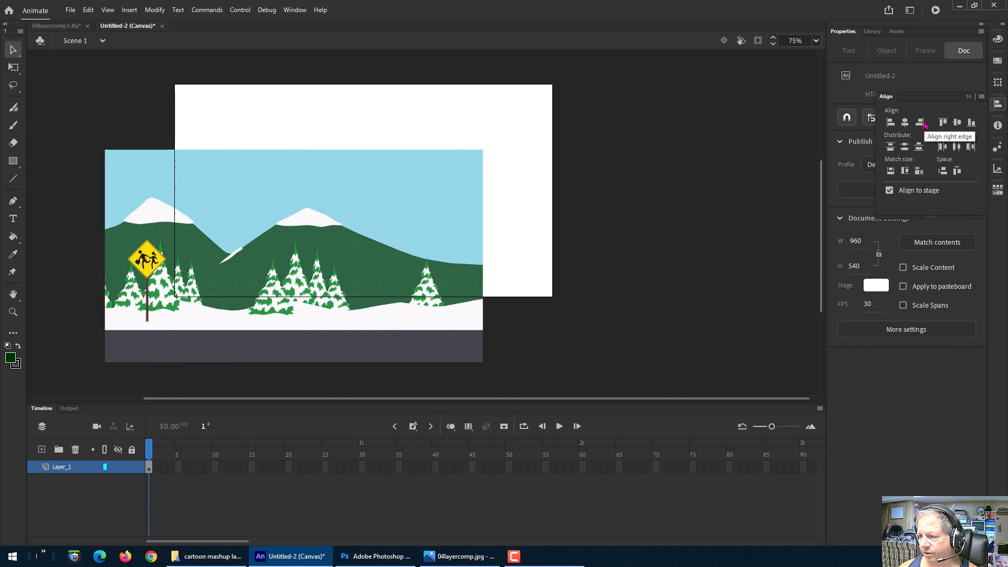
{"action": "left_click", "coordinate": [419, 203]}
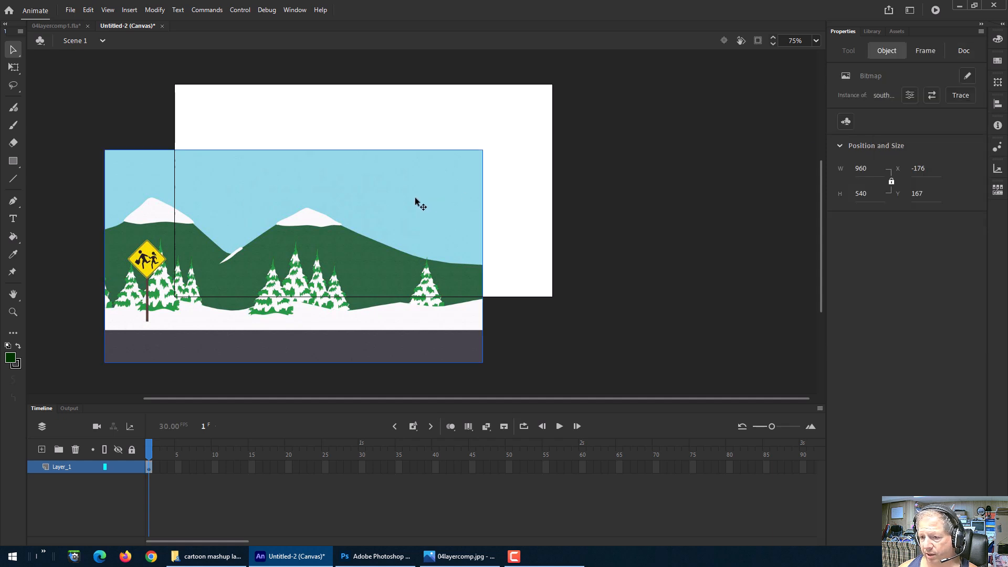
{"action": "left_click", "coordinate": [999, 104]}
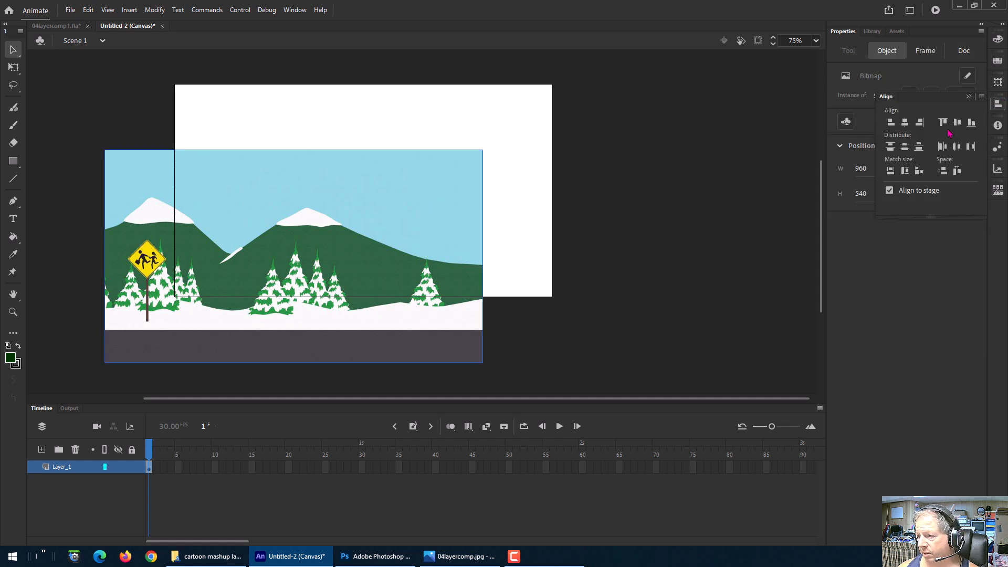
{"action": "left_click", "coordinate": [920, 124]}
{"action": "left_click", "coordinate": [942, 122]}
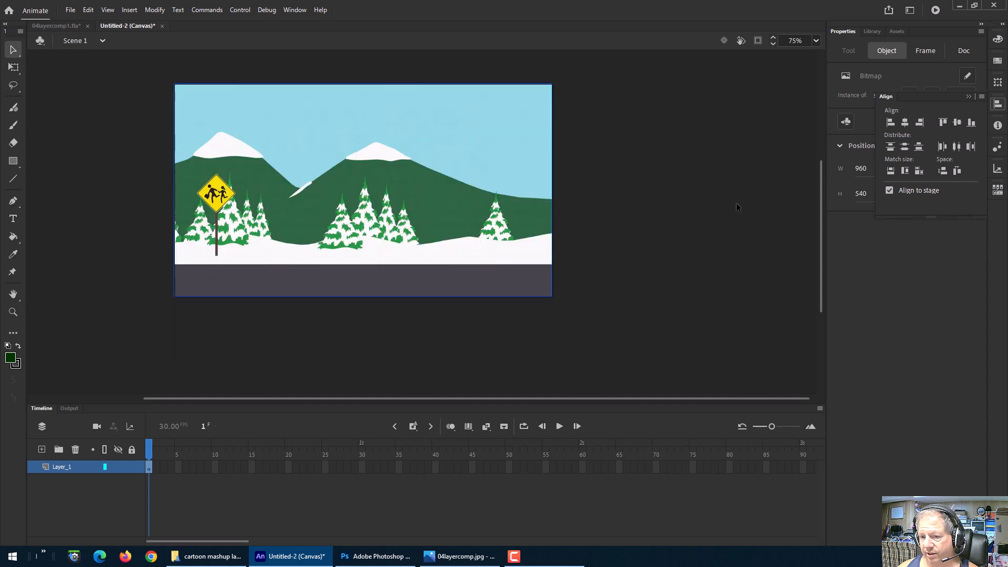
Step: Set the zoom to 100% and rename Layer_1 to bg
{"action": "left_click", "coordinate": [816, 42]}
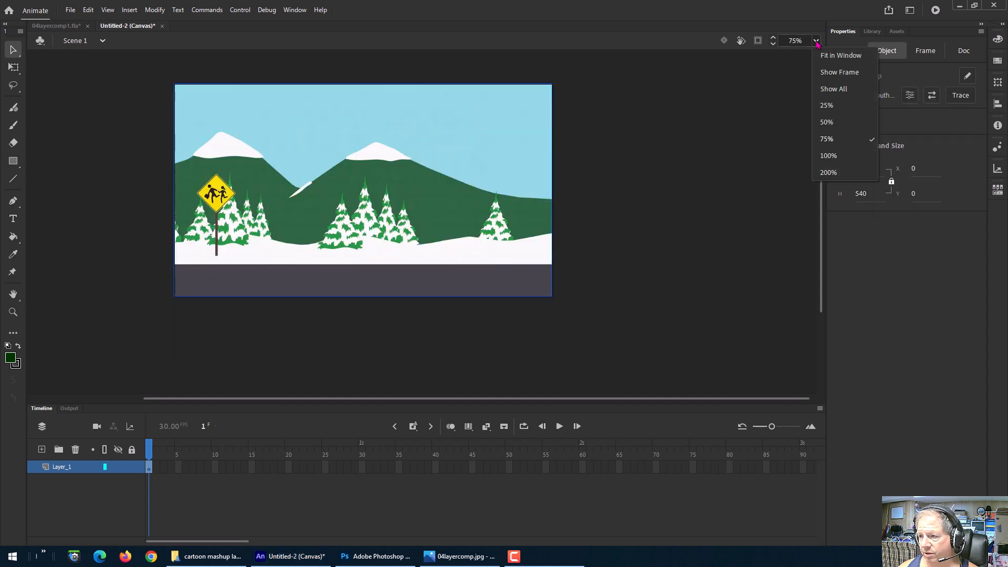
{"action": "left_click", "coordinate": [838, 155]}
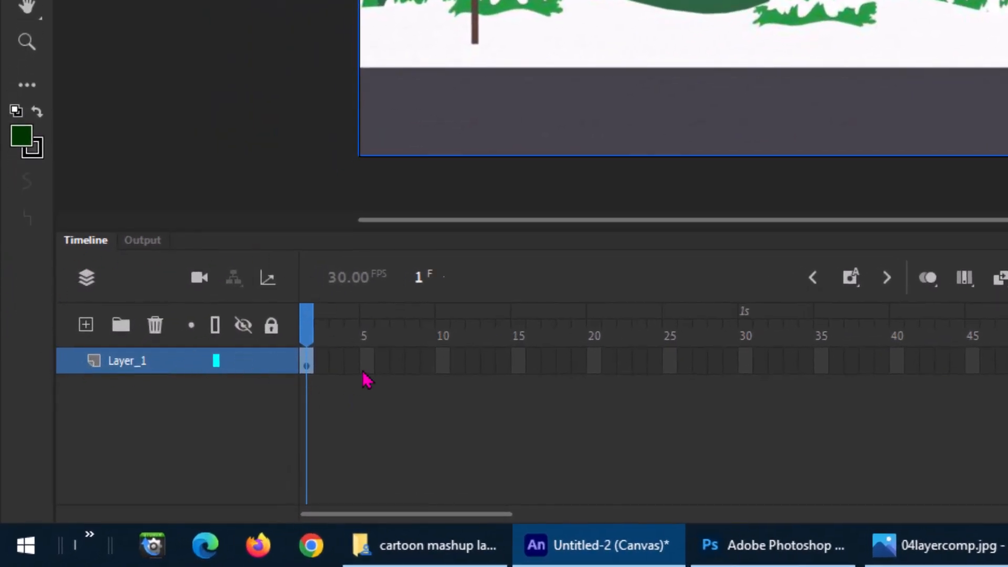
{"action": "double_click", "coordinate": [121, 365]}
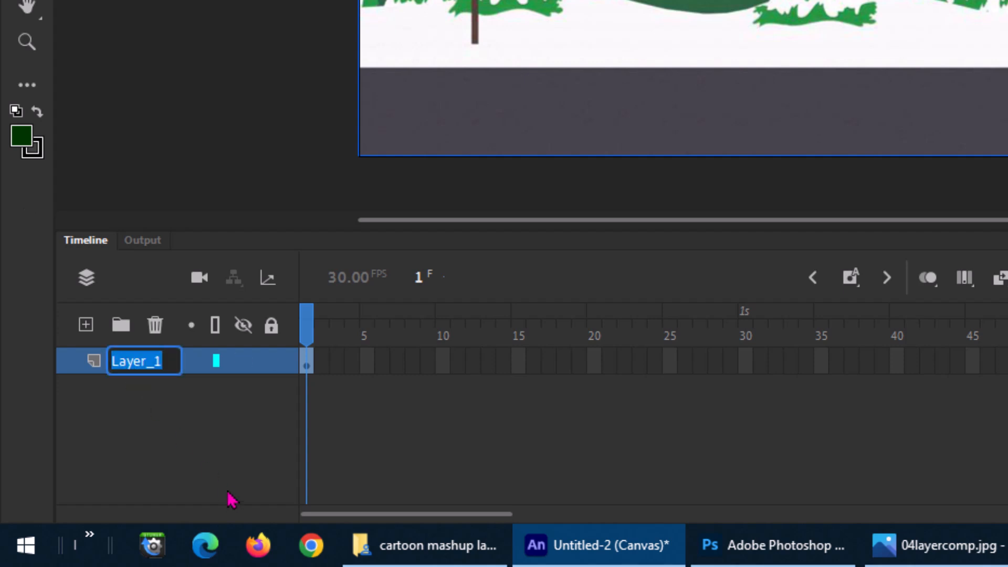
{"action": "type", "text": "bg"}
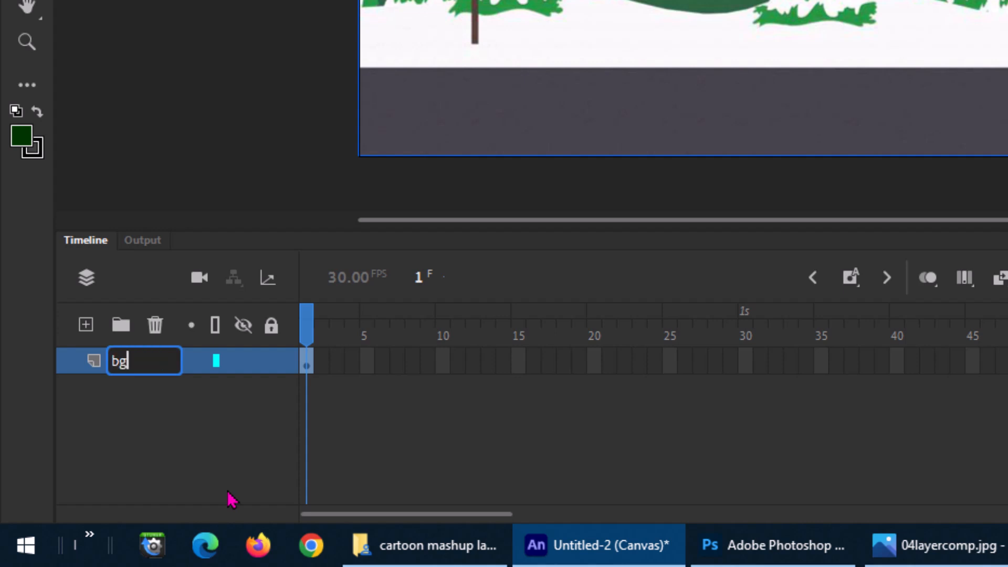
{"action": "key", "text": "Return"}
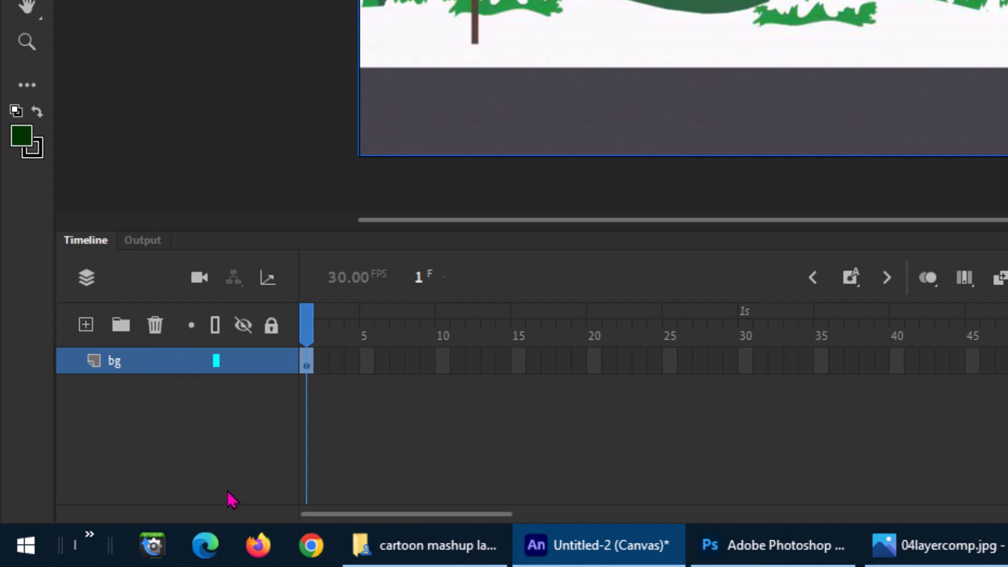
Step: Add a new layer above the bg layer and select it
{"action": "left_click", "coordinate": [85, 326]}
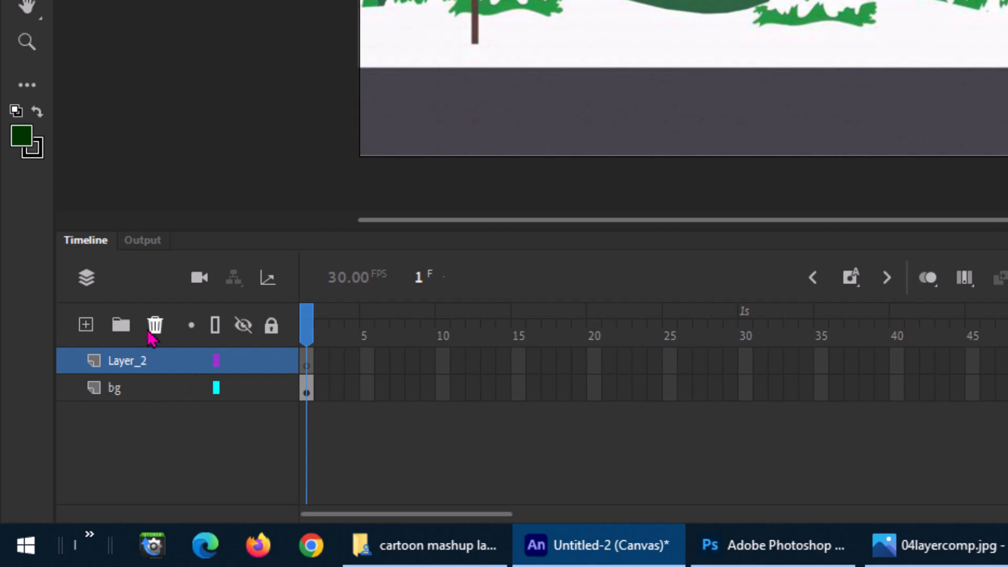
{"action": "left_click", "coordinate": [135, 390]}
{"action": "left_click", "coordinate": [135, 360]}
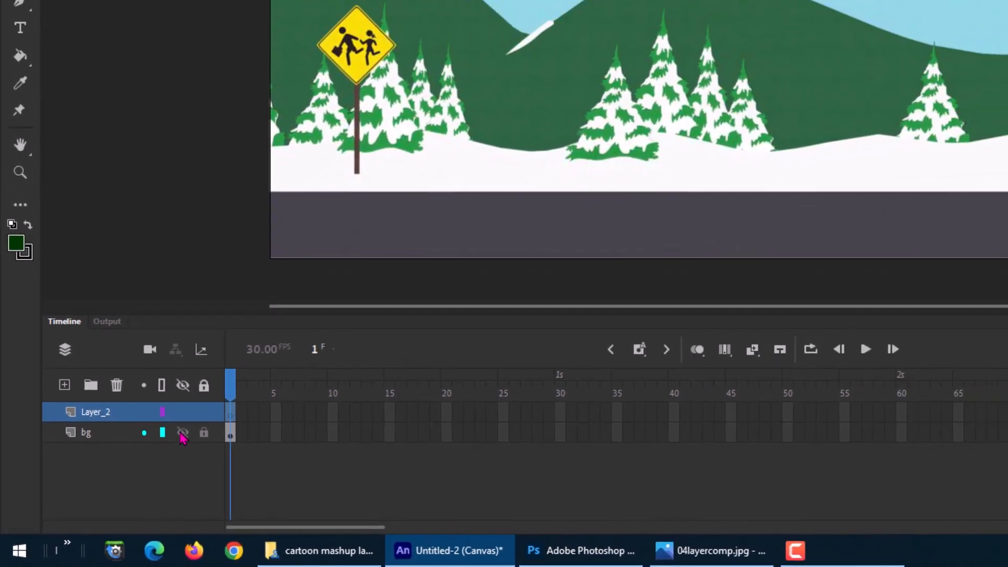
{"action": "left_click", "coordinate": [243, 388]}
{"action": "left_click", "coordinate": [182, 433]}
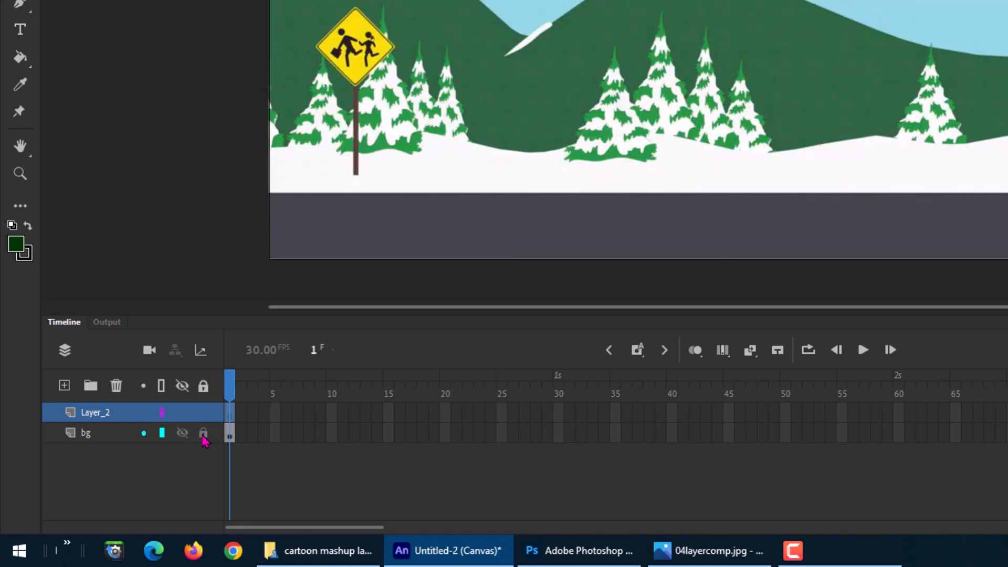
{"action": "left_click_drag", "start_coordinate": [625, 83], "coordinate": [897, 130]}
{"action": "key", "text": "ctrl+z"}
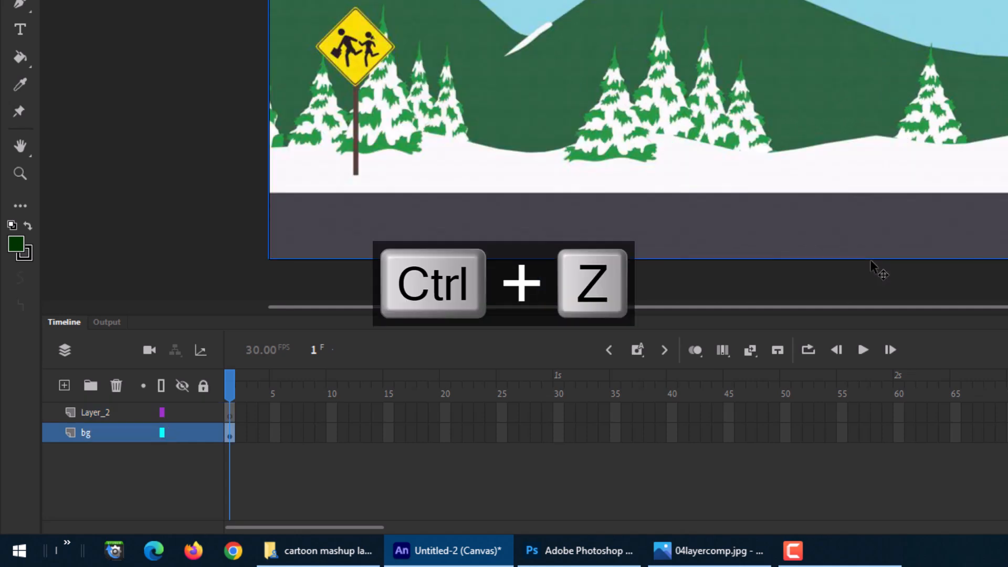
Step: Toggle the bg layer's visibility off and on, lock the bg layer, and select Layer_2
{"action": "left_click", "coordinate": [182, 432]}
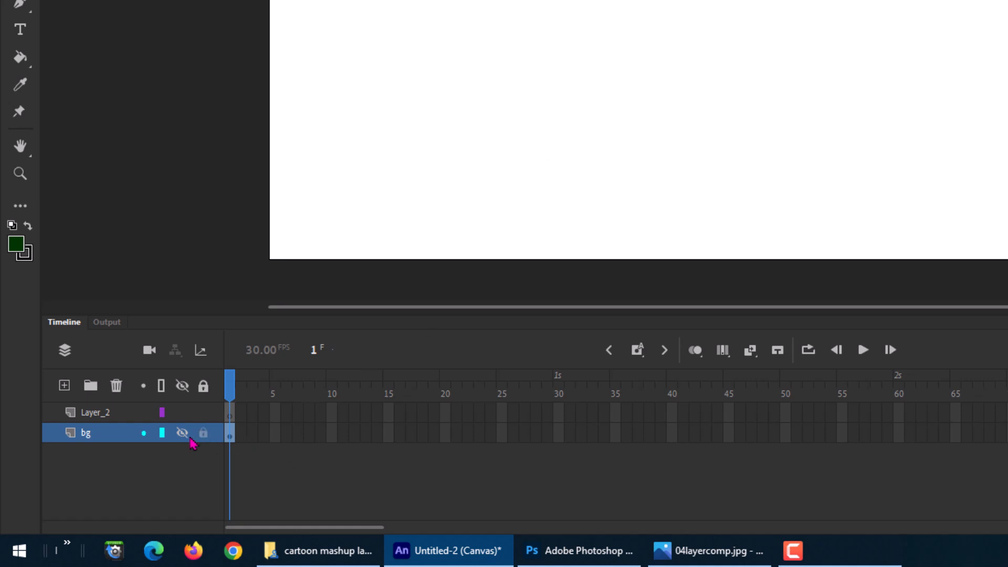
{"action": "left_click", "coordinate": [182, 433]}
{"action": "left_click", "coordinate": [203, 434]}
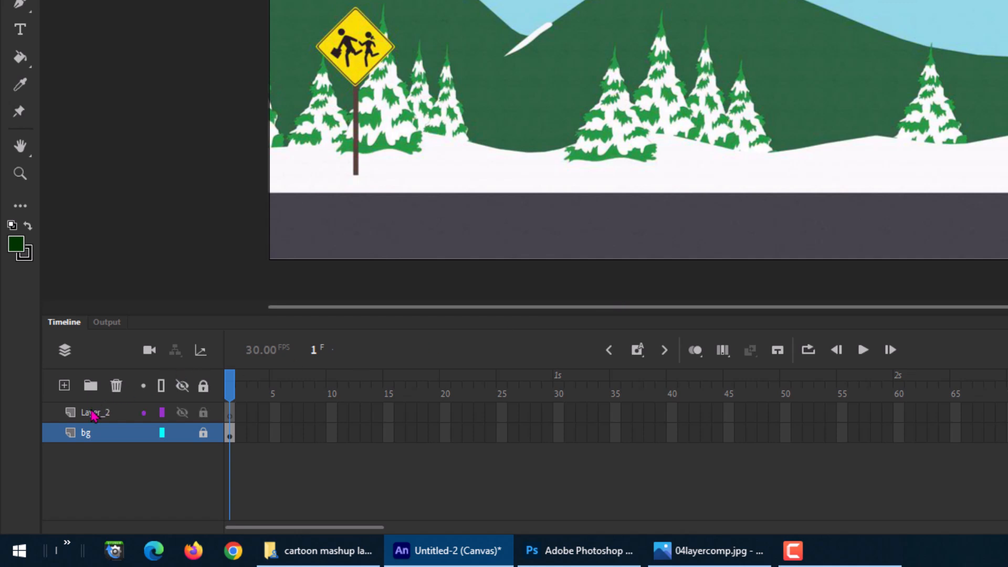
{"action": "left_click", "coordinate": [112, 412]}
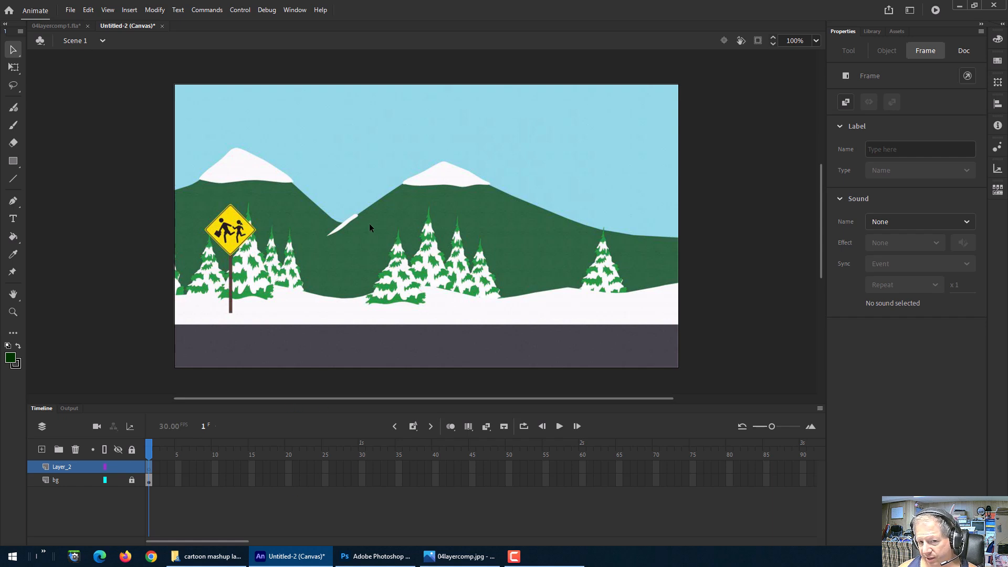
Step: Import bobandpat.jpg from the cartoon mashup layers folder into the library
{"action": "left_click", "coordinate": [71, 12]}
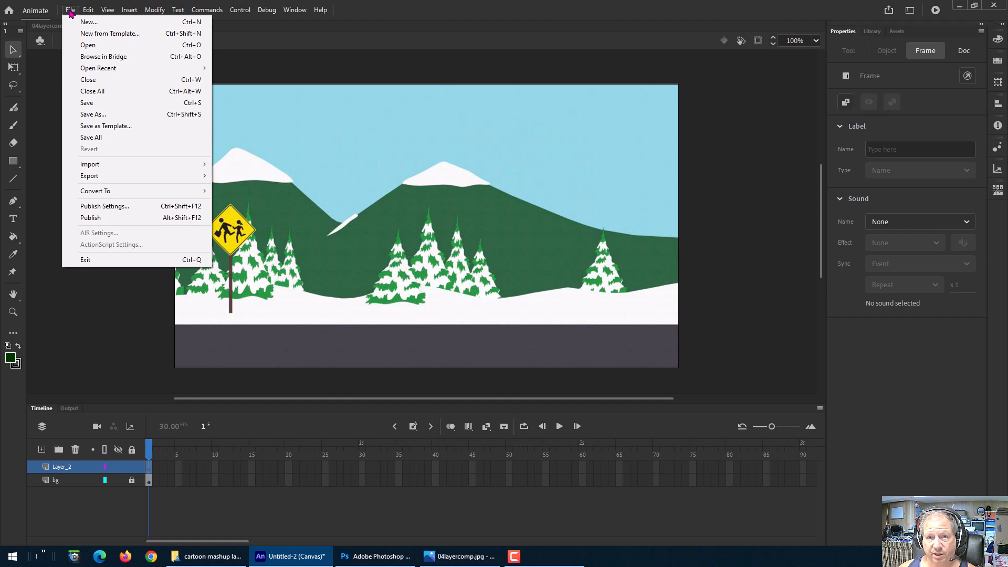
{"action": "mouse_move", "coordinate": [91, 166]}
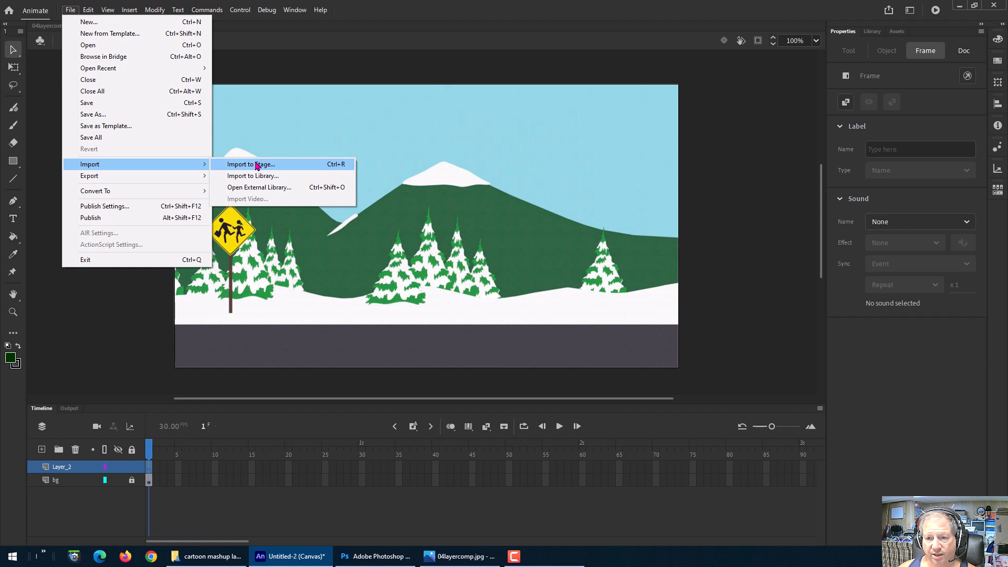
{"action": "left_click", "coordinate": [77, 481]}
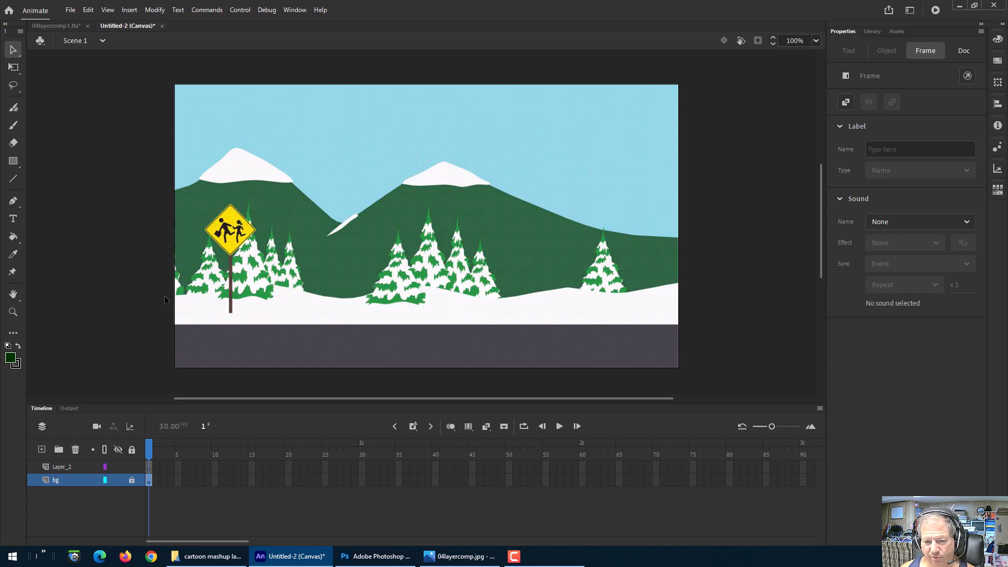
{"action": "left_click", "coordinate": [70, 12]}
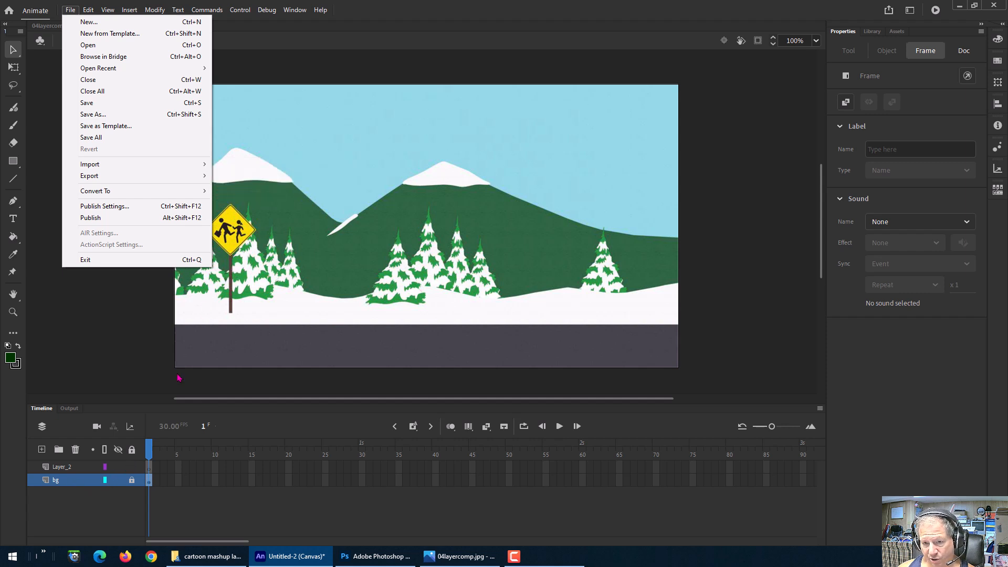
{"action": "mouse_move", "coordinate": [196, 172]}
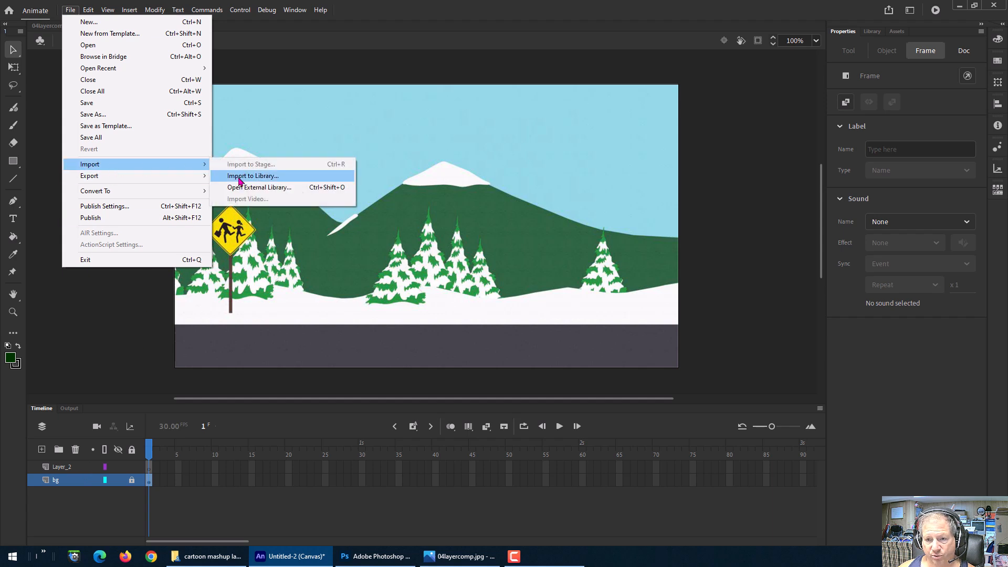
{"action": "left_click", "coordinate": [239, 177]}
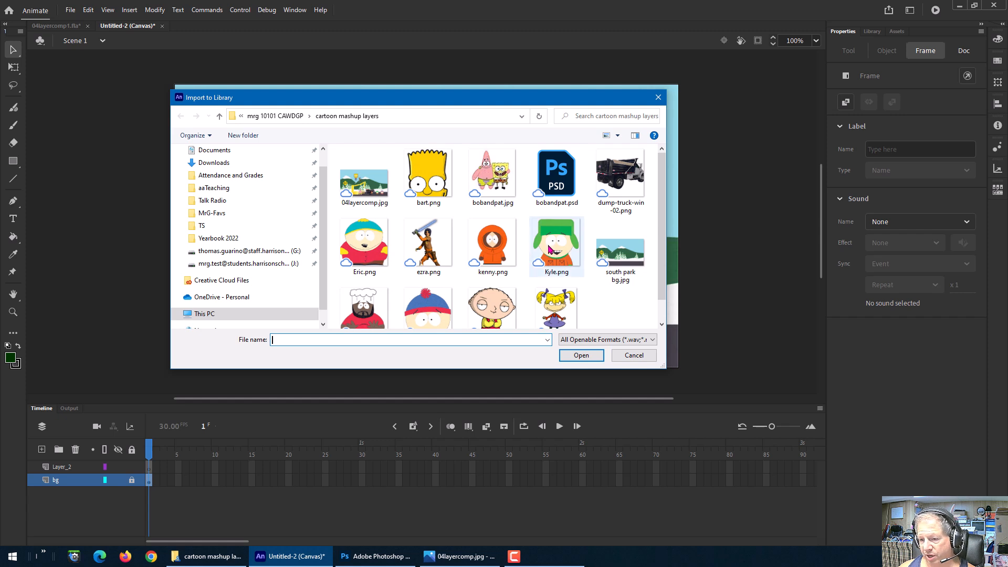
{"action": "left_click", "coordinate": [496, 187]}
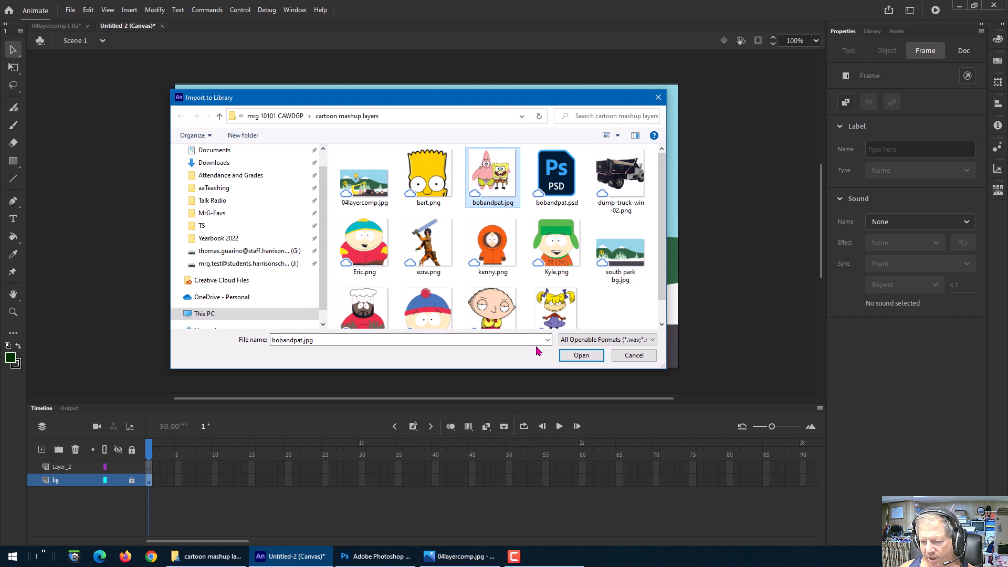
{"action": "left_click", "coordinate": [581, 356]}
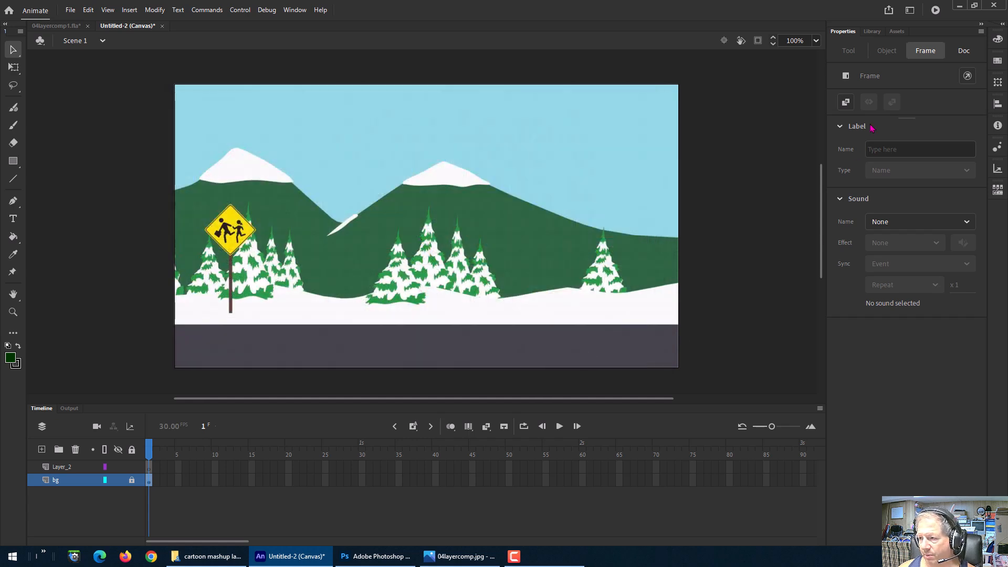
Step: Try to drag bobandpat.jpg from the library onto the stage
{"action": "left_click", "coordinate": [867, 32]}
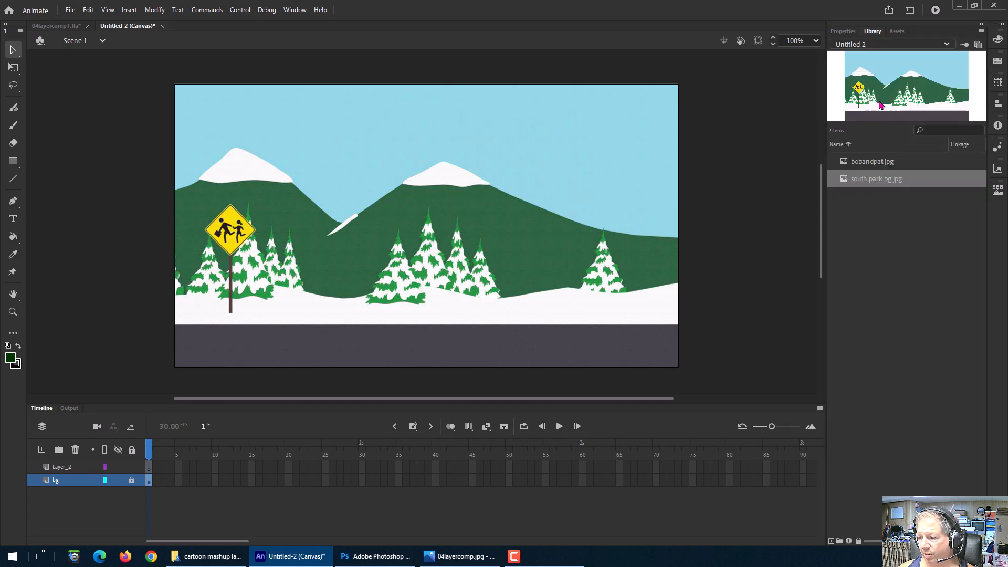
{"action": "left_click", "coordinate": [878, 166]}
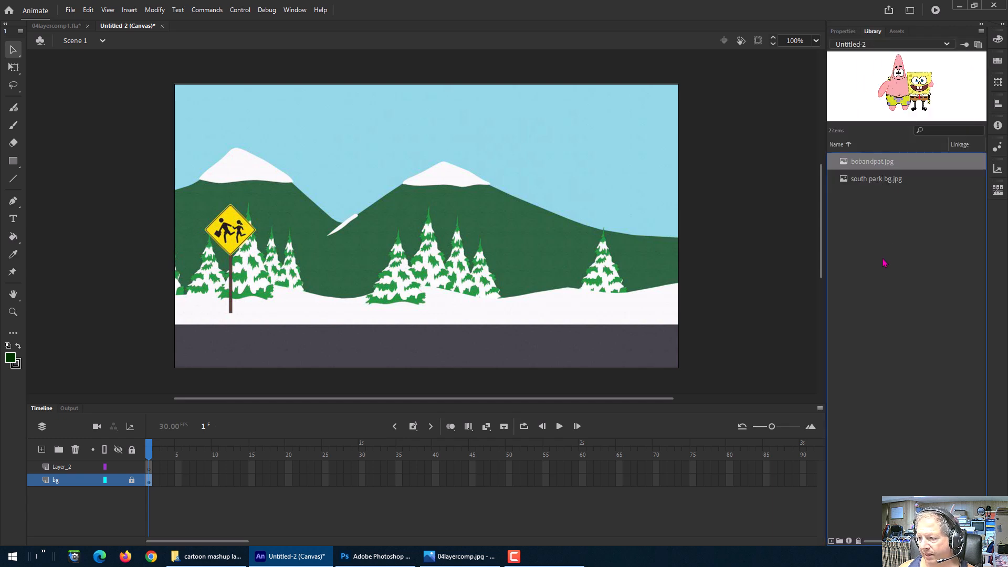
{"action": "left_click_drag", "start_coordinate": [874, 162], "coordinate": [437, 181]}
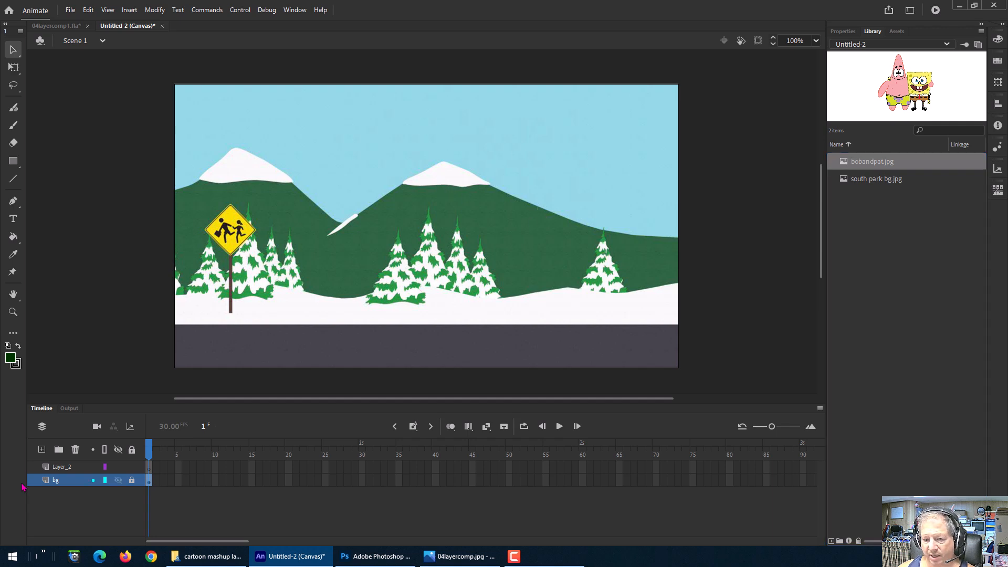
Step: Place bobandpat.jpg from the library onto the stage on Layer_2 and pick the Free Transform tool
{"action": "left_click", "coordinate": [68, 472]}
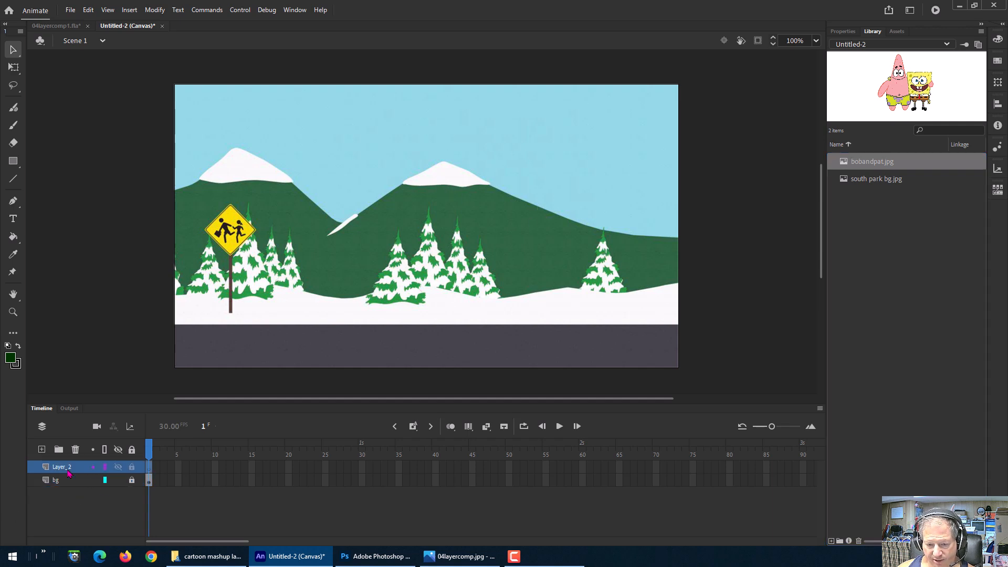
{"action": "left_click_drag", "start_coordinate": [844, 163], "coordinate": [484, 221]}
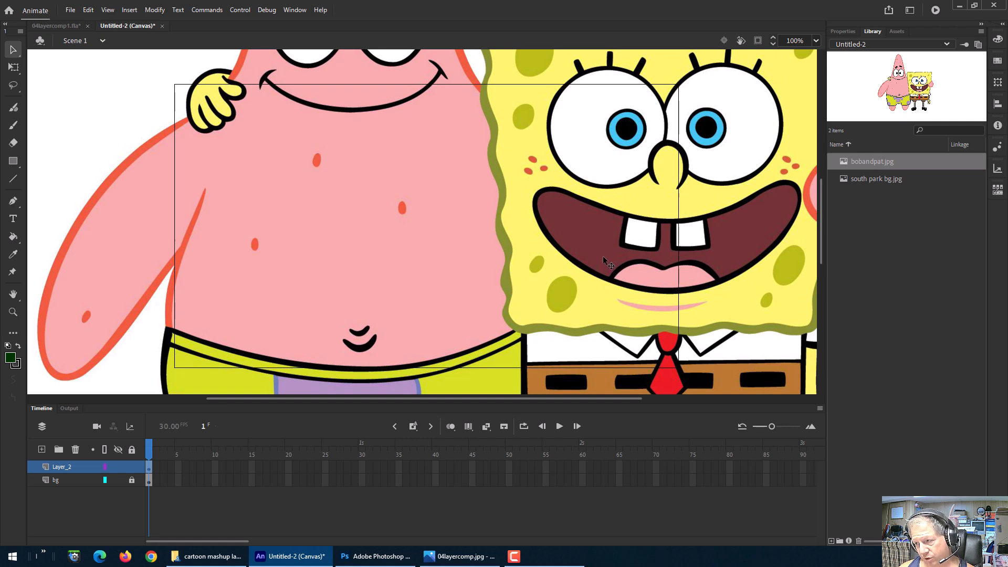
{"action": "left_click", "coordinate": [13, 67]}
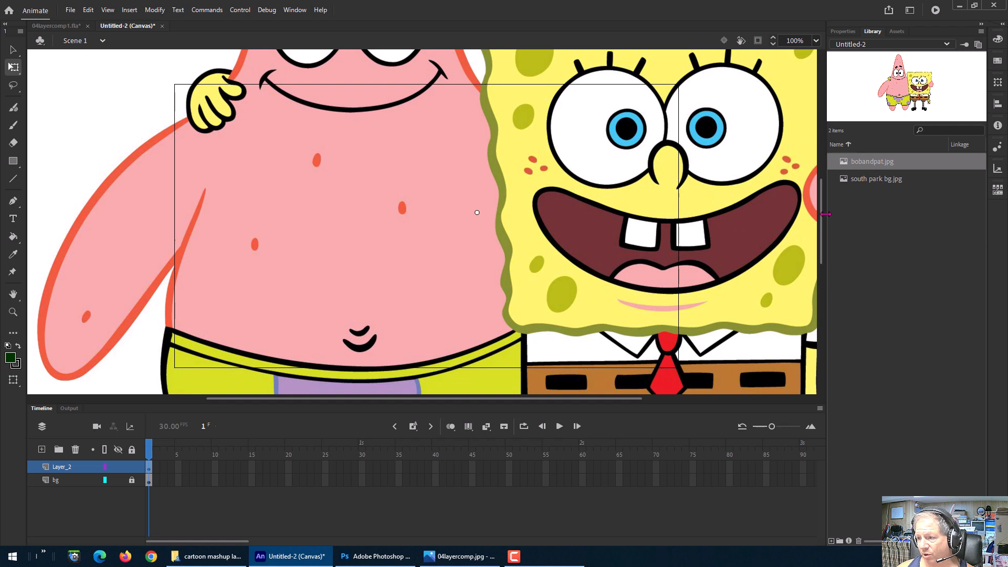
{"action": "mouse_move", "coordinate": [822, 224]}
{"action": "left_mouse_down"}
{"action": "mouse_move", "coordinate": [809, 119]}
{"action": "mouse_move", "coordinate": [816, 222]}
{"action": "left_mouse_up"}
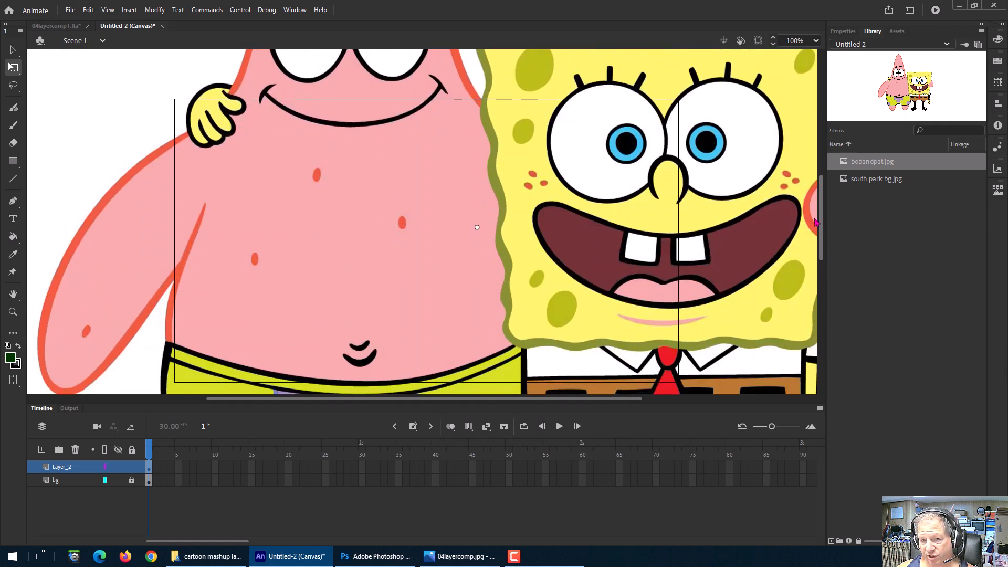
Step: Scale the placed image to 25% with proportions constrained and move it toward the stage's upper right
{"action": "left_click", "coordinate": [998, 84]}
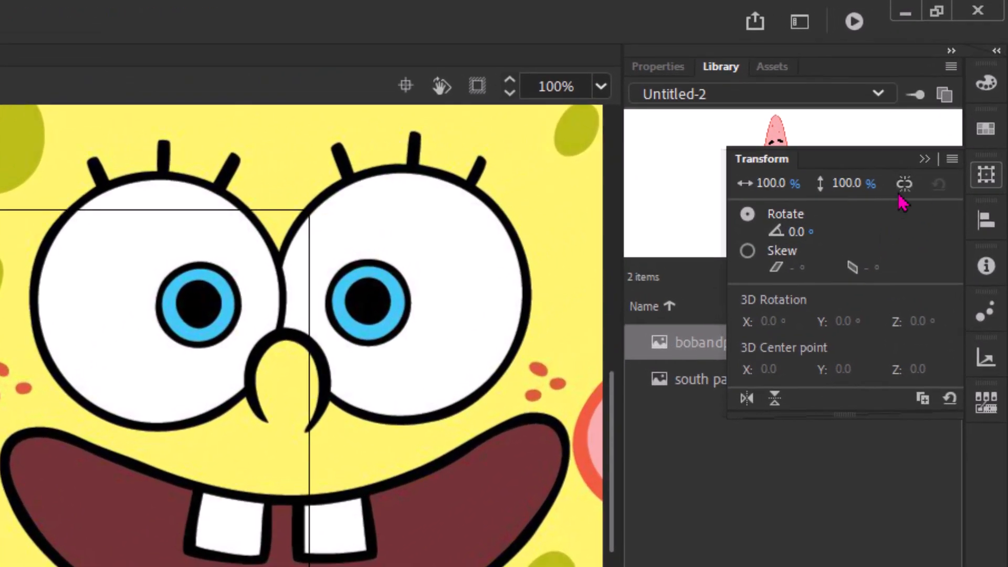
{"action": "left_click", "coordinate": [903, 187]}
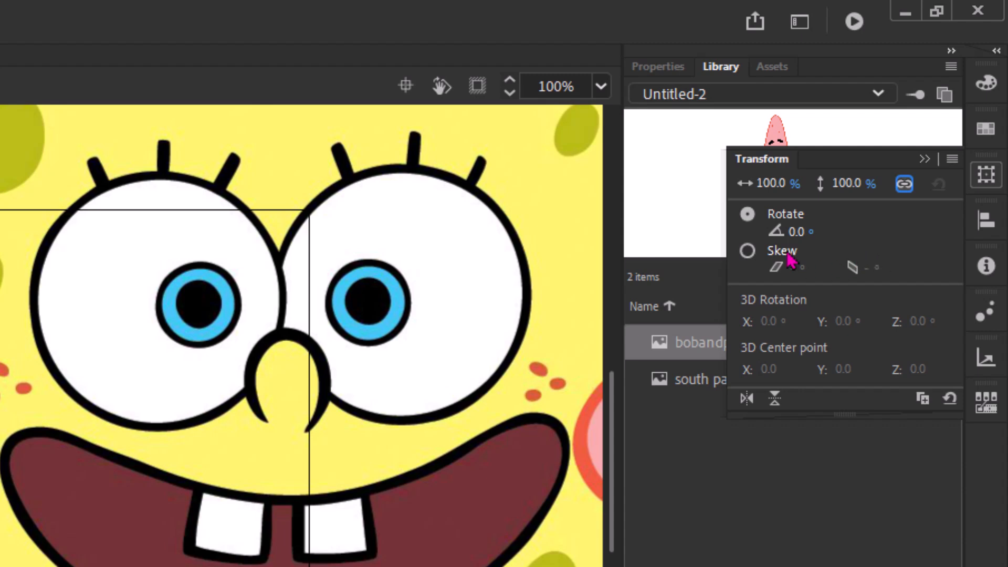
{"action": "left_click", "coordinate": [775, 185]}
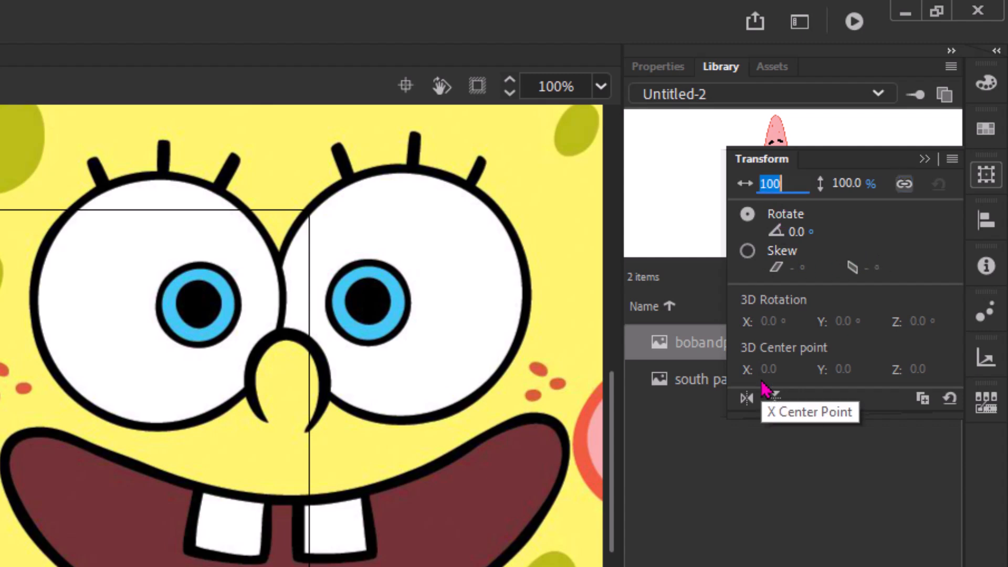
{"action": "type", "text": "25"}
{"action": "key", "text": "Return"}
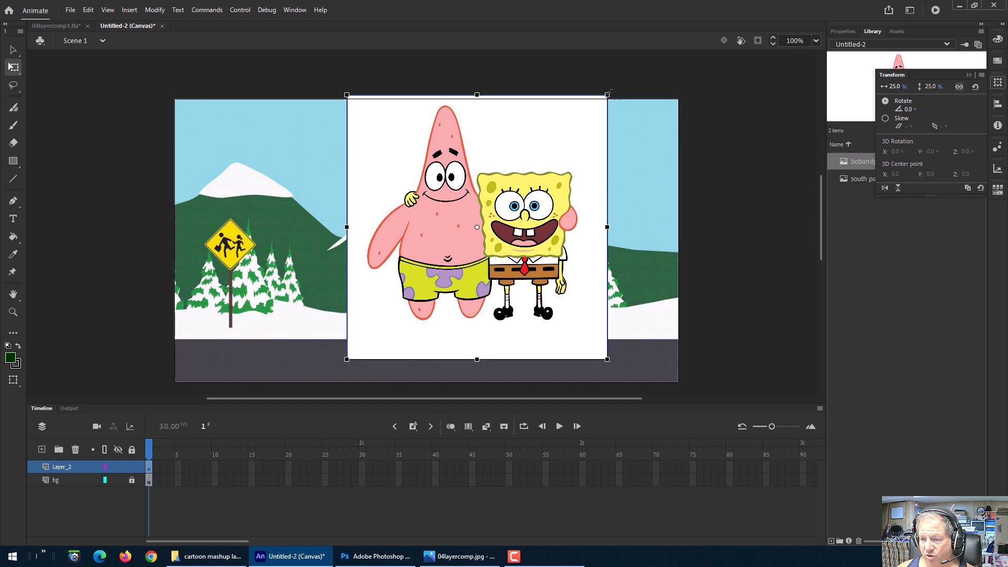
{"action": "left_click_drag", "start_coordinate": [610, 93], "coordinate": [557, 182]}
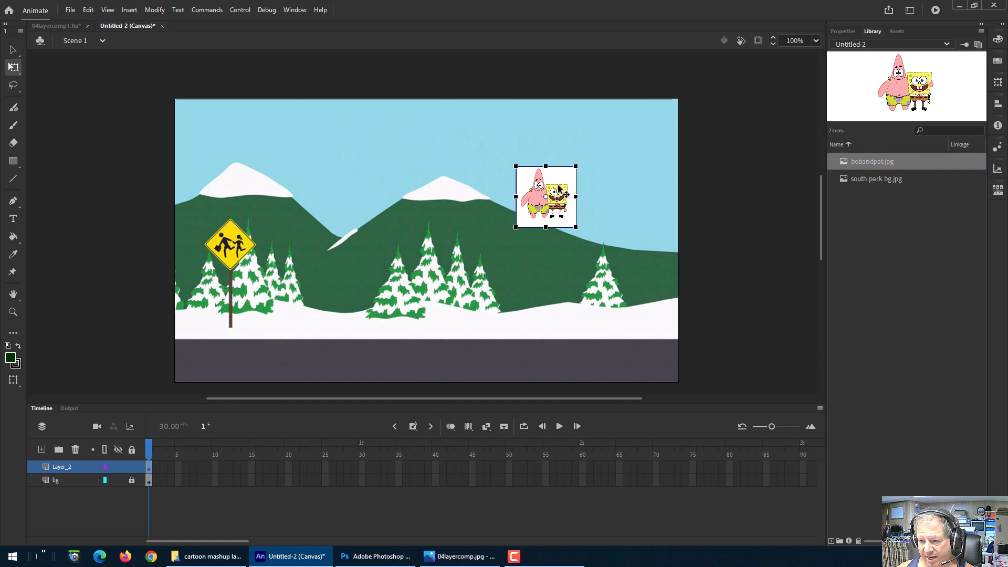
Step: Delete the bobandpat image from the stage and remove bobandpat.jpg from the library
{"action": "key", "text": "Delete"}
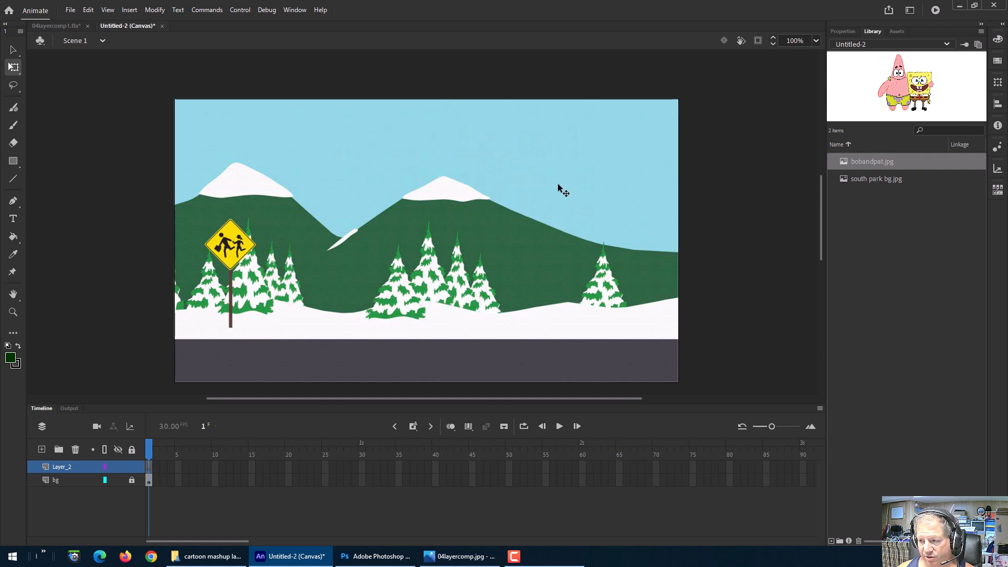
{"action": "left_click", "coordinate": [852, 166]}
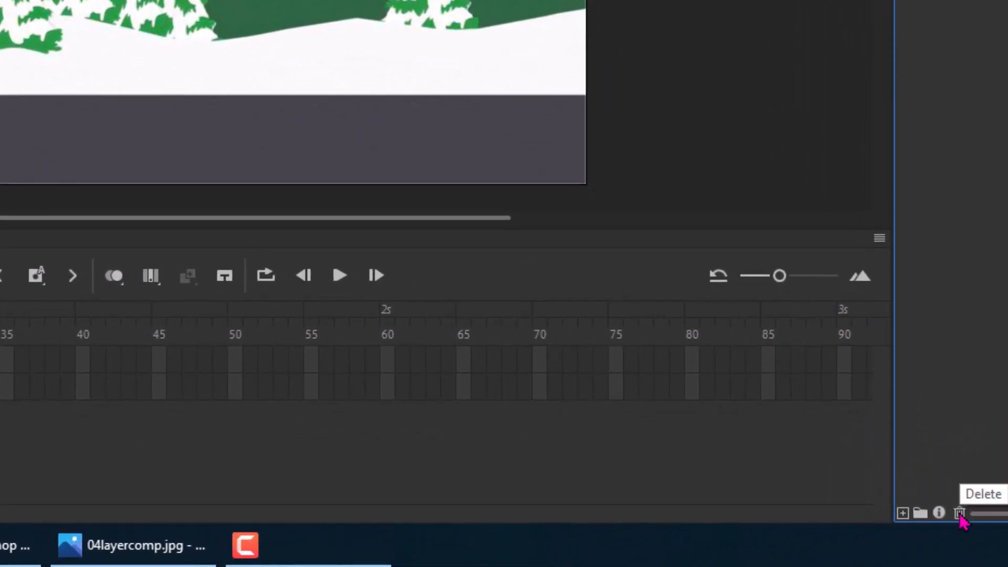
{"action": "left_click", "coordinate": [960, 514]}
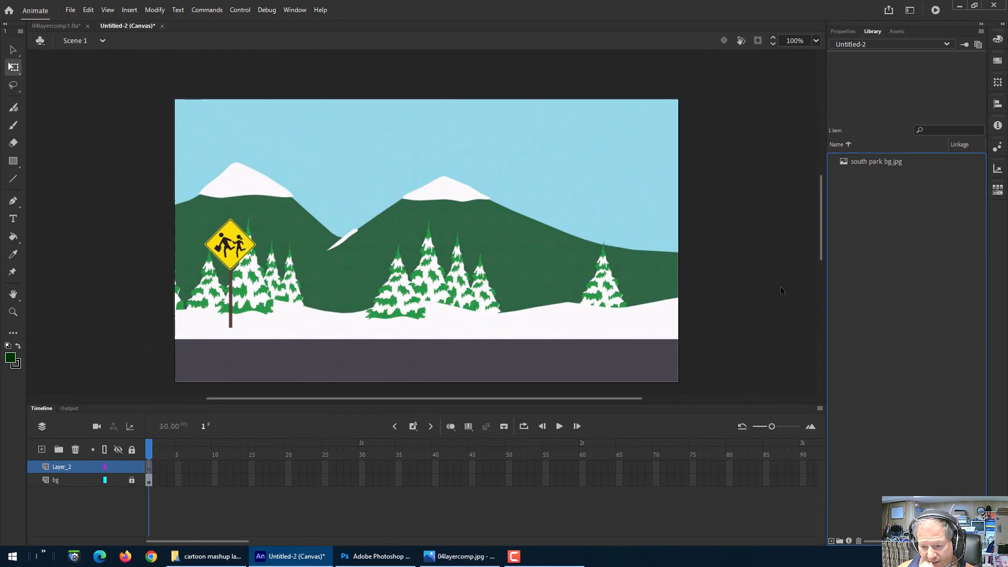
Step: Switch to File Explorer and choose another app to open bobandpat.jpg from the cartoon mashup layers folder
{"action": "left_click", "coordinate": [361, 562]}
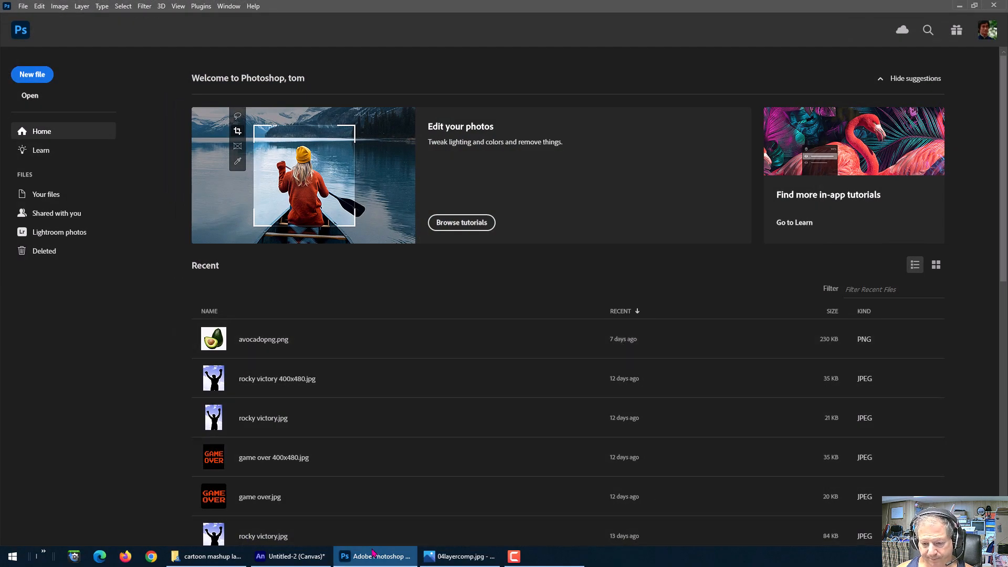
{"action": "mouse_move", "coordinate": [366, 554]}
{"action": "left_click", "coordinate": [207, 556]}
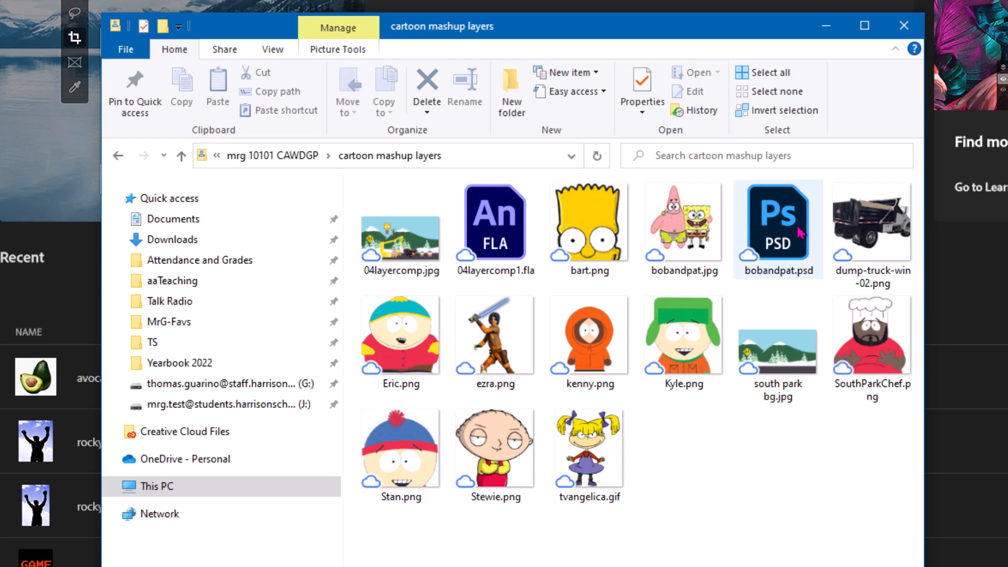
{"action": "left_click", "coordinate": [679, 258]}
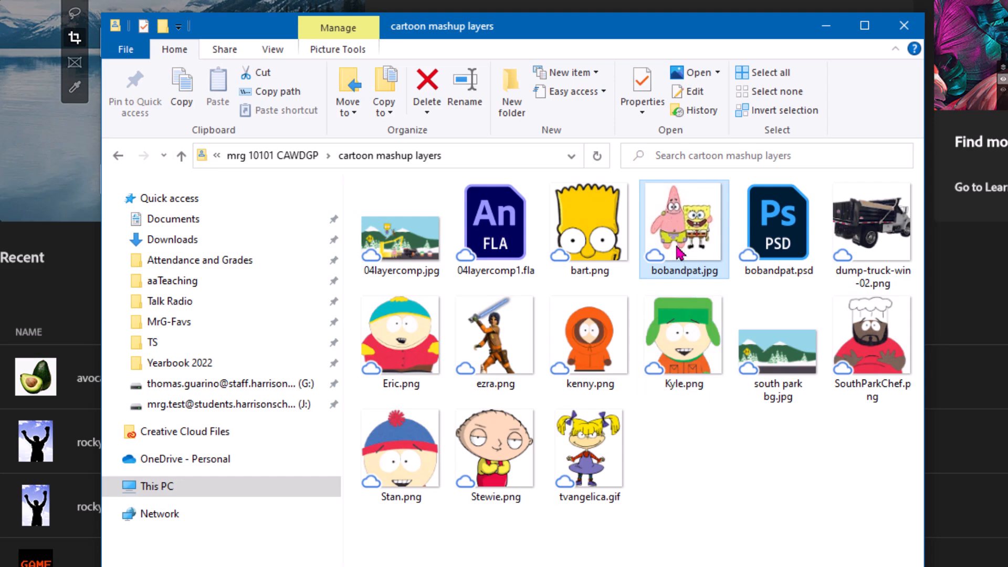
{"action": "right_click", "coordinate": [680, 255]}
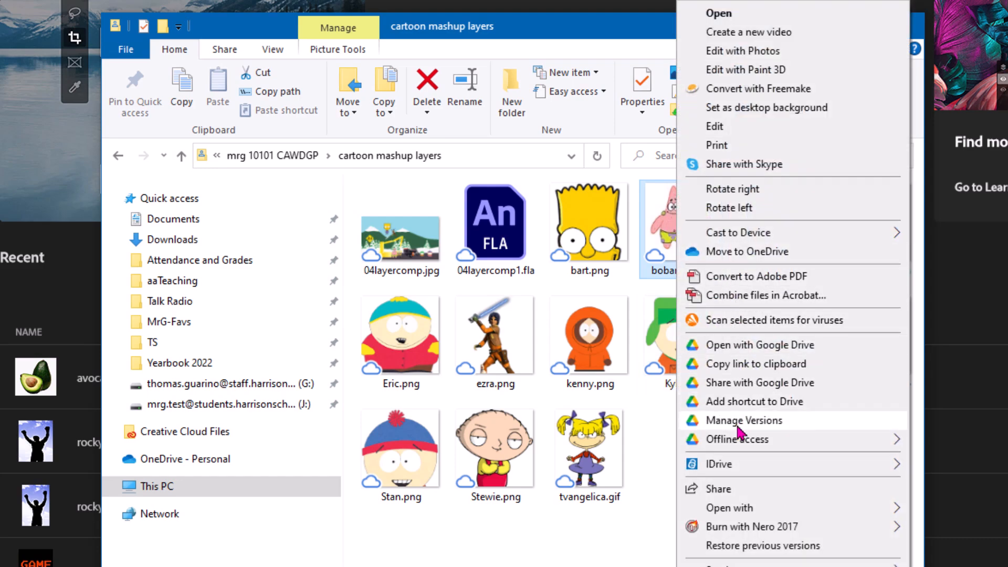
{"action": "mouse_move", "coordinate": [741, 512]}
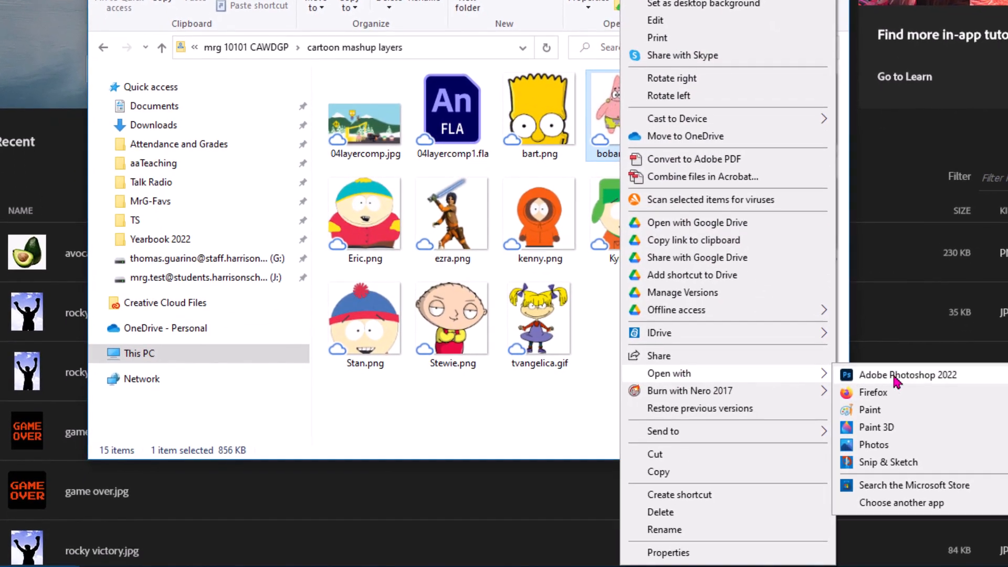
{"action": "left_click", "coordinate": [896, 503]}
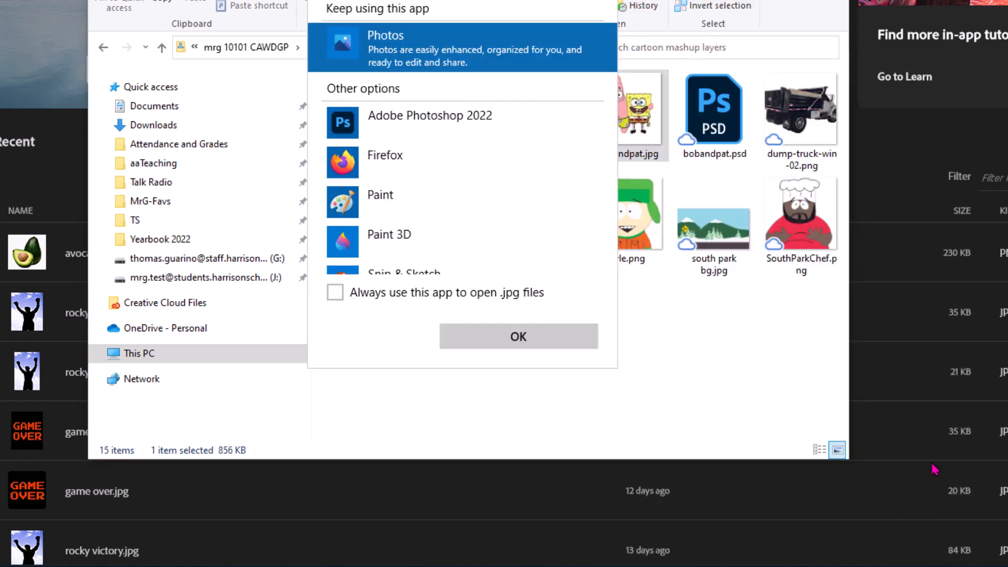
Step: Open bobandpat.jpg with Adobe Photoshop 2022 from the app list
{"action": "scroll", "coordinate": [472, 158], "scroll_direction": "down", "scroll_amount": 3}
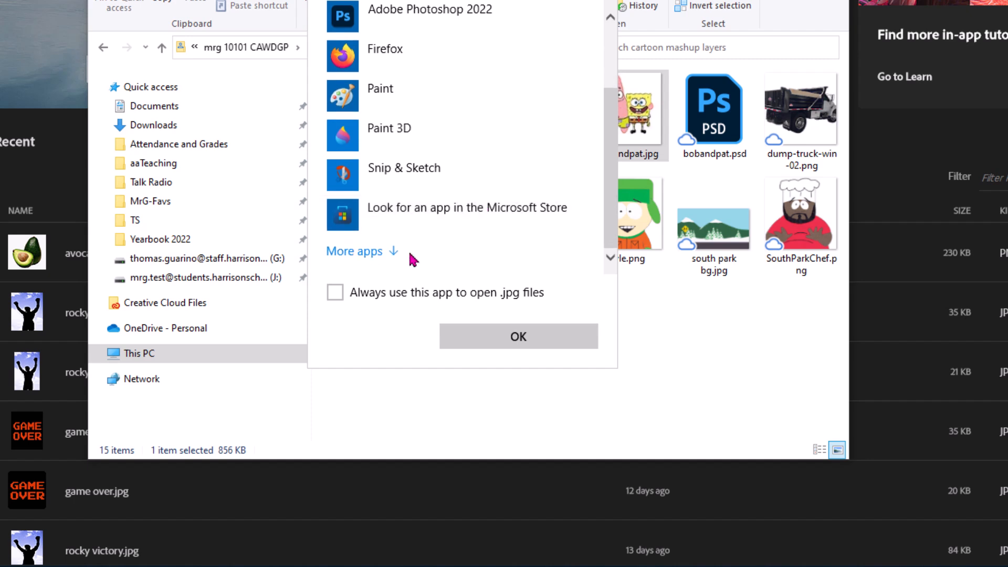
{"action": "left_click", "coordinate": [371, 255]}
{"action": "scroll", "coordinate": [443, 189], "scroll_direction": "down", "scroll_amount": 5}
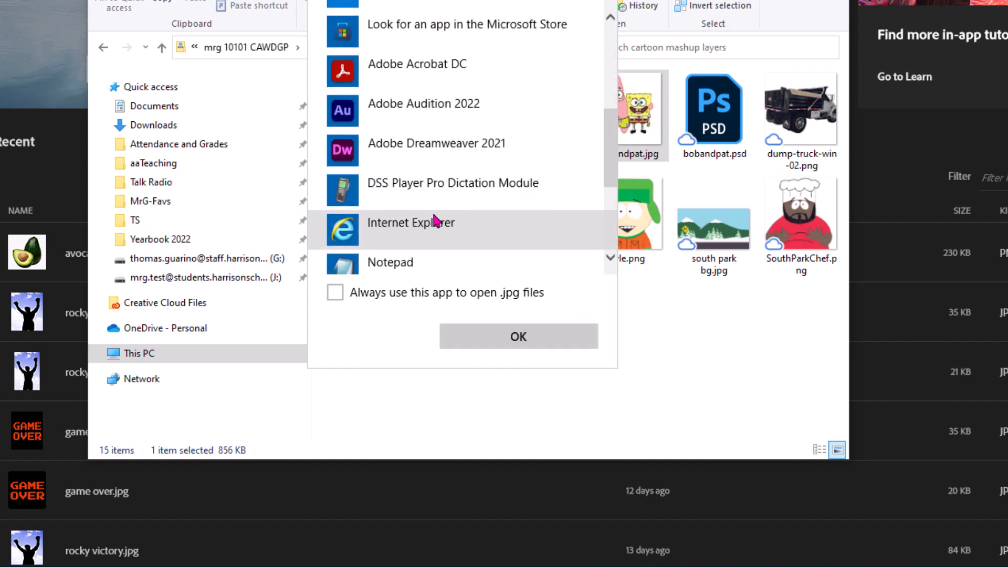
{"action": "scroll", "coordinate": [436, 210], "scroll_direction": "up", "scroll_amount": 1}
{"action": "scroll", "coordinate": [430, 180], "scroll_direction": "up", "scroll_amount": 1}
{"action": "scroll", "coordinate": [427, 181], "scroll_direction": "down", "scroll_amount": 2}
{"action": "scroll", "coordinate": [428, 197], "scroll_direction": "up", "scroll_amount": 5}
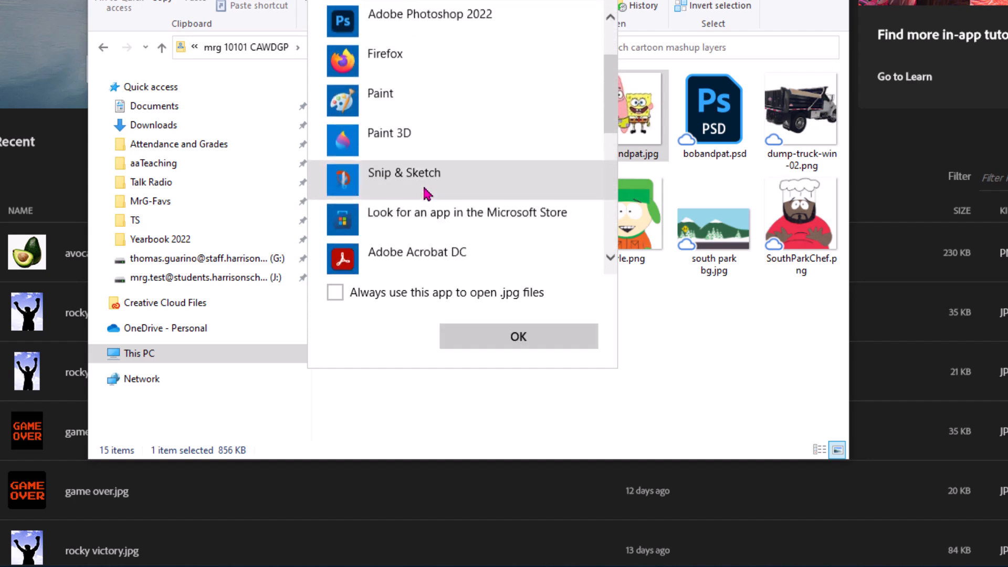
{"action": "left_click", "coordinate": [428, 62]}
{"action": "left_click", "coordinate": [551, 339]}
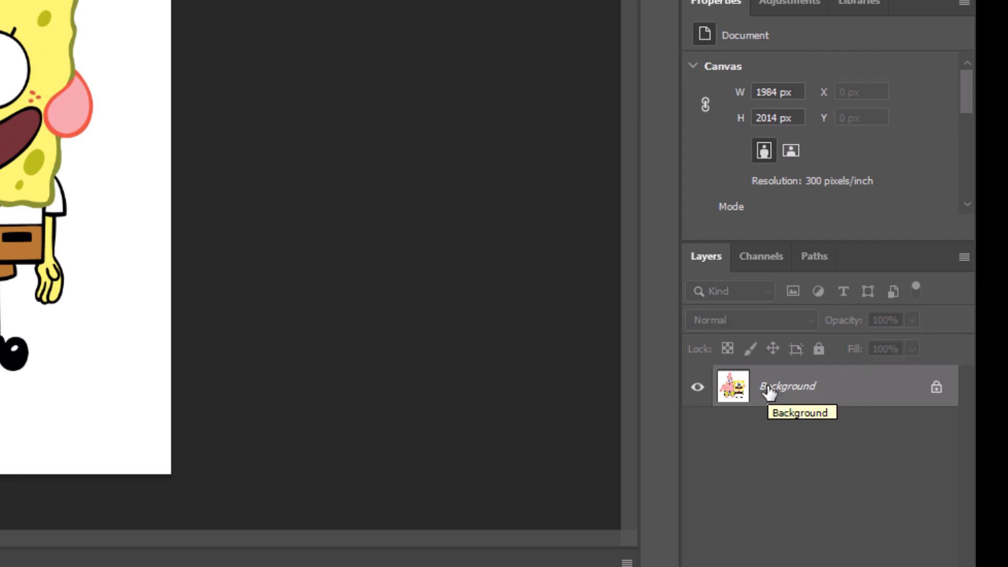
Step: Duplicate the Background layer into Layer 1 and select Layer 1
{"action": "key", "text": "ctrl+j"}
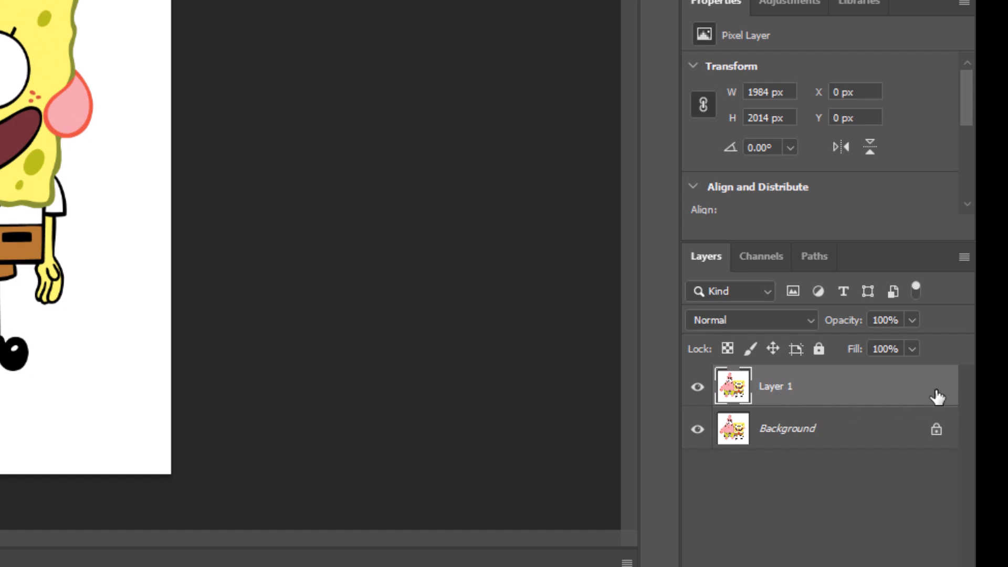
{"action": "left_click", "coordinate": [797, 435]}
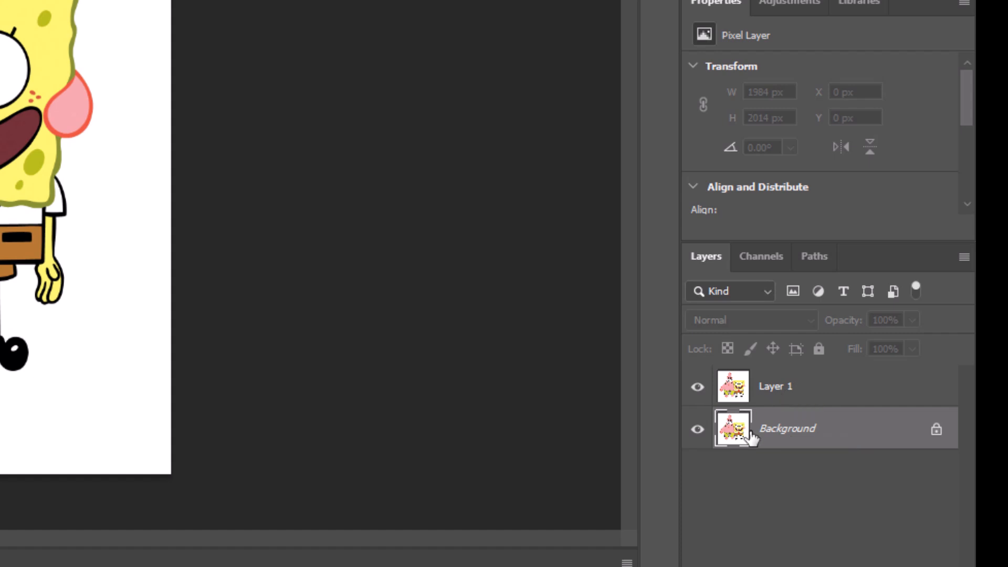
{"action": "left_click", "coordinate": [787, 397]}
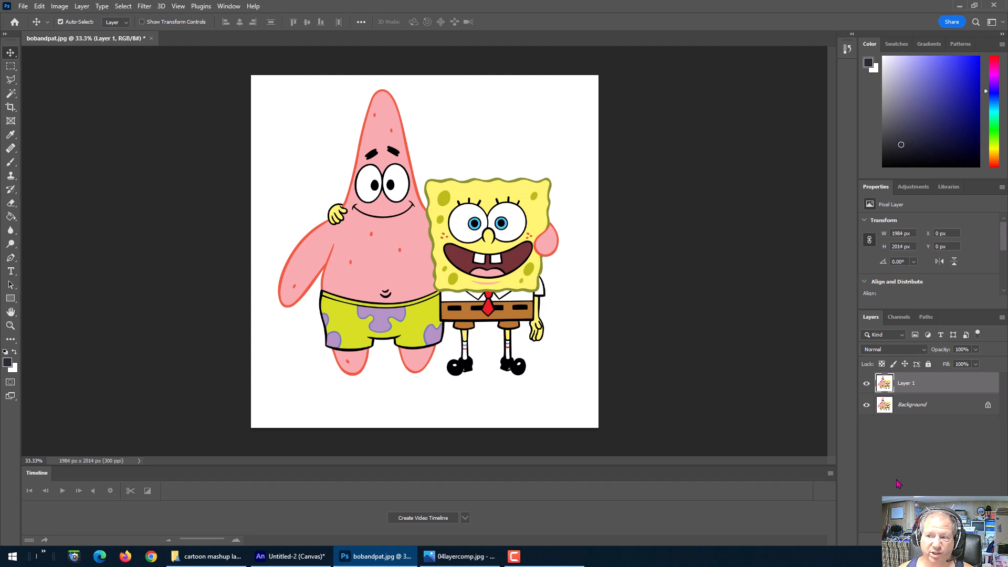
{"action": "left_click", "coordinate": [925, 411]}
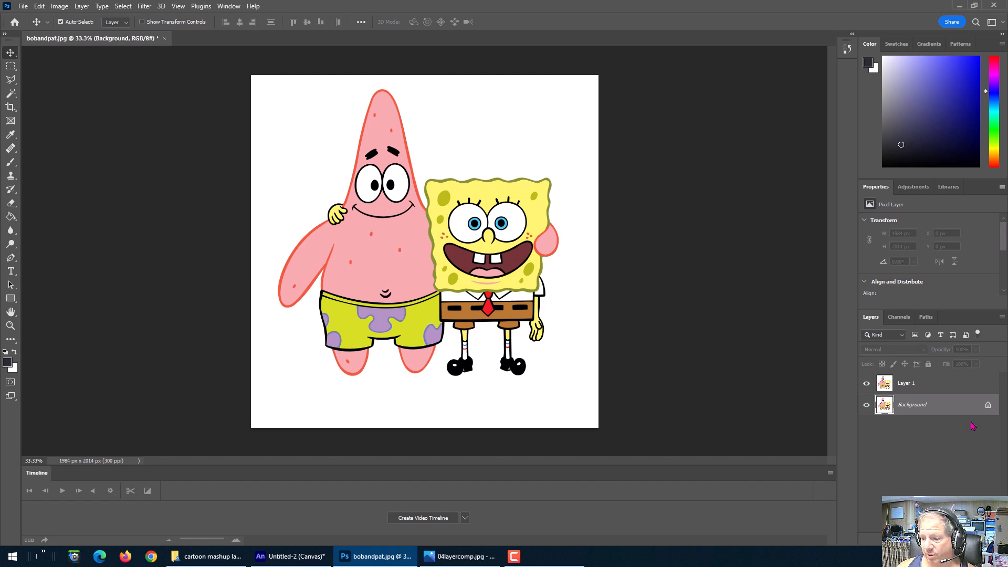
{"action": "left_click", "coordinate": [918, 387]}
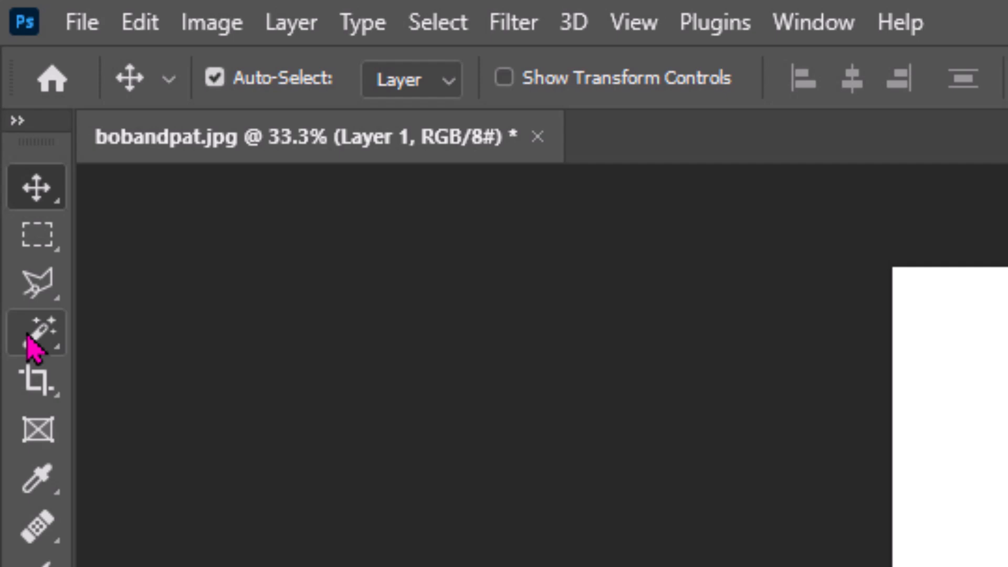
Step: Select the white background with the Magic Wand Tool, delete it from Layer 1, and hide the Background layer
{"action": "left_click", "coordinate": [33, 347]}
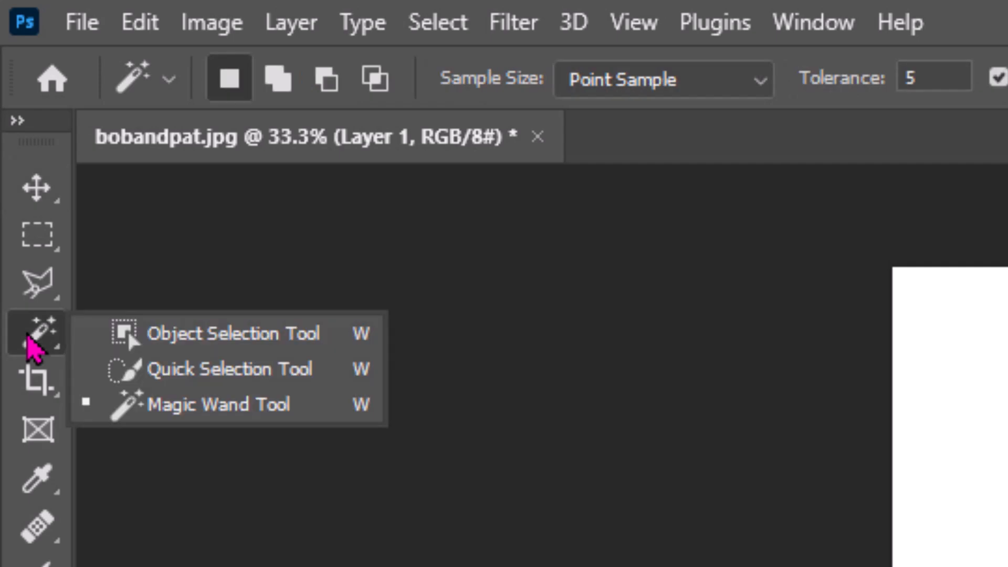
{"action": "left_click", "coordinate": [179, 405]}
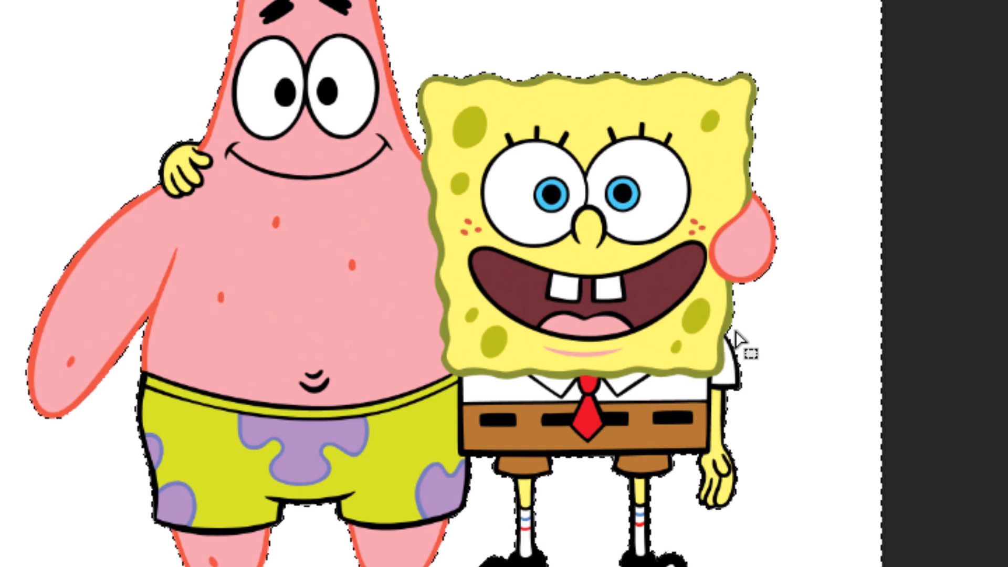
{"action": "key", "text": "w"}
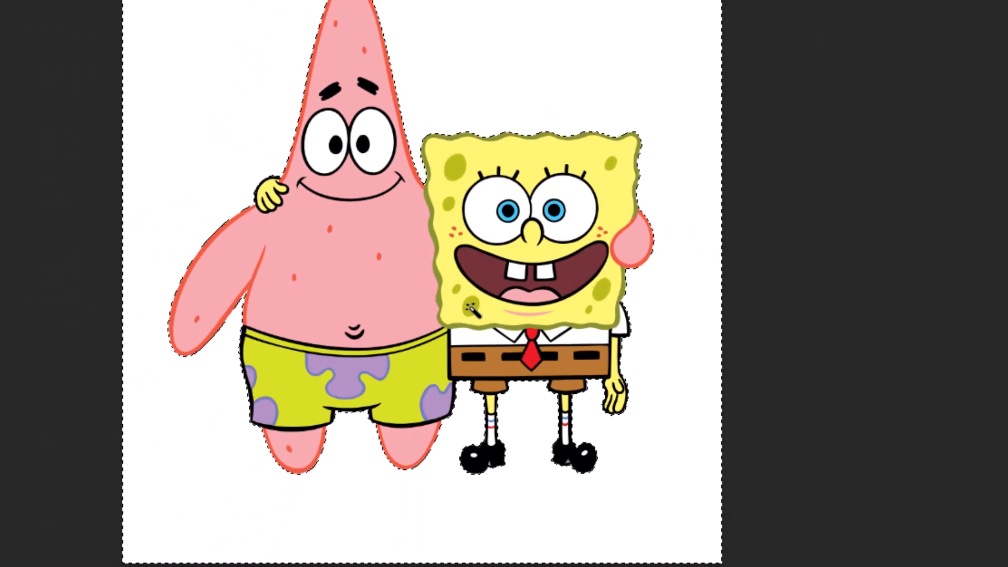
{"action": "key", "text": "Delete"}
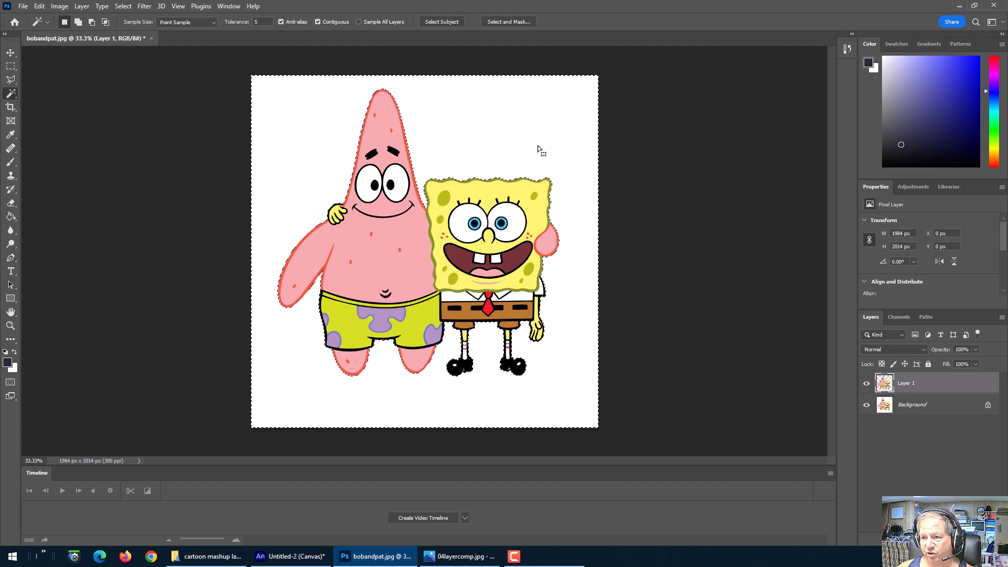
{"action": "left_click", "coordinate": [867, 406]}
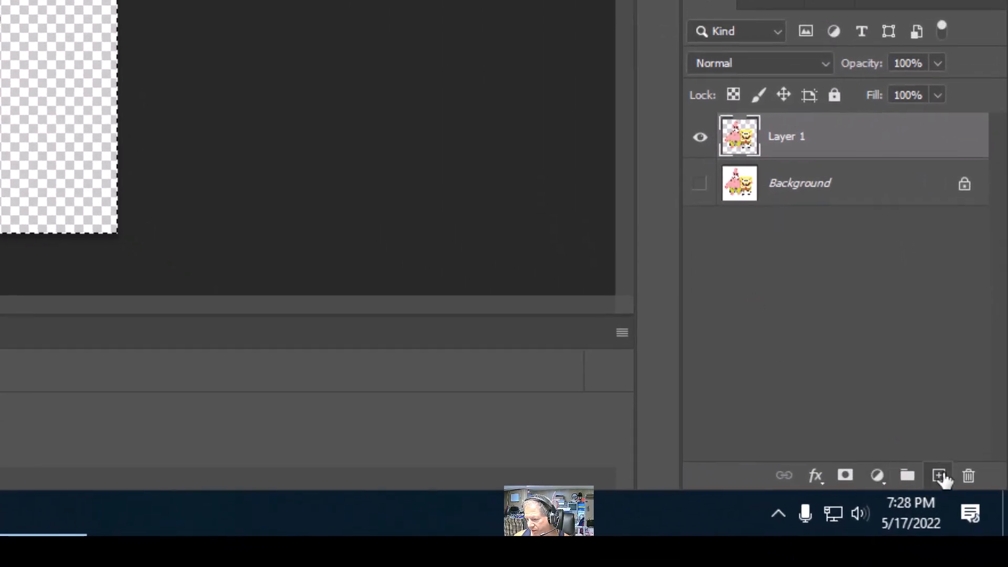
Step: Add a new layer below Layer 1, hide Layer 1, and clear the selection
{"action": "left_click", "coordinate": [940, 476]}
{"action": "left_click_drag", "start_coordinate": [826, 133], "coordinate": [830, 191]}
{"action": "left_click", "coordinate": [709, 148]}
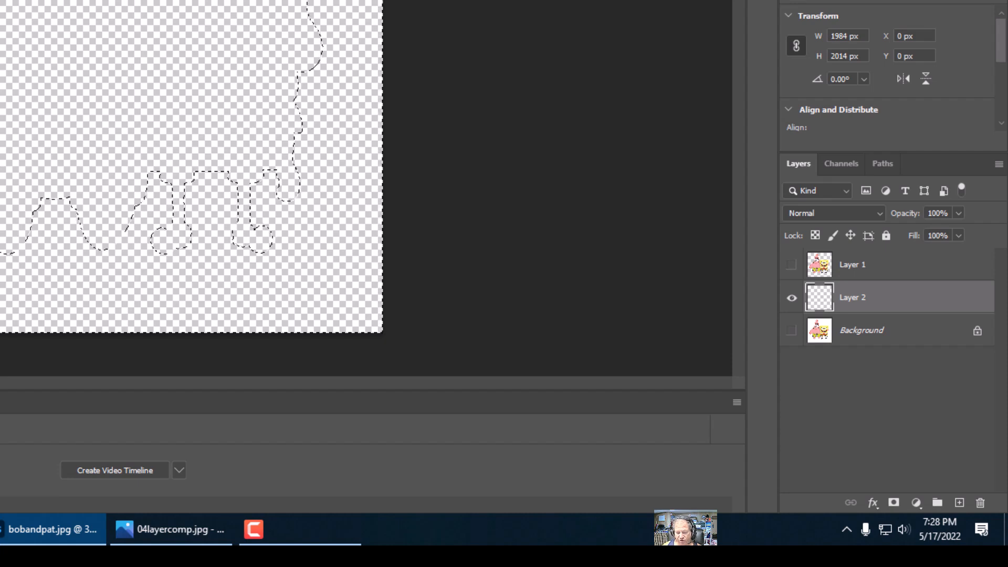
{"action": "key", "text": "ctrl+d"}
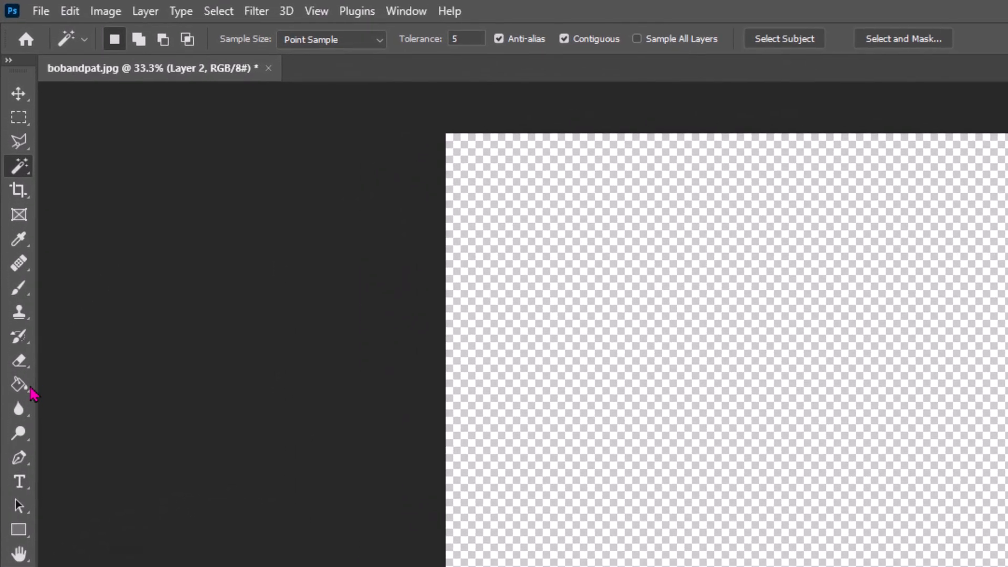
Step: Pick the Paint Bucket Tool and set the foreground colour to bright green 0ff350
{"action": "left_click", "coordinate": [11, 216]}
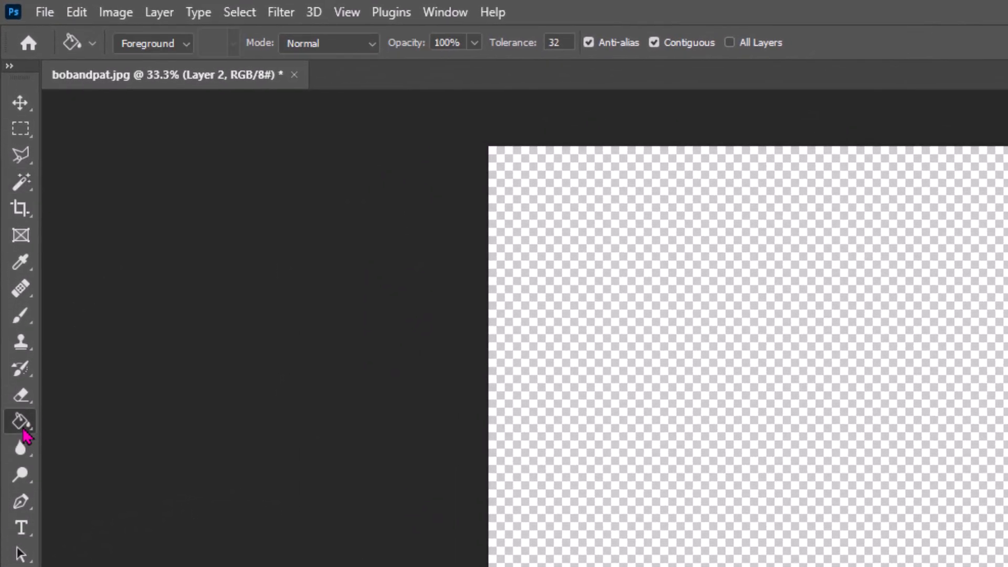
{"action": "right_click", "coordinate": [23, 430]}
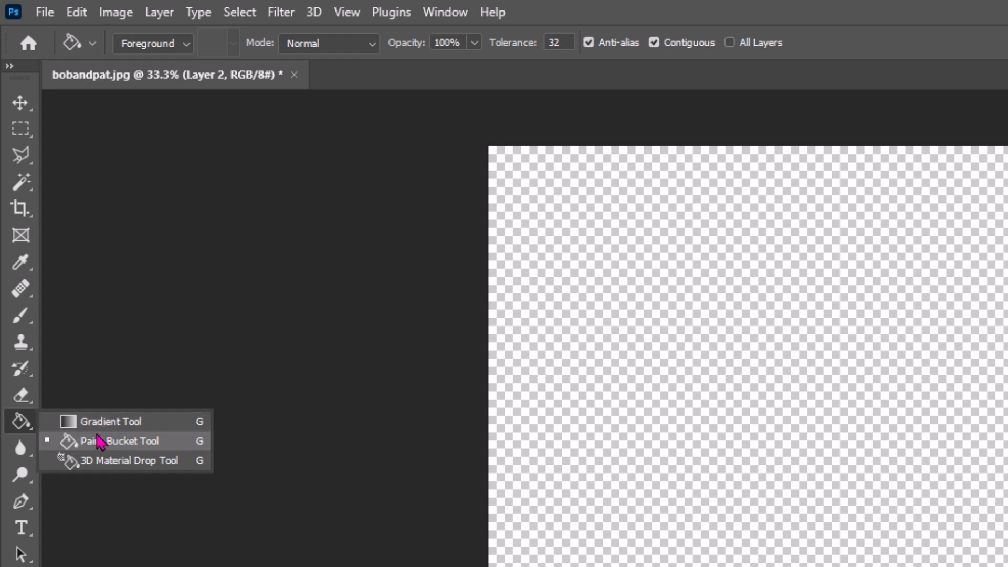
{"action": "left_click", "coordinate": [100, 442]}
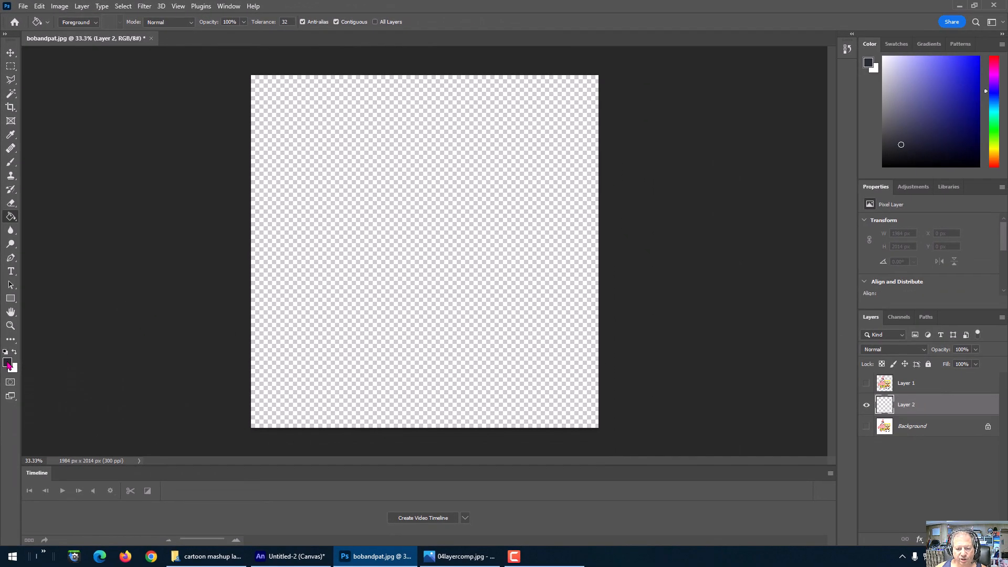
{"action": "left_click", "coordinate": [8, 363]}
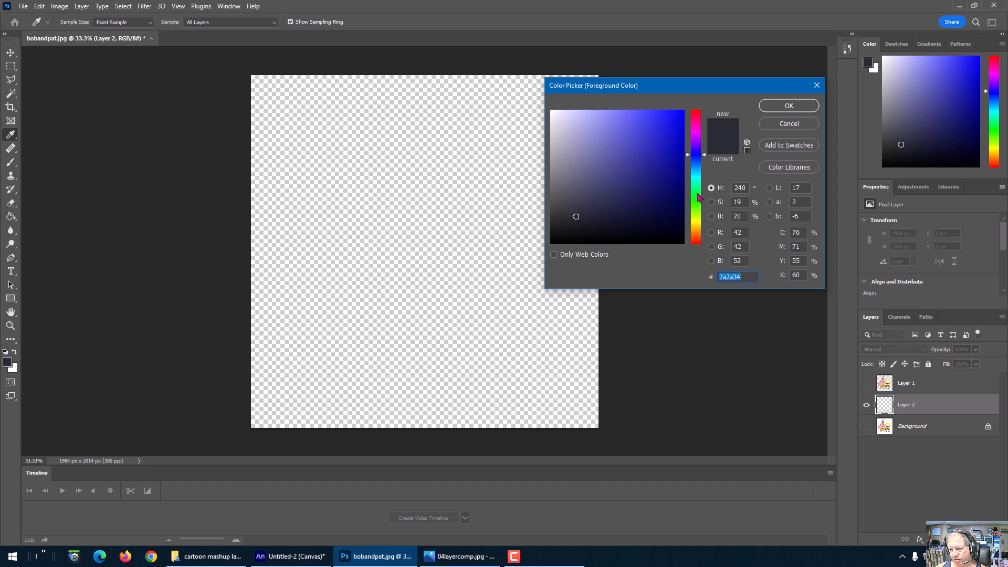
{"action": "left_click", "coordinate": [698, 194]}
{"action": "left_click", "coordinate": [676, 116]}
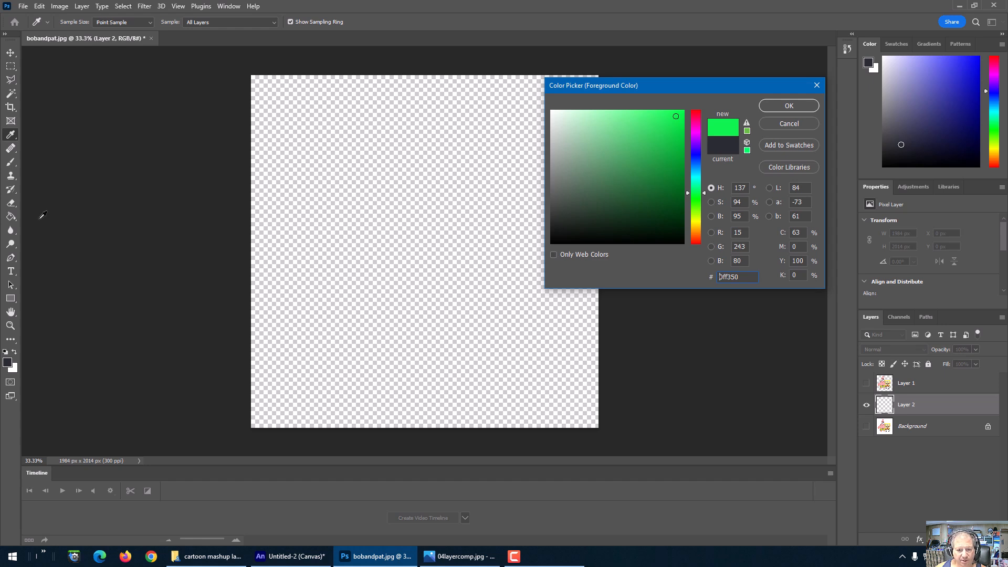
{"action": "left_click", "coordinate": [789, 106]}
Step: Fill the new Layer 2 with the green, preview Layer 1 over it, then hide Layer 2
{"action": "key", "text": "g"}
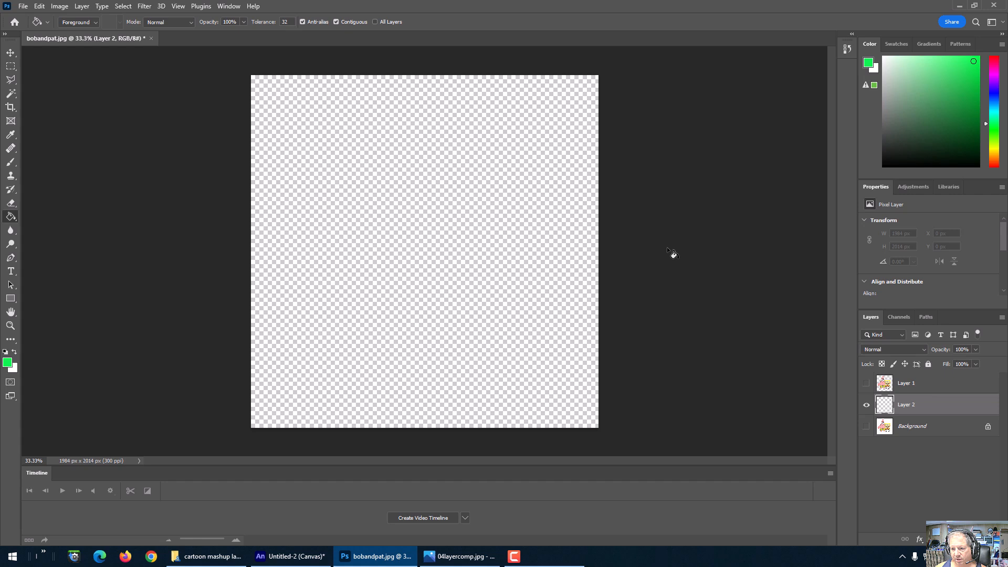
{"action": "left_click", "coordinate": [435, 241]}
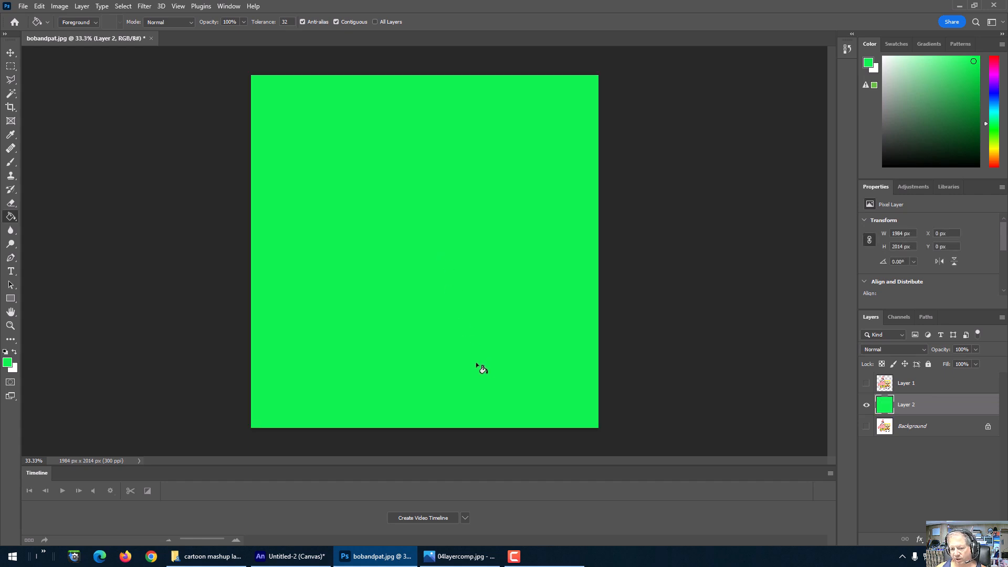
{"action": "left_click", "coordinate": [866, 384]}
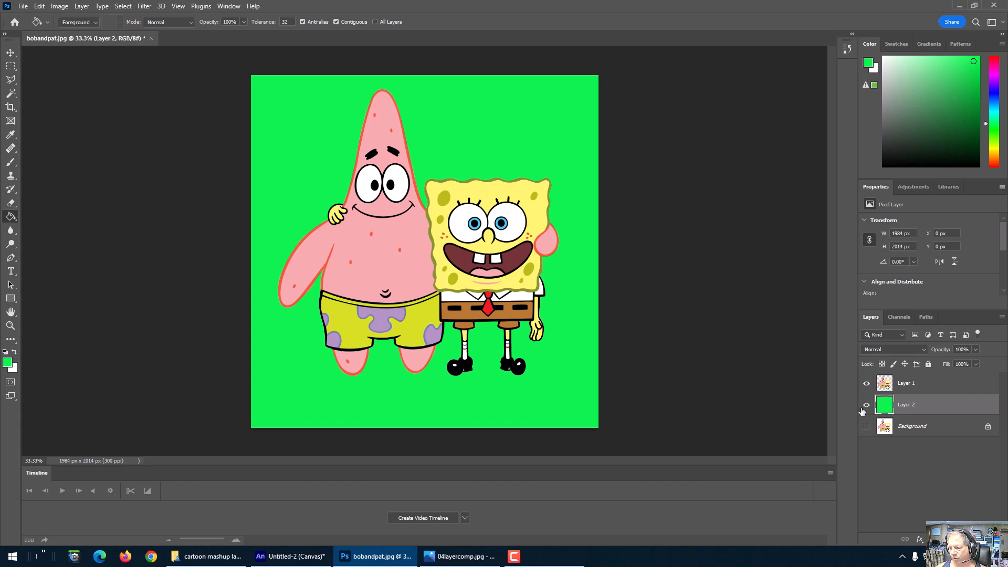
{"action": "left_click", "coordinate": [867, 406]}
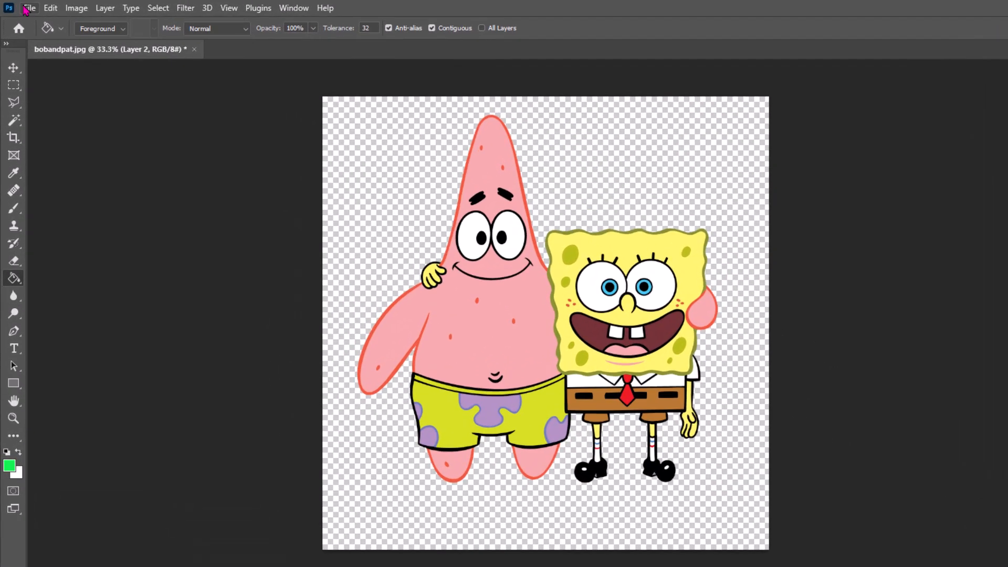
Step: Save the document on the computer as bobandpat1.psd with Maximize Compatibility kept on
{"action": "left_click", "coordinate": [23, 6]}
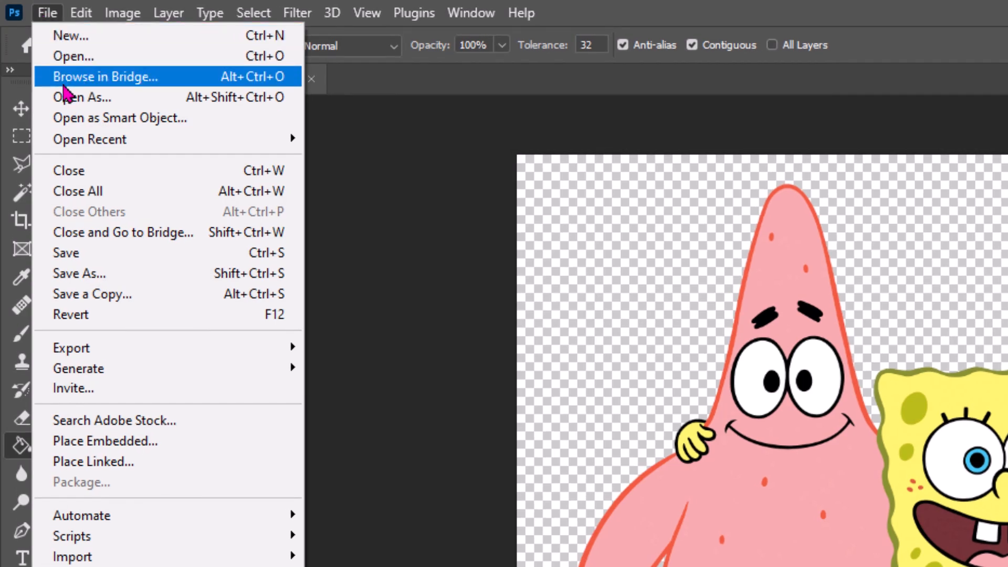
{"action": "left_click", "coordinate": [78, 273]}
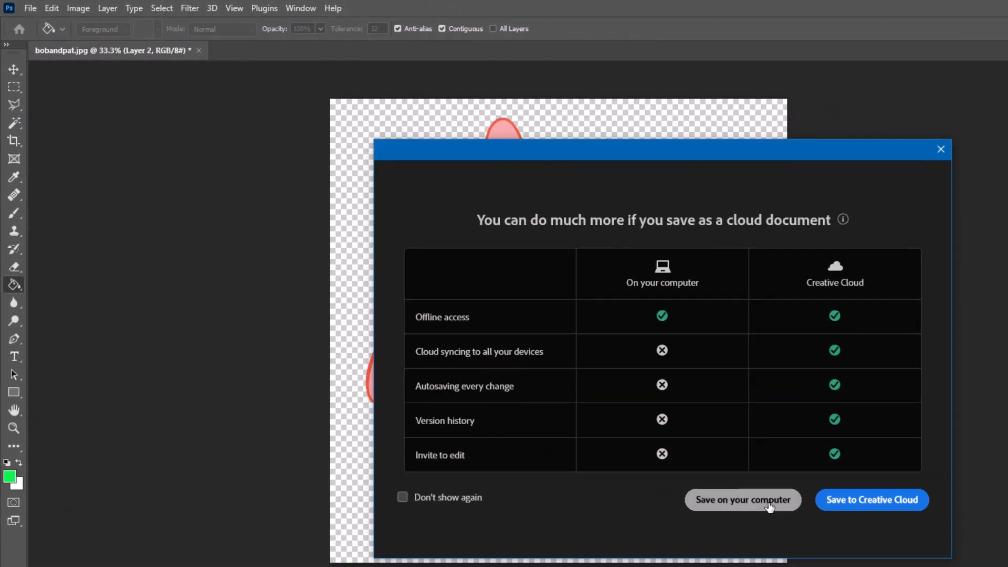
{"action": "left_click", "coordinate": [770, 506]}
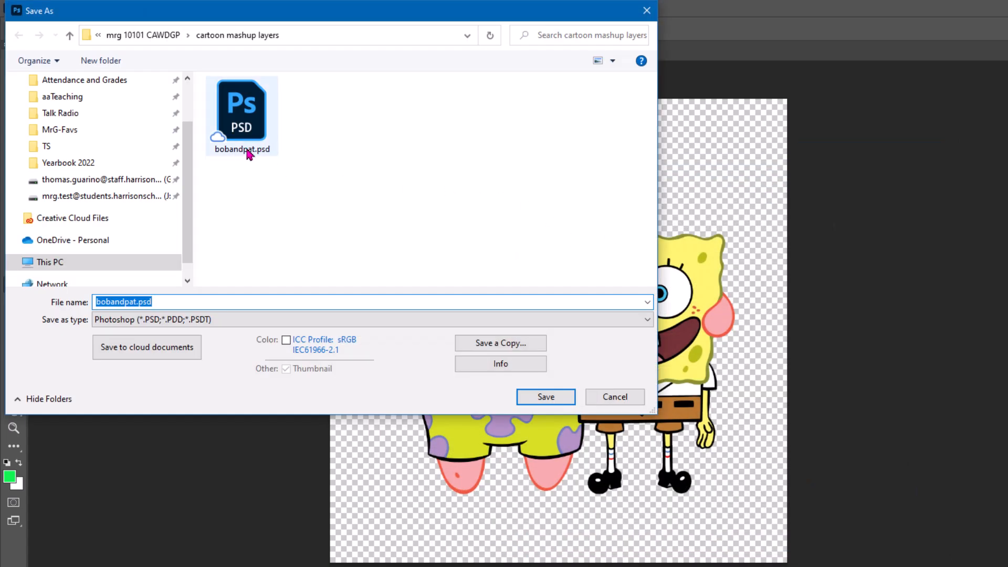
{"action": "left_click", "coordinate": [139, 302]}
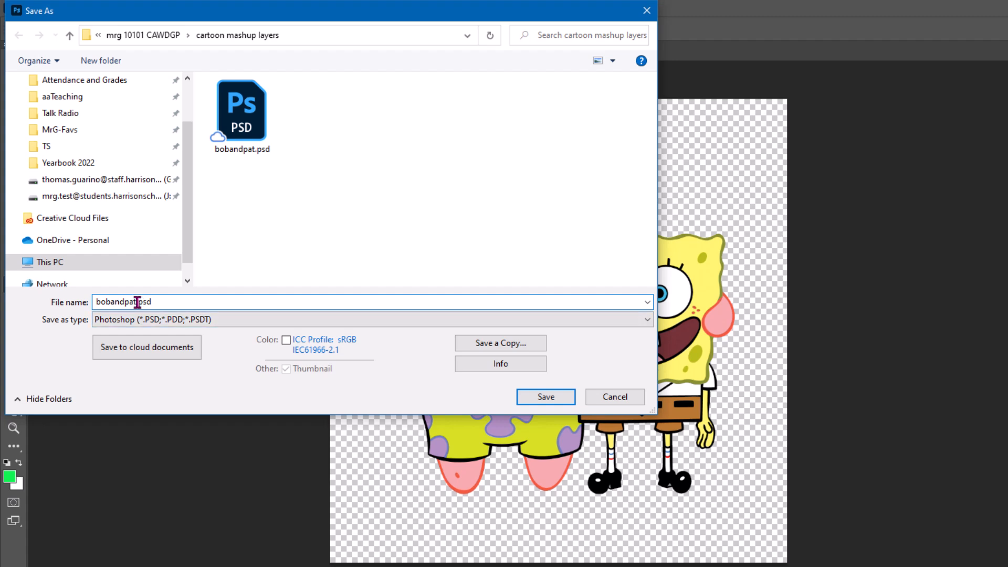
{"action": "type", "text": "1"}
{"action": "left_click", "coordinate": [525, 400]}
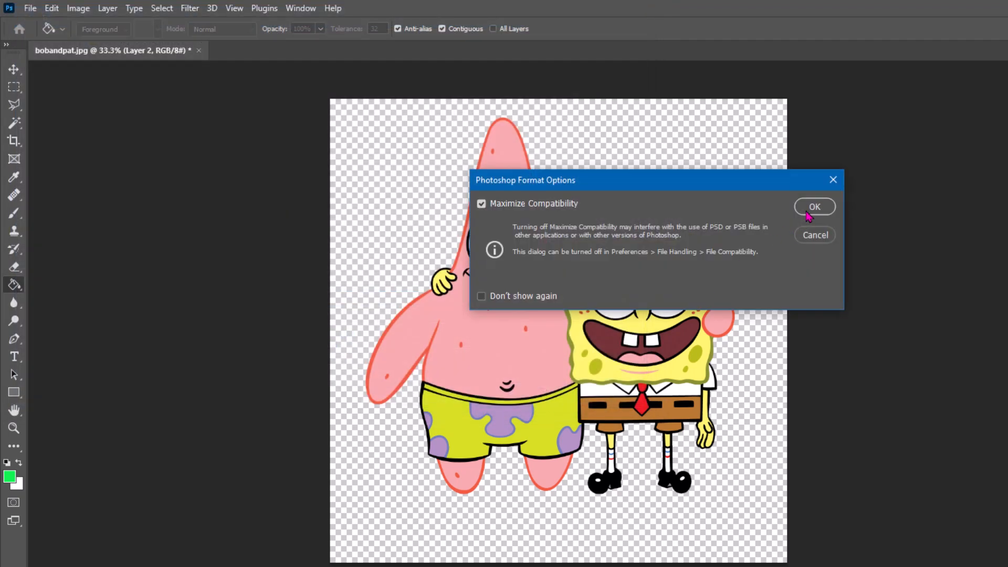
{"action": "left_click", "coordinate": [812, 208]}
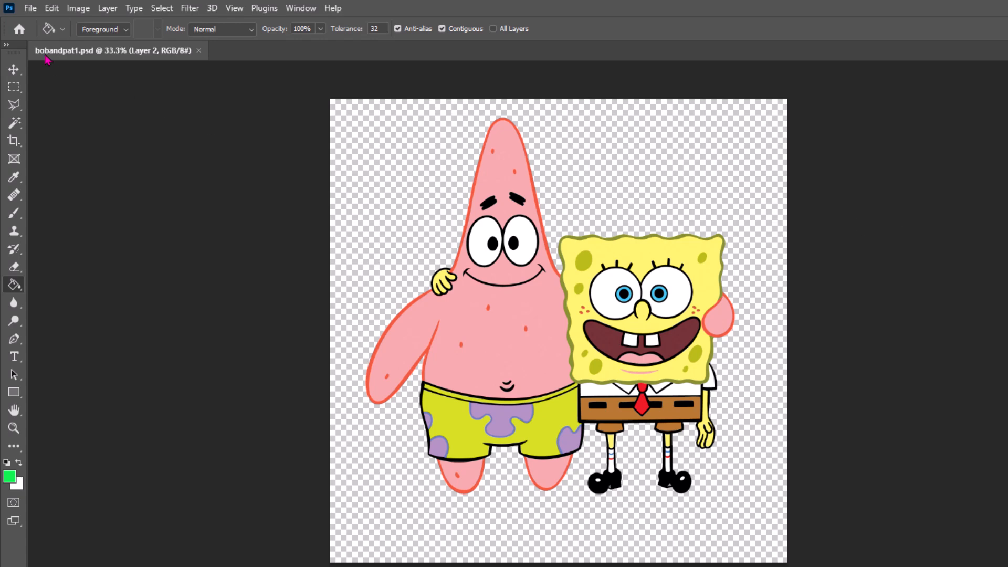
Step: Quick-export the image as bobandpat1.png into the cartoon mashup layers folder on the J: drive
{"action": "left_click", "coordinate": [30, 8]}
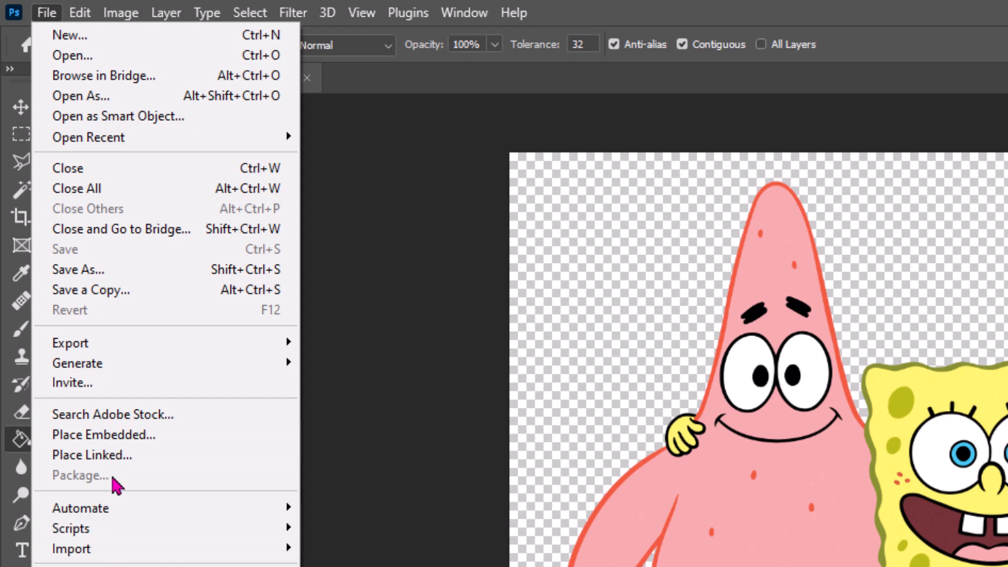
{"action": "mouse_move", "coordinate": [112, 344]}
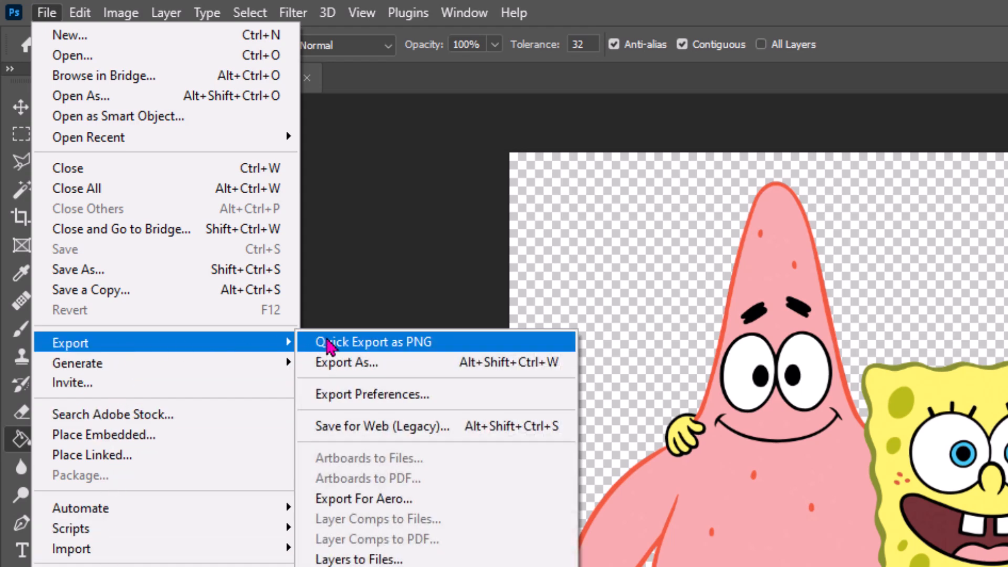
{"action": "left_click", "coordinate": [359, 343]}
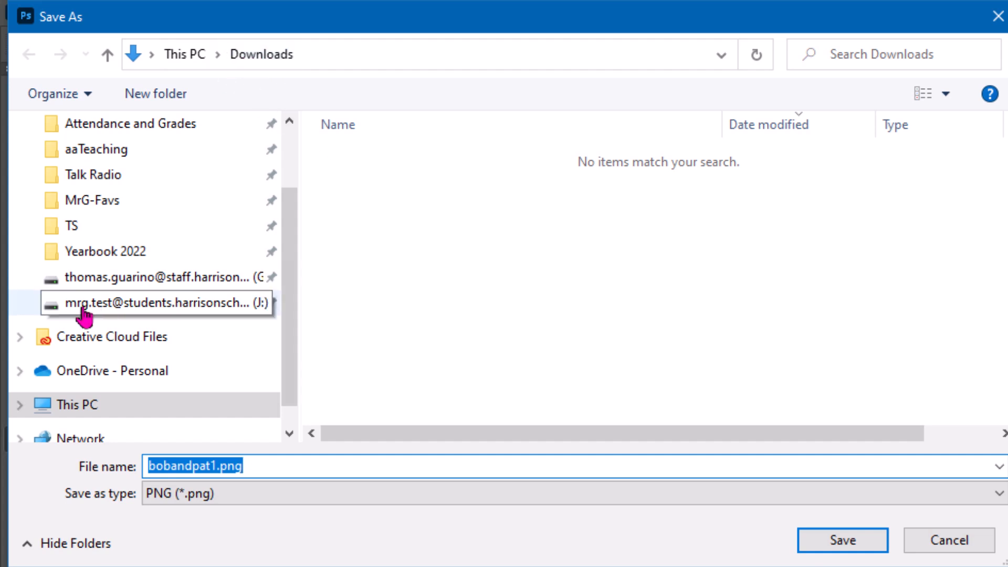
{"action": "left_click", "coordinate": [84, 314]}
{"action": "left_click", "coordinate": [379, 157]}
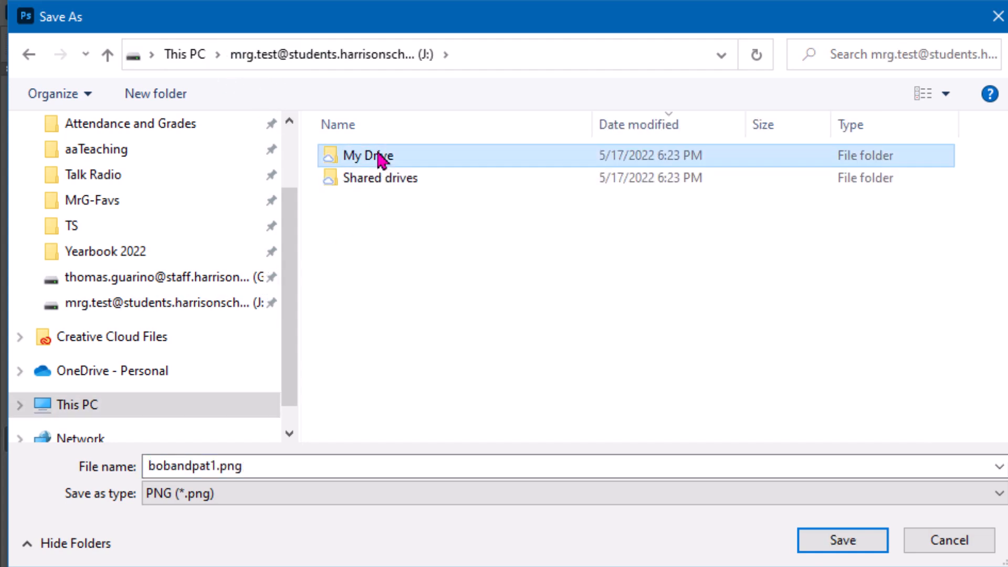
{"action": "double_click", "coordinate": [379, 156]}
{"action": "double_click", "coordinate": [716, 174]}
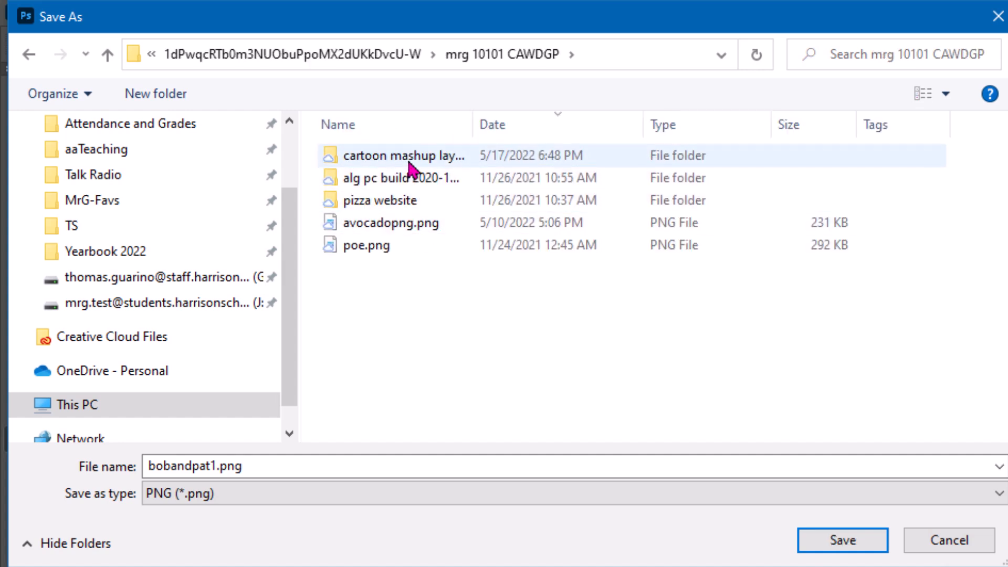
{"action": "double_click", "coordinate": [351, 156]}
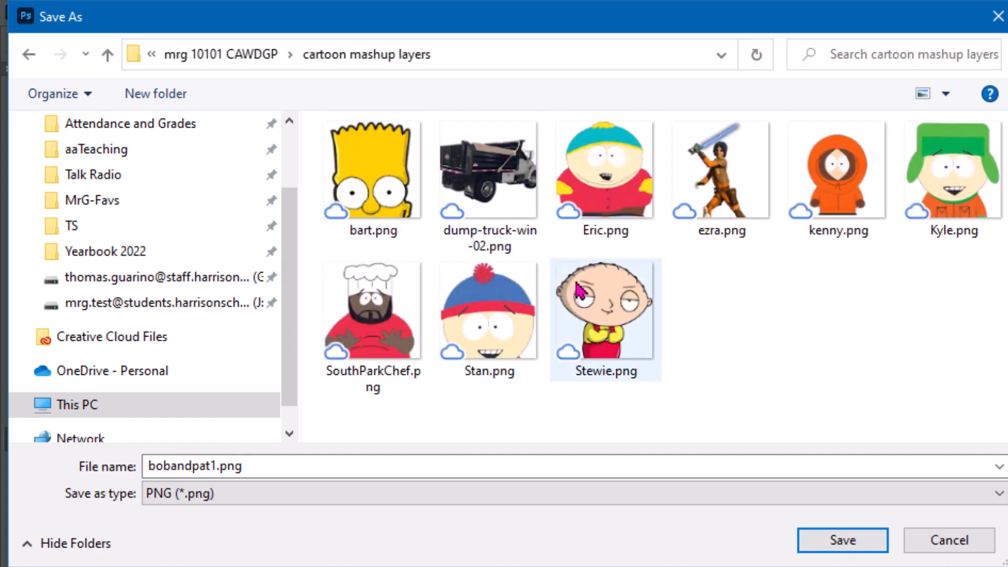
{"action": "left_click", "coordinate": [835, 540]}
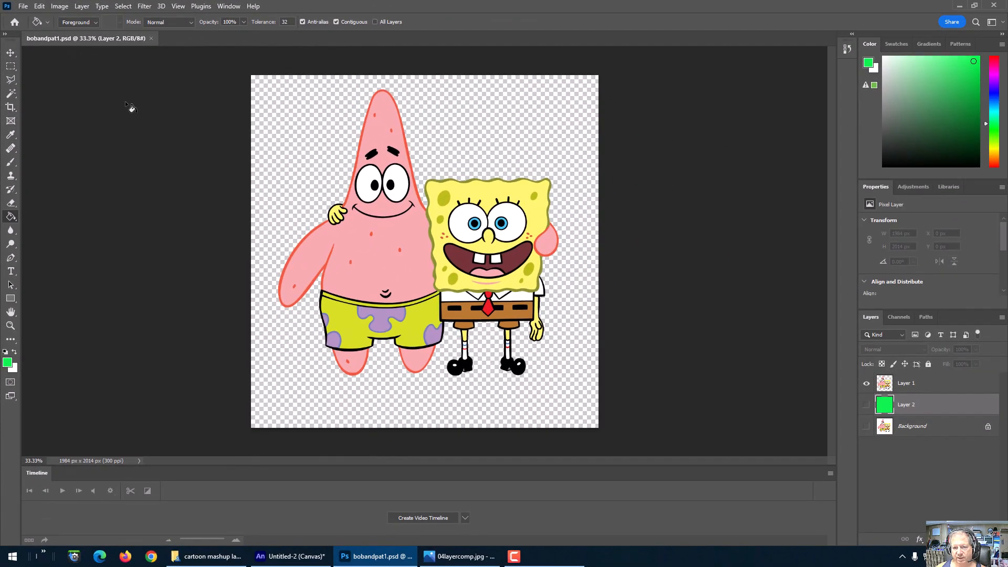
Step: Close the Photoshop document and switch back to the Animate project
{"action": "left_click", "coordinate": [151, 39]}
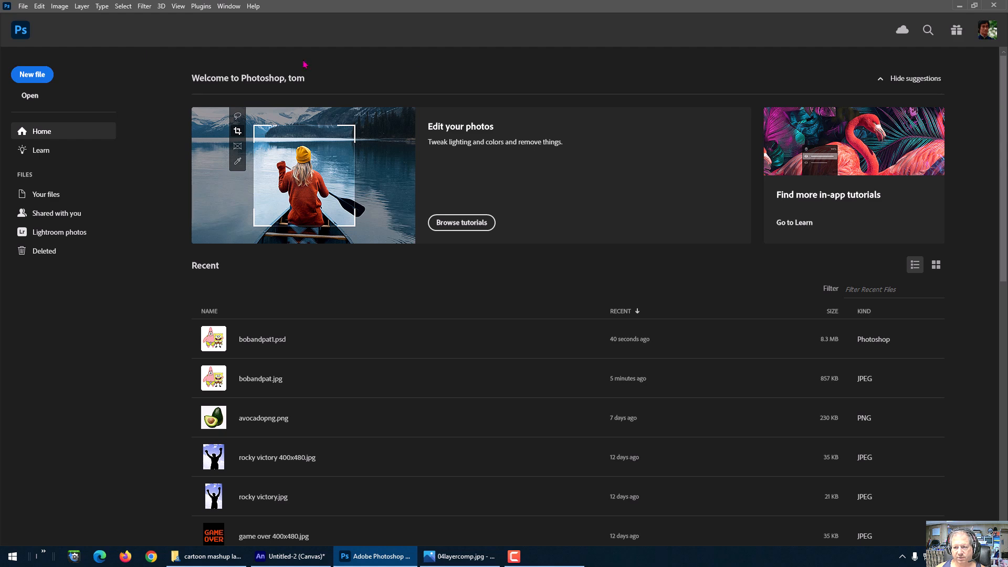
{"action": "left_click", "coordinate": [959, 7]}
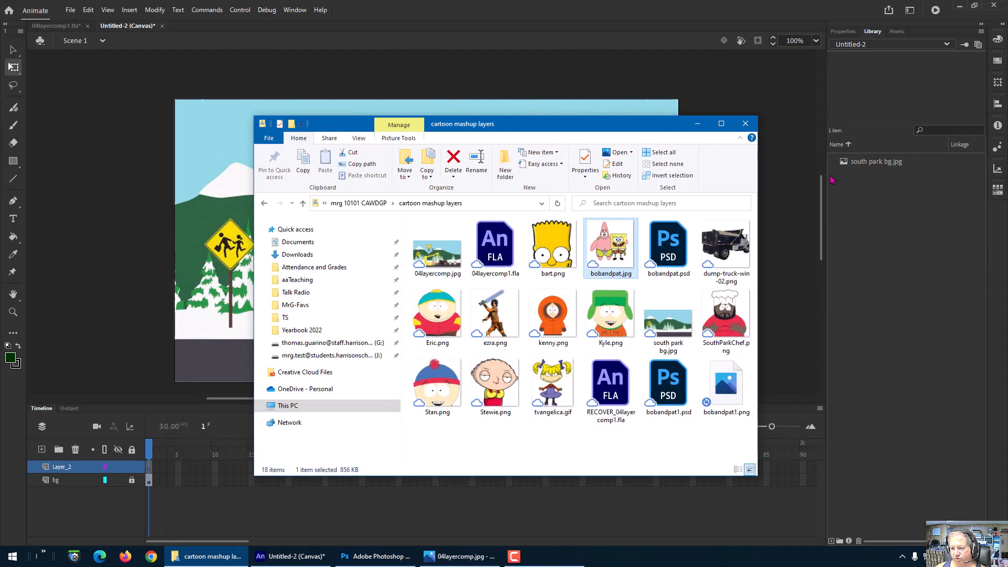
{"action": "left_click", "coordinate": [130, 39]}
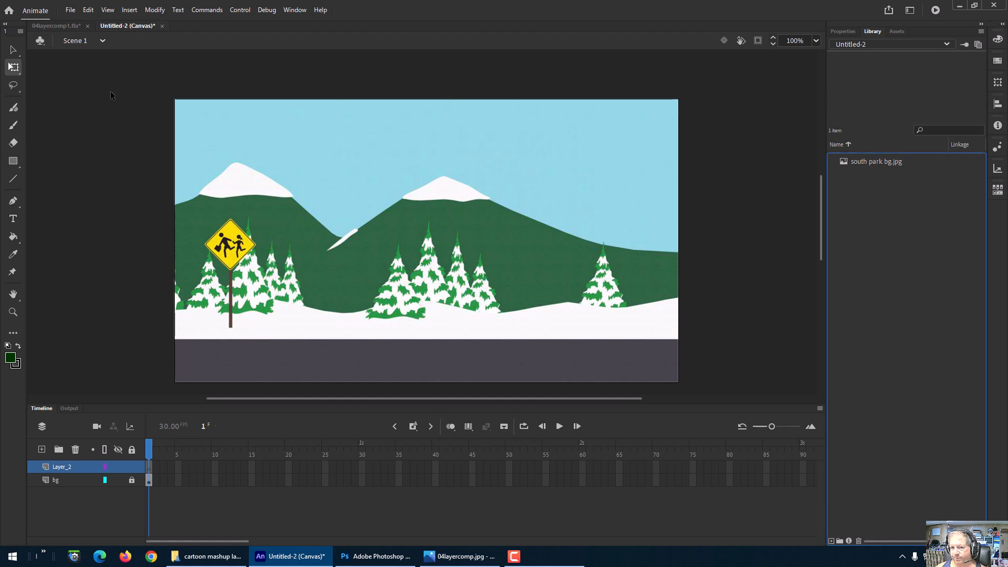
Step: Import bobandpat1.png into the library and drag it onto the stage on Layer_2
{"action": "left_click", "coordinate": [70, 10]}
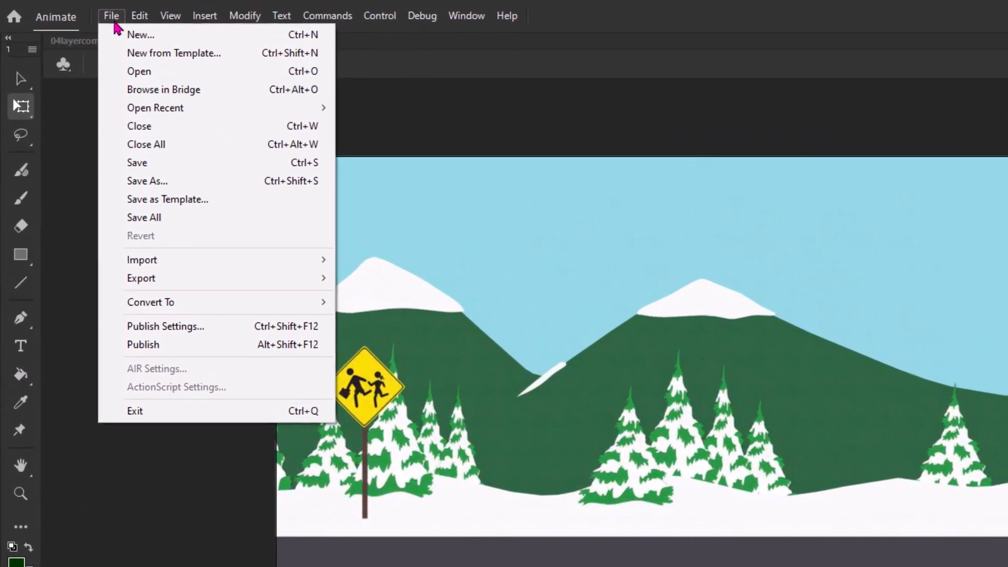
{"action": "mouse_move", "coordinate": [153, 260]}
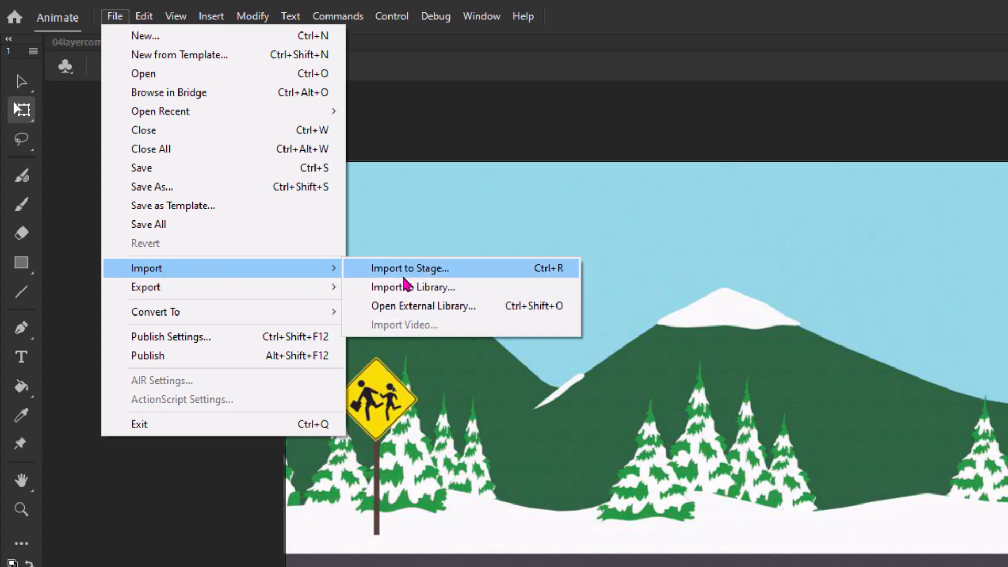
{"action": "left_click", "coordinate": [427, 288]}
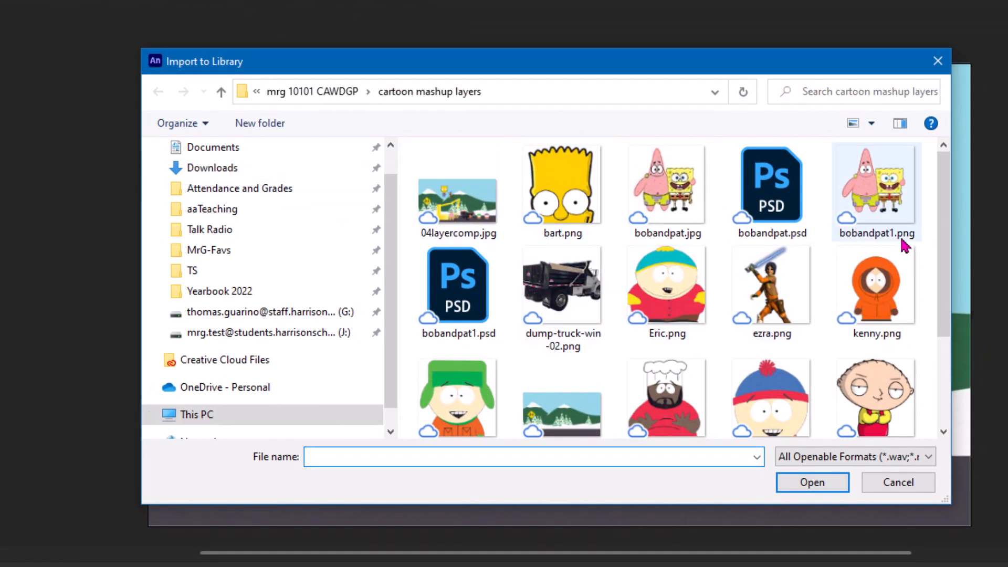
{"action": "left_click", "coordinate": [883, 205]}
{"action": "left_click", "coordinate": [808, 481]}
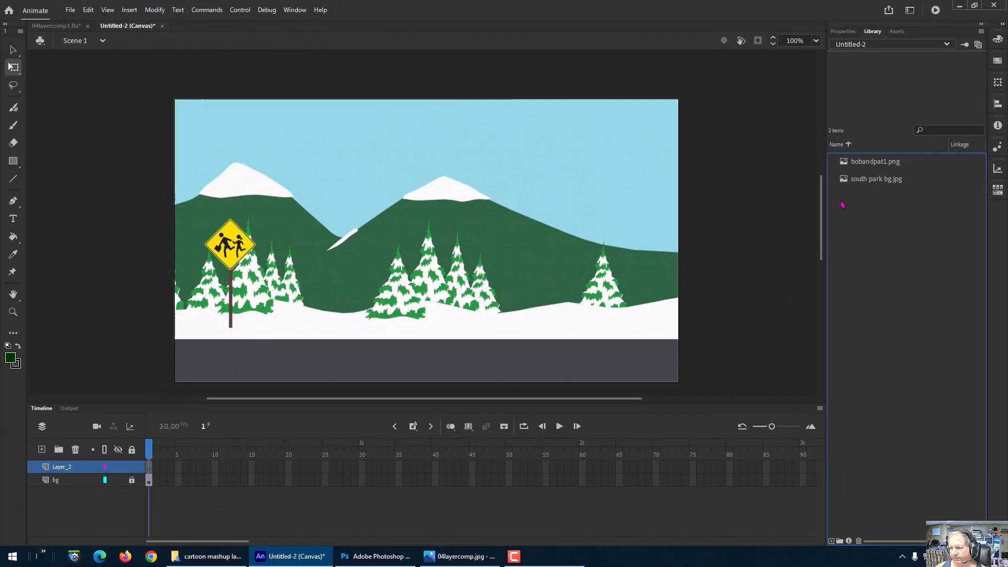
{"action": "left_click", "coordinate": [869, 166]}
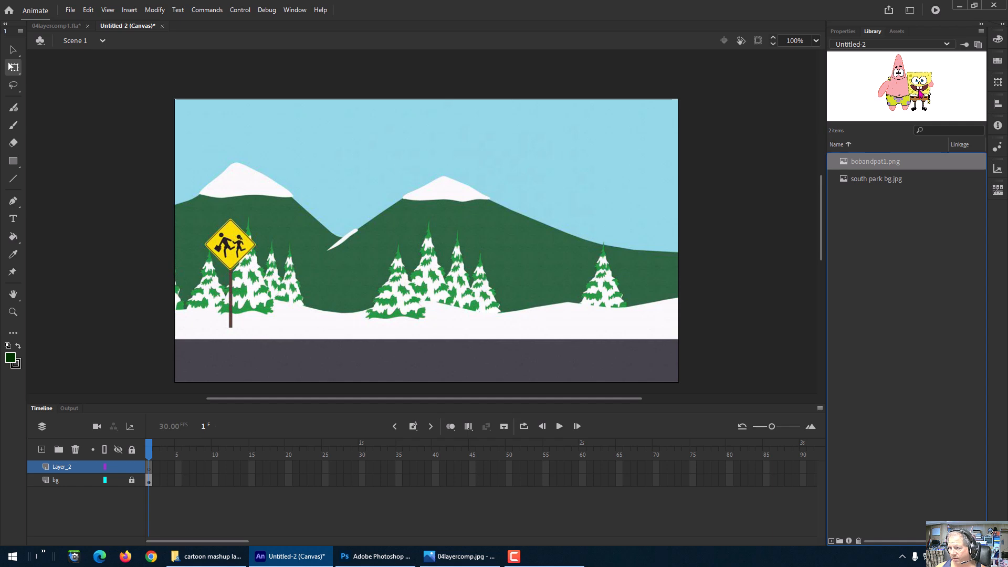
{"action": "left_click_drag", "start_coordinate": [920, 90], "coordinate": [508, 213]}
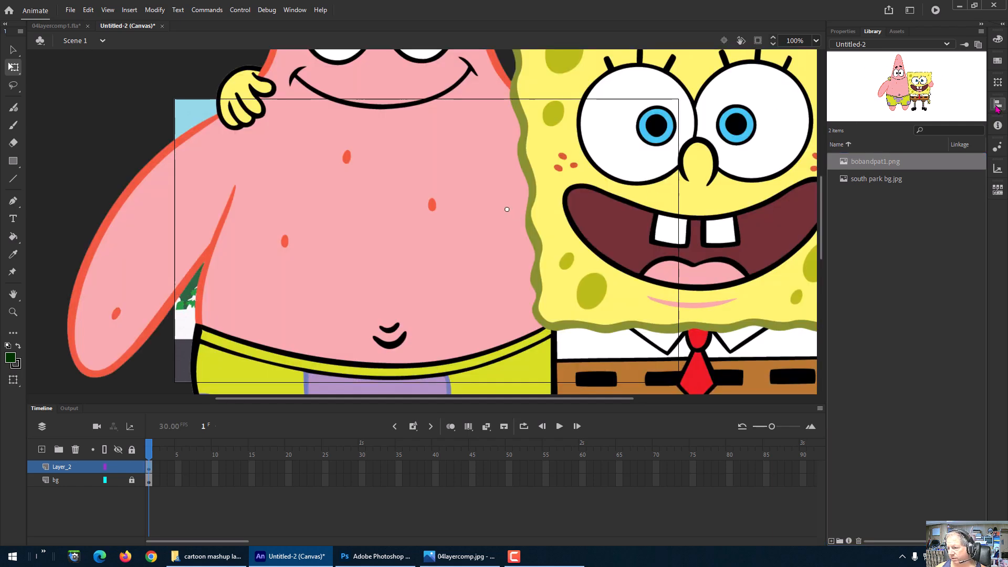
Step: Scale the Bob and Pat image to 25 percent using the Transform panel
{"action": "left_click", "coordinate": [997, 84]}
{"action": "left_click", "coordinate": [998, 84]}
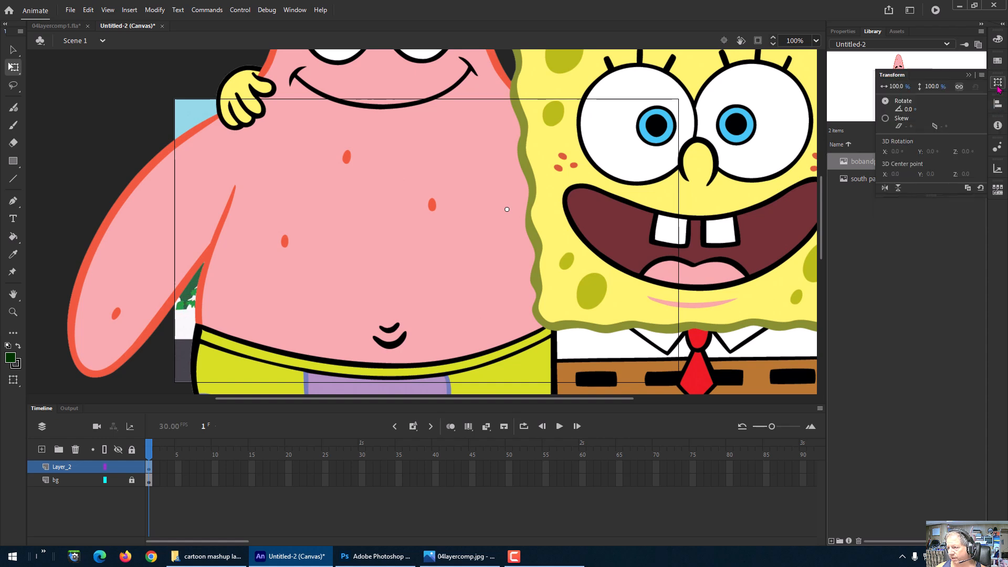
{"action": "left_click", "coordinate": [896, 87]}
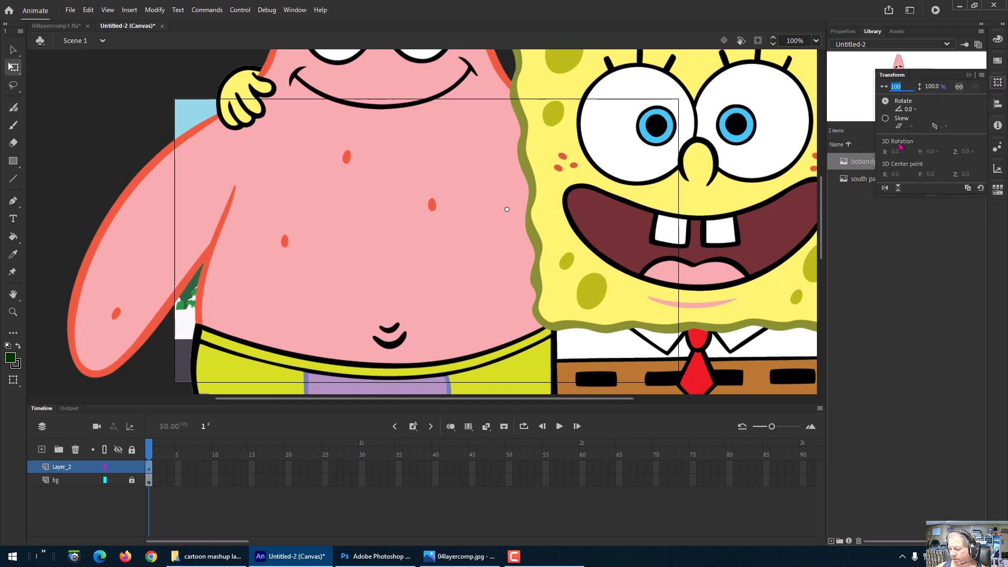
{"action": "type", "text": "25"}
{"action": "key", "text": "Return"}
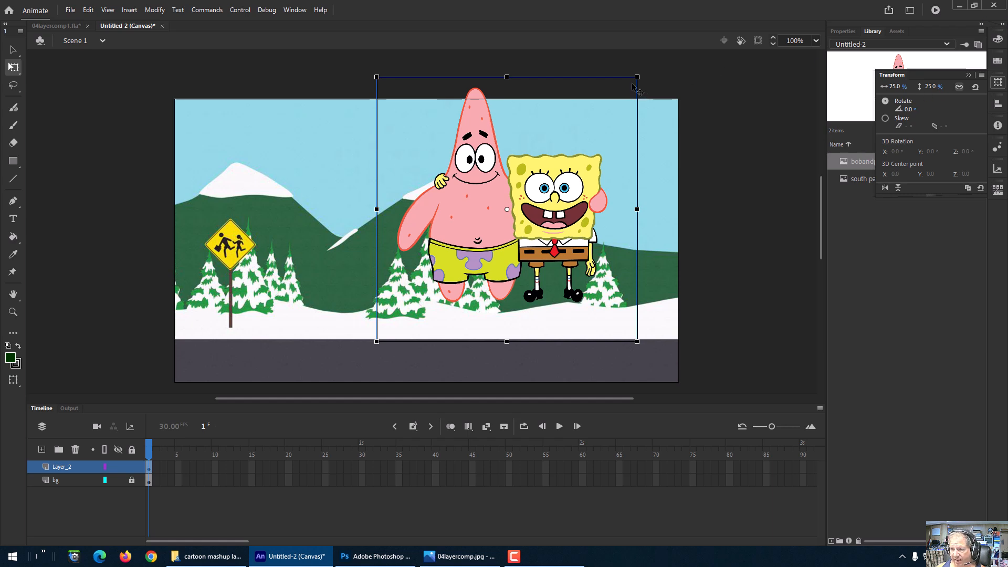
Step: Shrink the Bob and Pat image further and move it down onto the road near the stage's centre
{"action": "left_click_drag", "start_coordinate": [640, 77], "coordinate": [539, 177]}
{"action": "left_click_drag", "start_coordinate": [500, 220], "coordinate": [463, 346]}
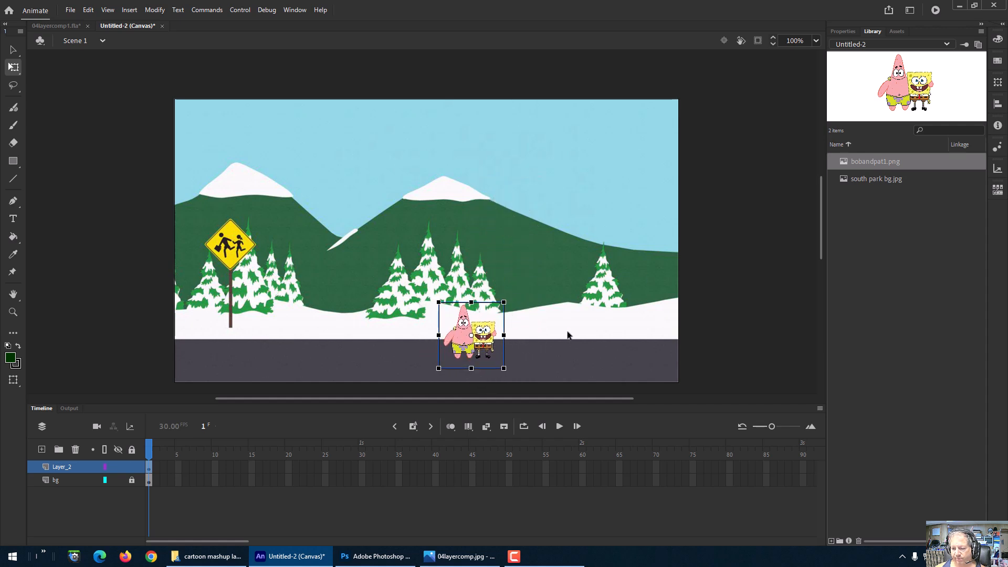
{"action": "left_click", "coordinate": [712, 170]}
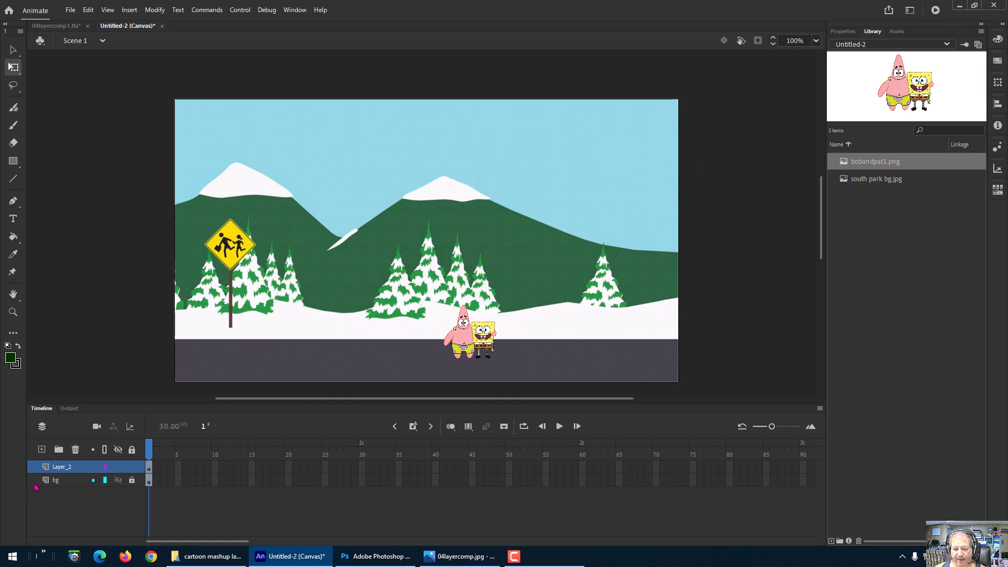
Step: Rename Layer_2 as bobandpat
{"action": "double_click", "coordinate": [61, 467]}
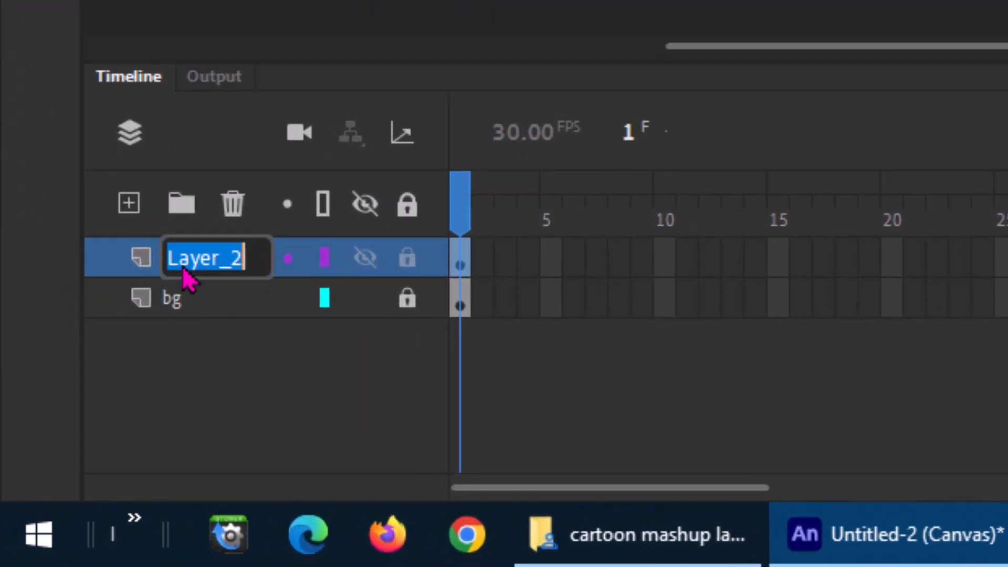
{"action": "type", "text": "bob"}
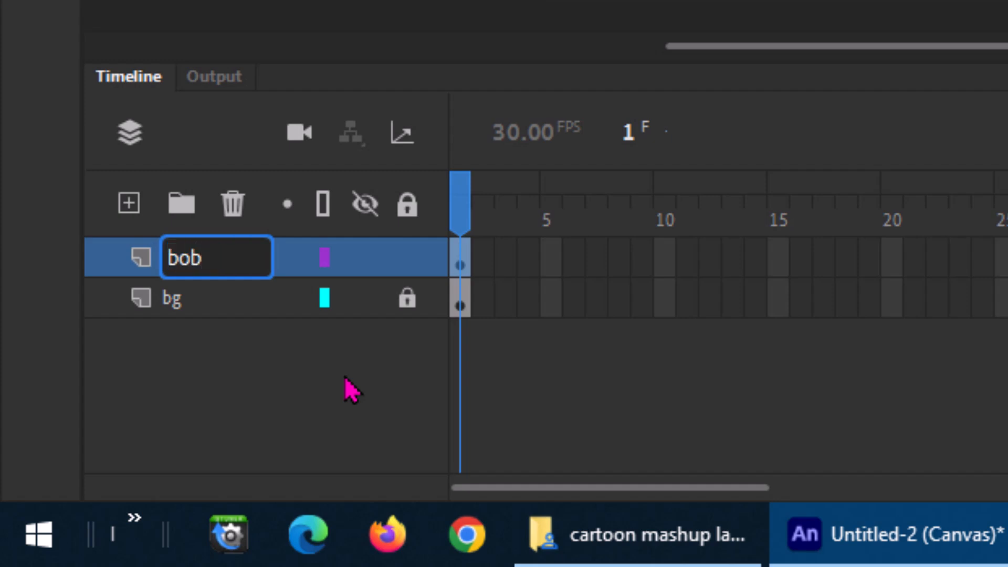
{"action": "type", "text": "andpat"}
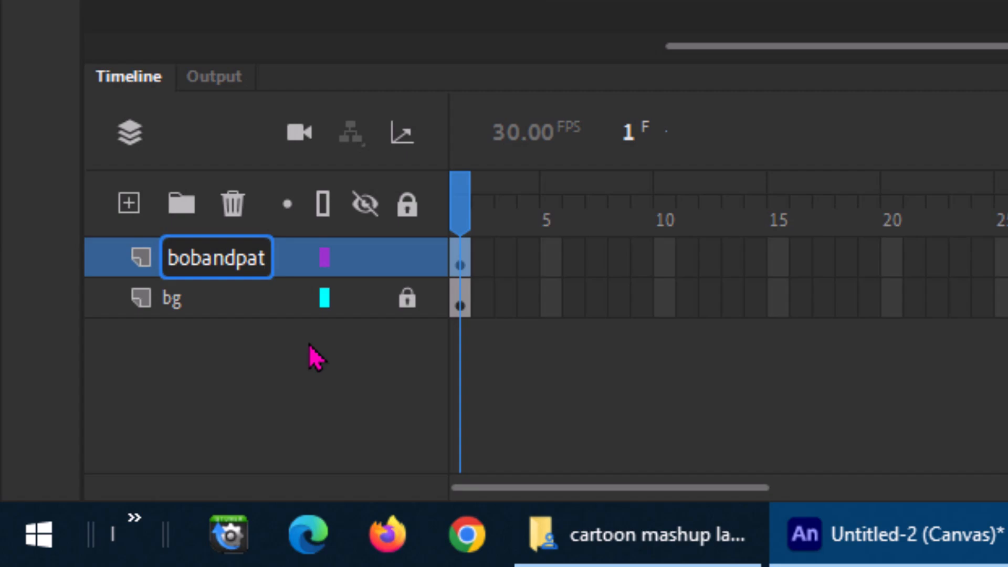
{"action": "key", "text": "Return"}
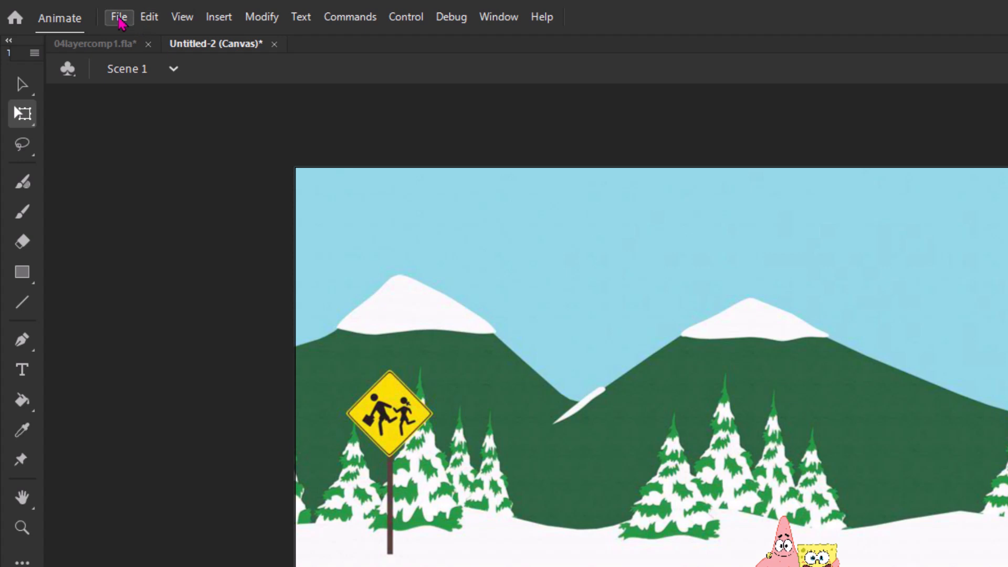
Step: Import bart.png, dump-truck-win-02.png, Eric, ezra, kenny, Kyle, SouthParkChef, Stan, Stewie and tvangelica.gif together into the library
{"action": "left_click", "coordinate": [120, 19]}
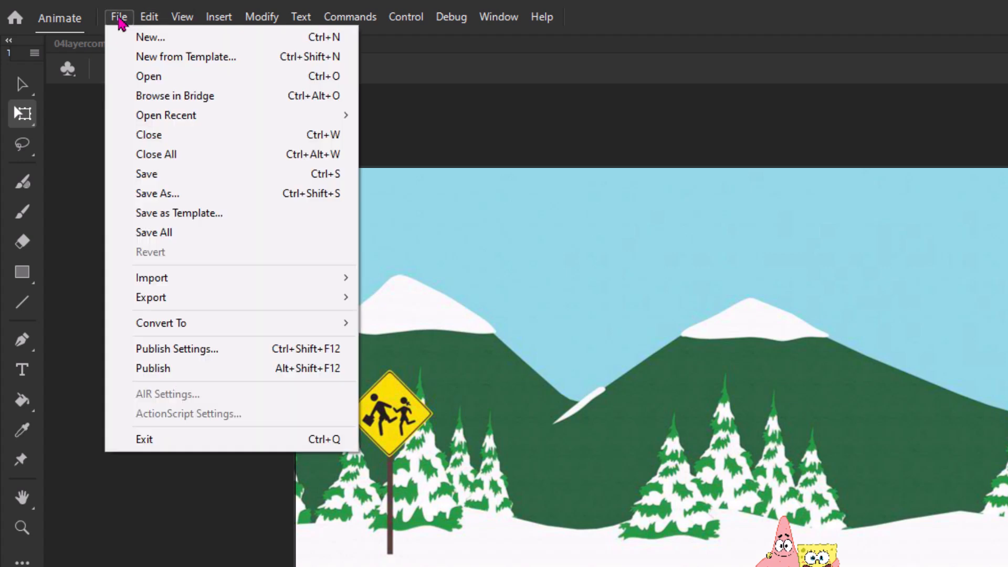
{"action": "mouse_move", "coordinate": [164, 282]}
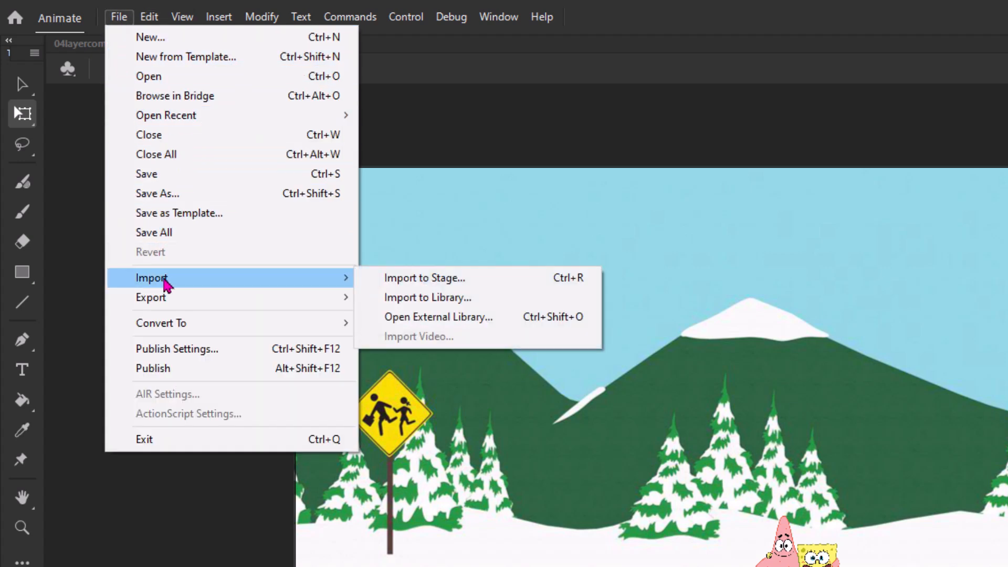
{"action": "left_click", "coordinate": [461, 301]}
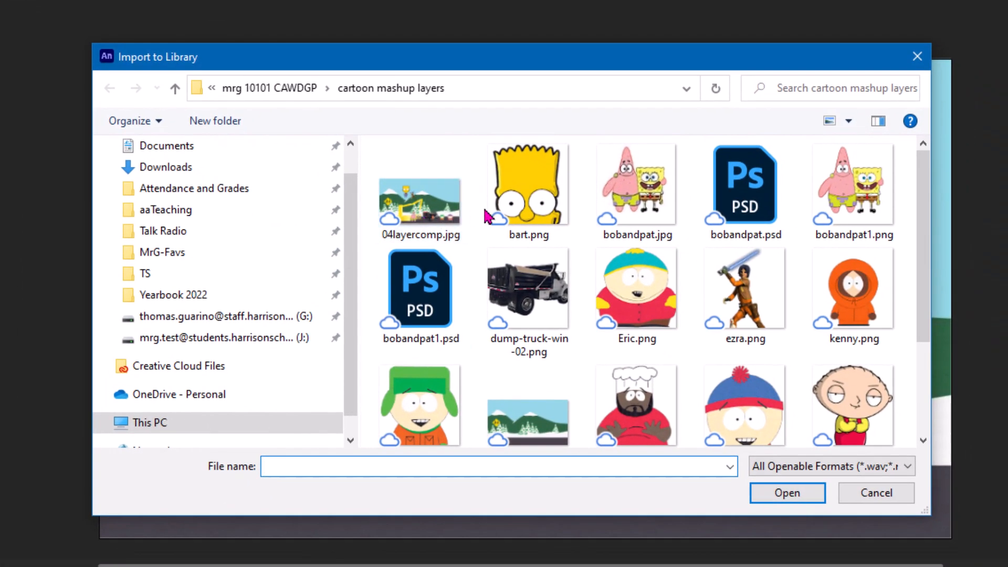
{"action": "left_click", "coordinate": [531, 215]}
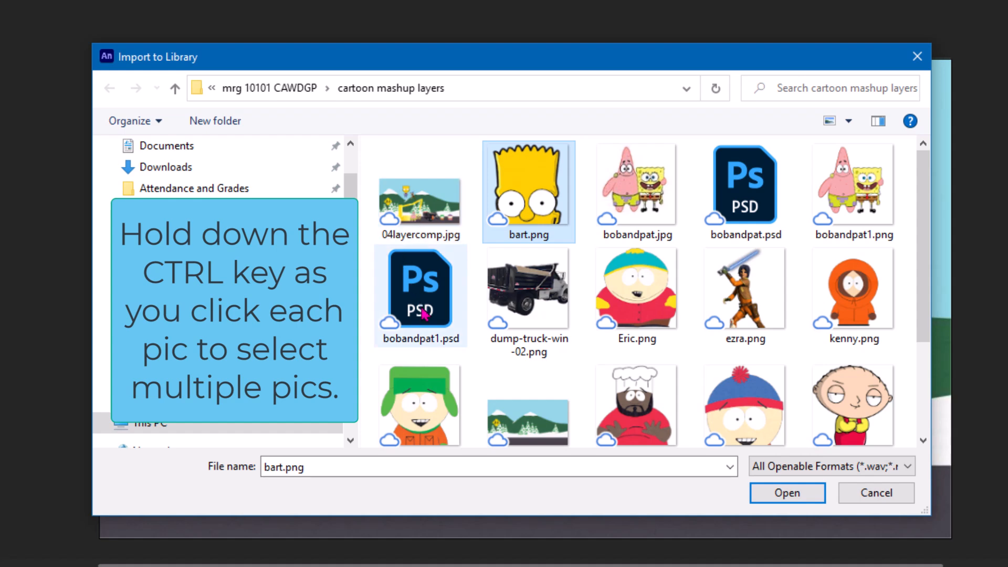
{"action": "left_click", "coordinate": [546, 289], "text": "ctrl"}
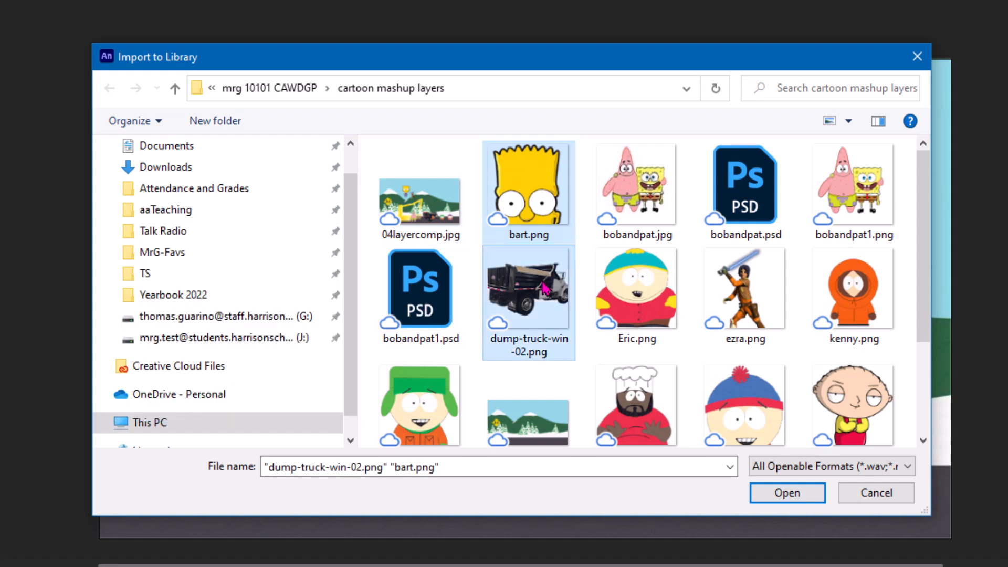
{"action": "left_click", "coordinate": [634, 294], "text": "ctrl"}
{"action": "left_click", "coordinate": [724, 297], "text": "ctrl"}
{"action": "left_click", "coordinate": [847, 296], "text": "ctrl"}
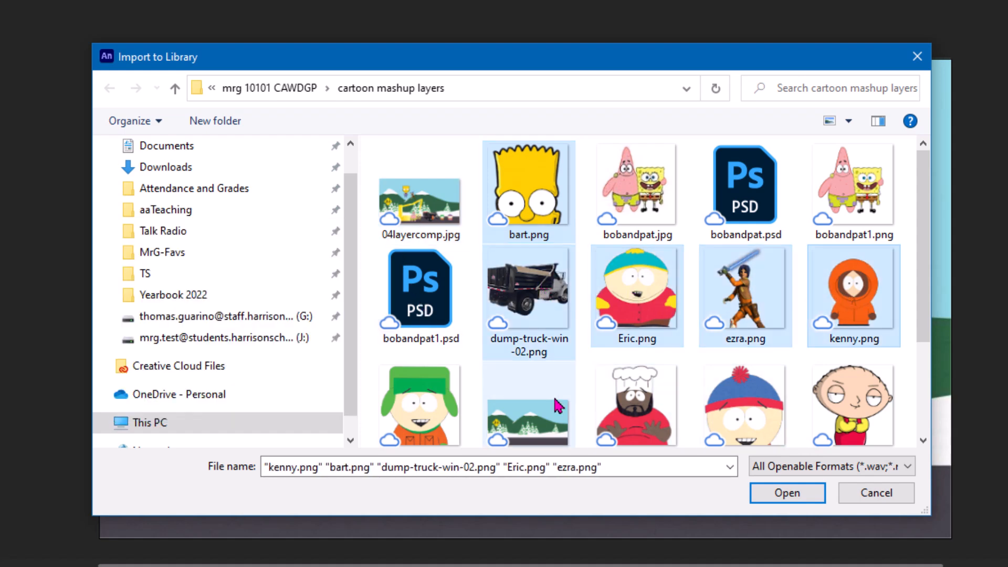
{"action": "left_click", "coordinate": [420, 407], "text": "ctrl"}
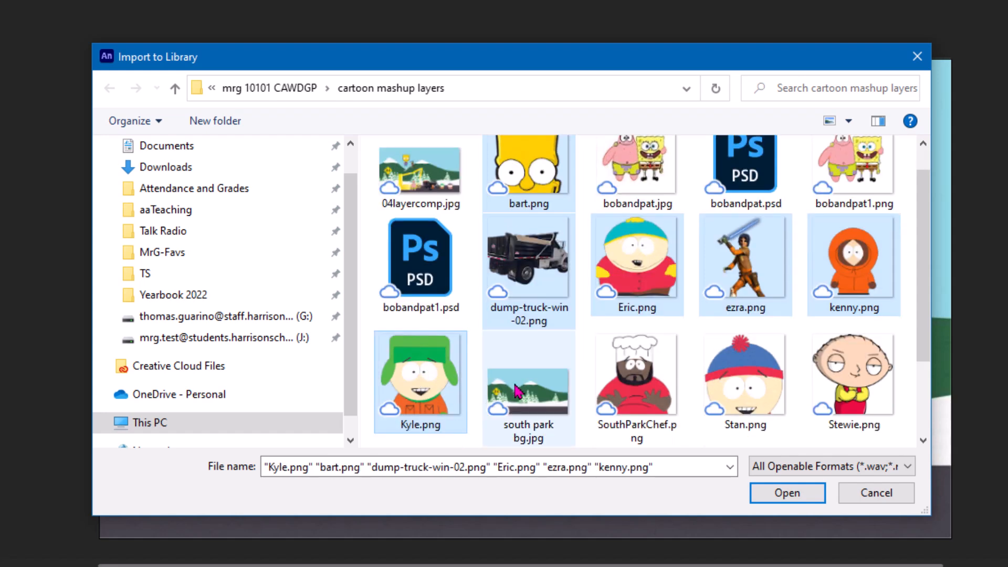
{"action": "left_click", "coordinate": [649, 386], "text": "ctrl"}
{"action": "left_click", "coordinate": [780, 374], "text": "ctrl"}
{"action": "left_click", "coordinate": [885, 374], "text": "ctrl"}
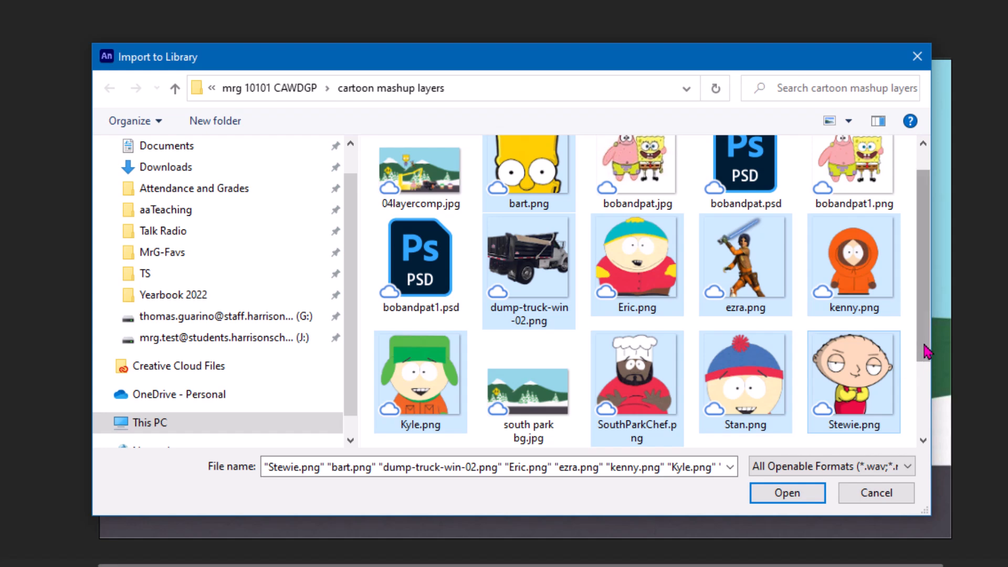
{"action": "scroll", "coordinate": [927, 352], "scroll_direction": "down", "scroll_amount": 3}
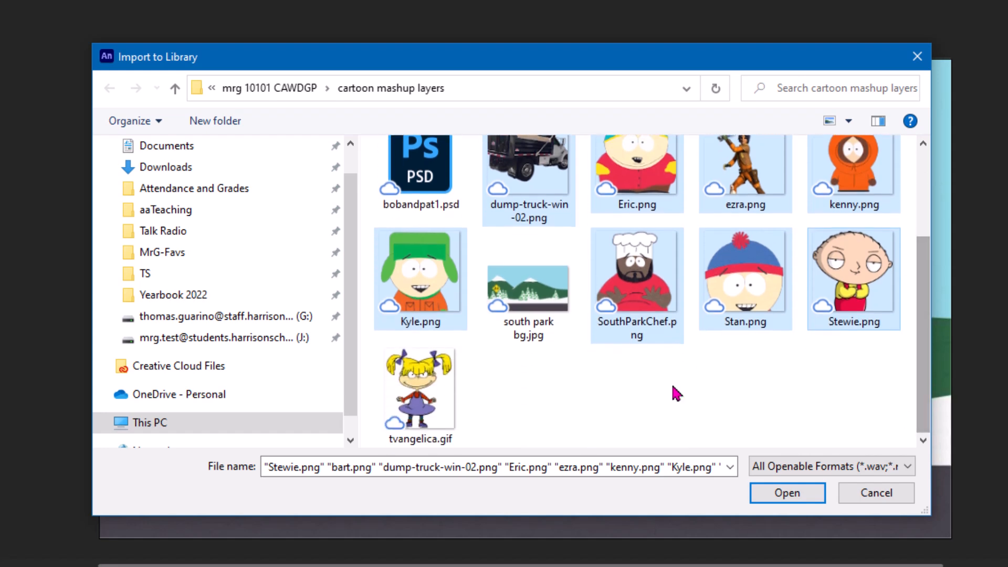
{"action": "left_click", "coordinate": [418, 378], "text": "ctrl"}
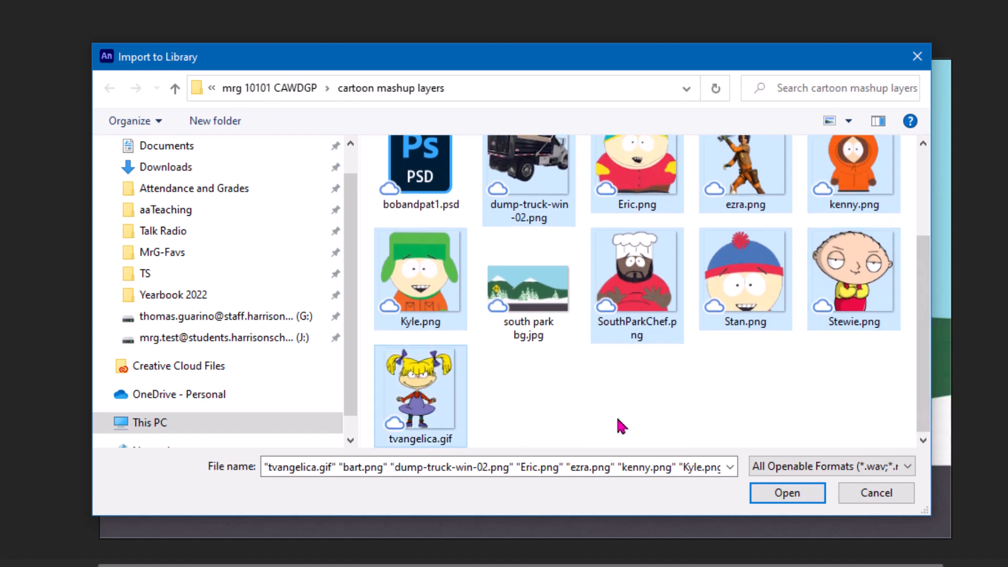
{"action": "left_click", "coordinate": [787, 502]}
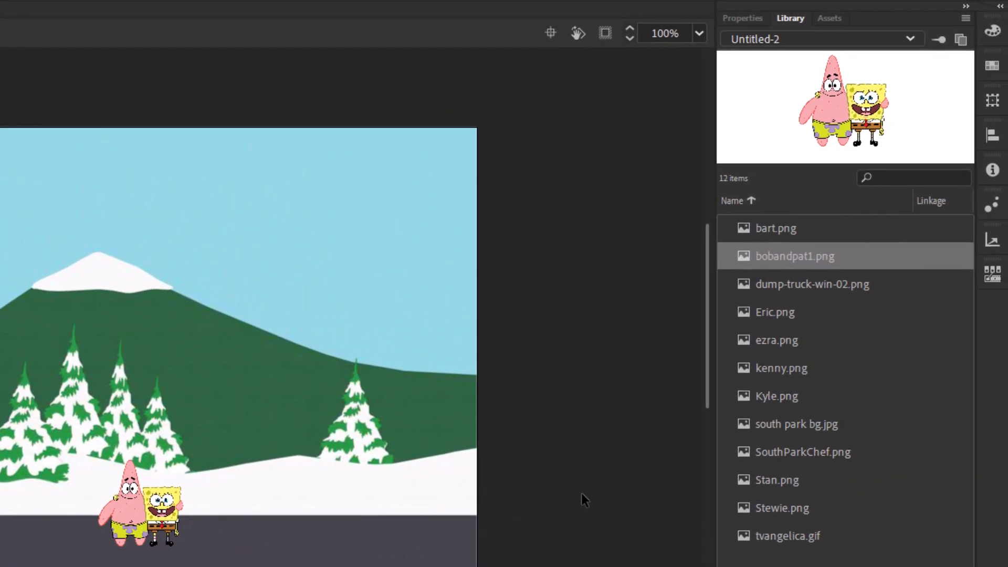
Step: Preview each newly imported image in the library one by one
{"action": "left_click", "coordinate": [763, 286]}
{"action": "left_click", "coordinate": [767, 321]}
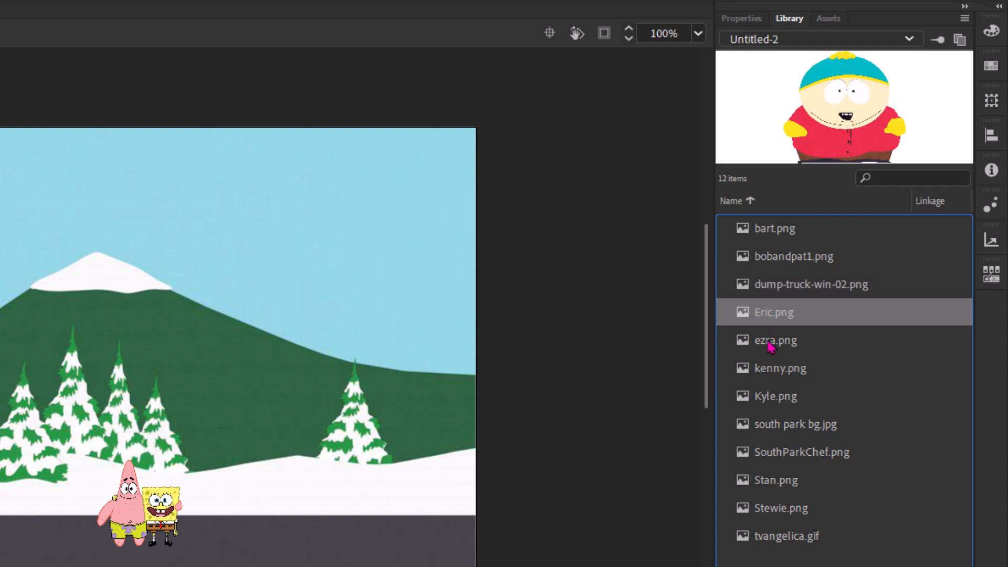
{"action": "left_click", "coordinate": [770, 348]}
{"action": "left_click", "coordinate": [774, 377]}
{"action": "left_click", "coordinate": [775, 399]}
{"action": "left_click", "coordinate": [777, 428]}
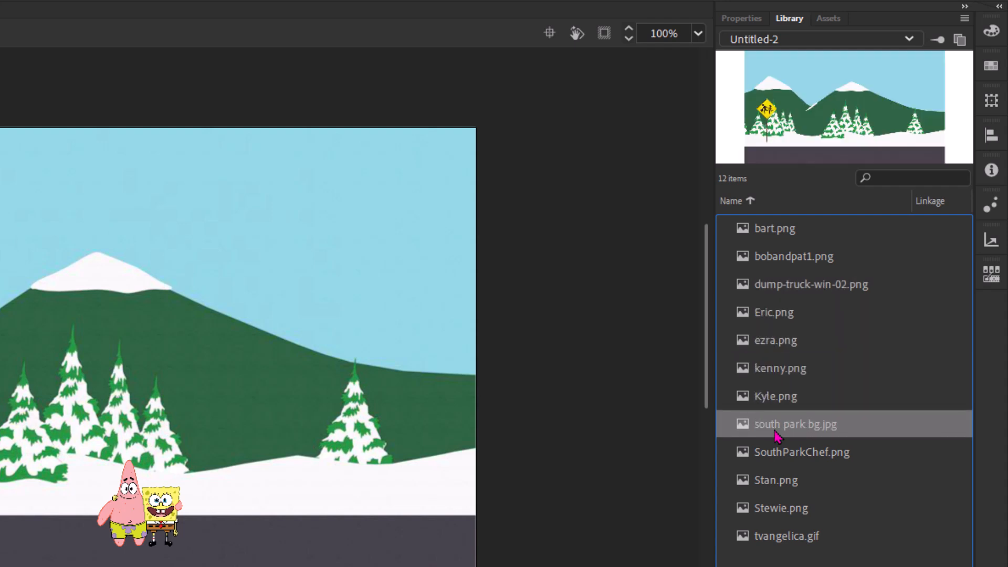
{"action": "left_click", "coordinate": [781, 455]}
{"action": "left_click", "coordinate": [783, 482]}
{"action": "left_click", "coordinate": [788, 509]}
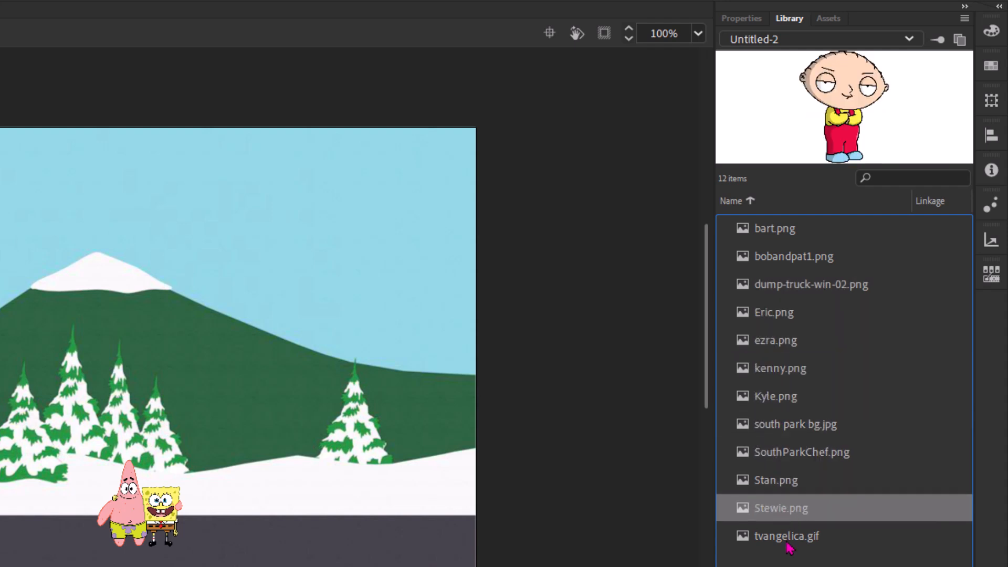
{"action": "left_click", "coordinate": [790, 543]}
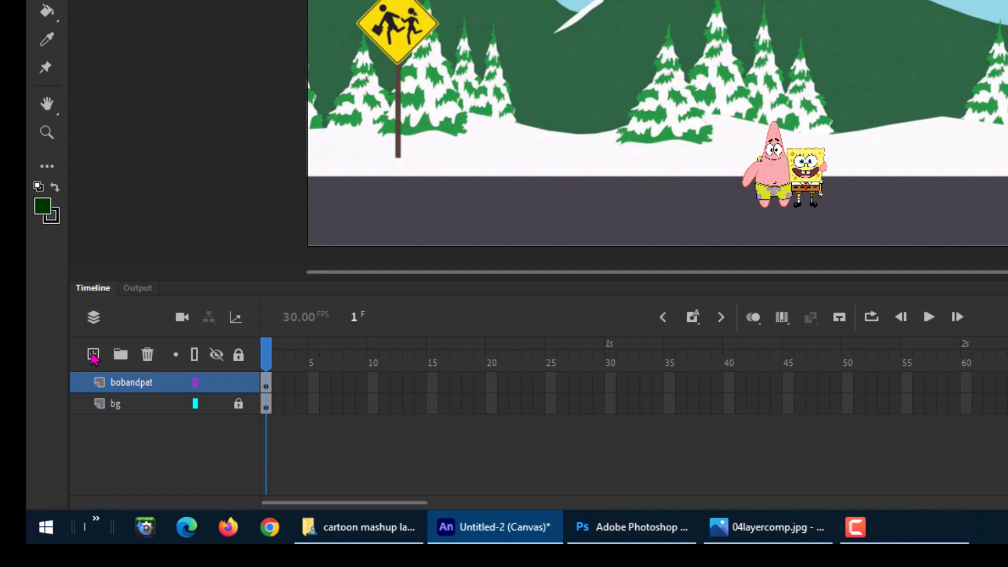
Step: Add five new empty layers above the bobandpat layer
{"action": "left_click", "coordinate": [92, 355]}
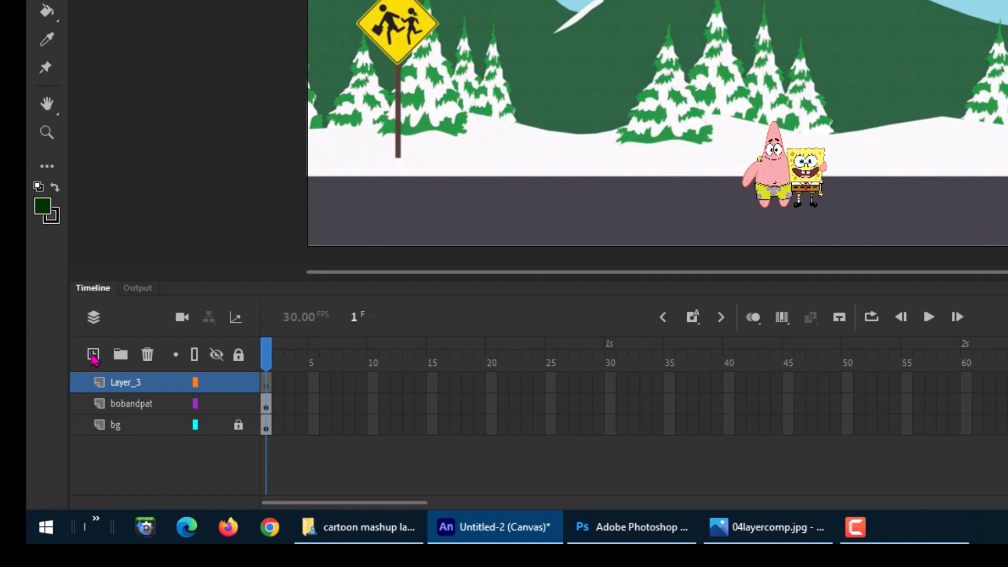
{"action": "left_click", "coordinate": [93, 356]}
{"action": "left_click", "coordinate": [92, 356]}
{"action": "left_click", "coordinate": [93, 356]}
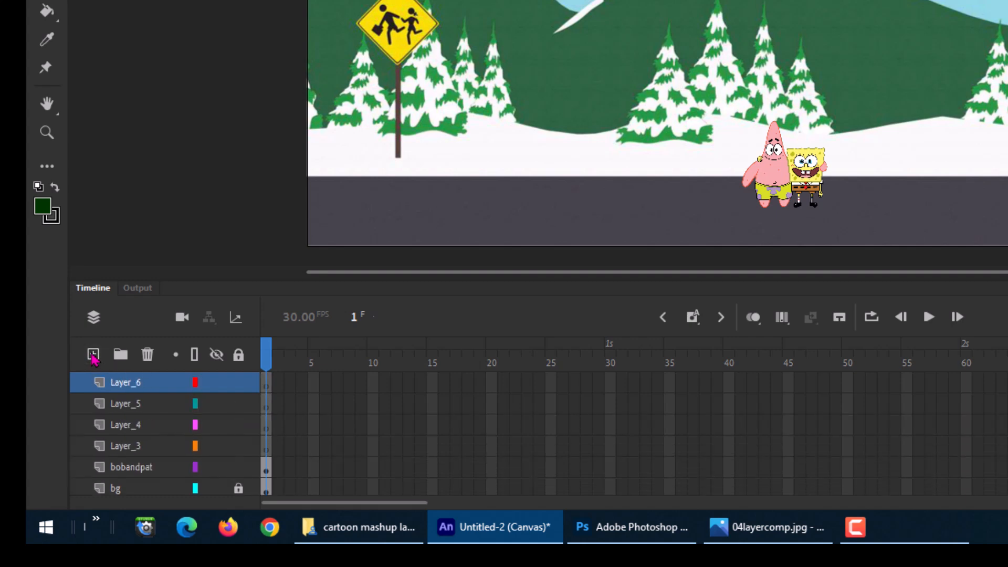
{"action": "left_click", "coordinate": [93, 356]}
{"action": "left_click_drag", "start_coordinate": [620, 280], "coordinate": [730, 203]}
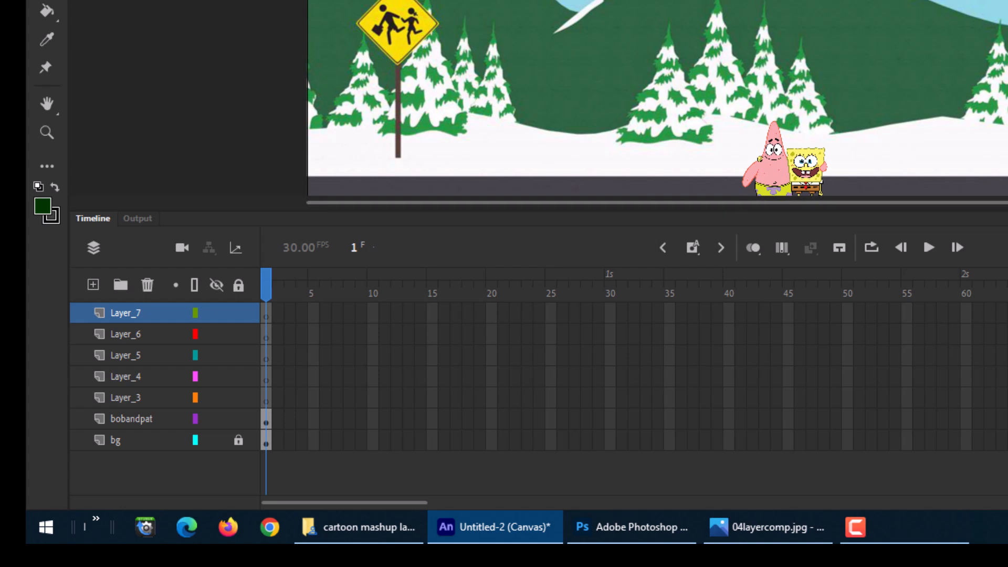
{"action": "scroll", "coordinate": [657, 98], "scroll_direction": "up", "scroll_amount": 2}
{"action": "scroll", "coordinate": [657, 99], "scroll_direction": "down", "scroll_amount": 5}
{"action": "scroll", "coordinate": [657, 98], "scroll_direction": "up", "scroll_amount": 1}
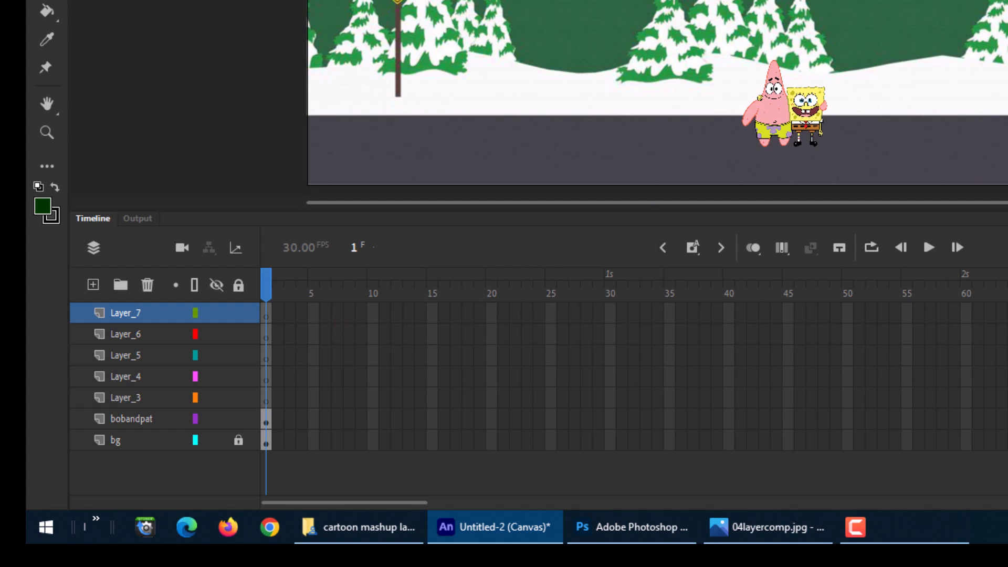
Step: Rename Layer_3 as truck
{"action": "double_click", "coordinate": [129, 399]}
{"action": "type", "text": "truck"}
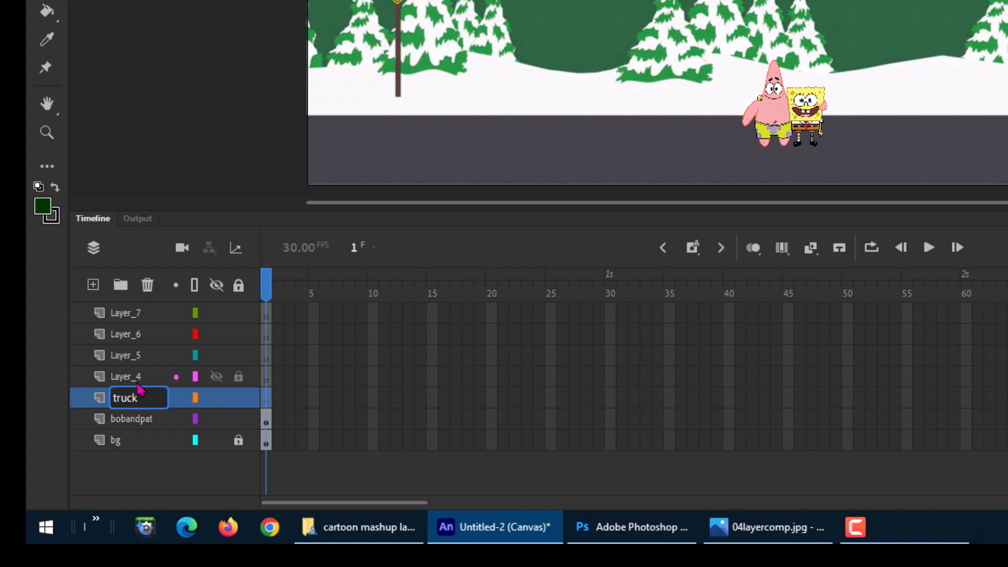
{"action": "key", "text": "Return"}
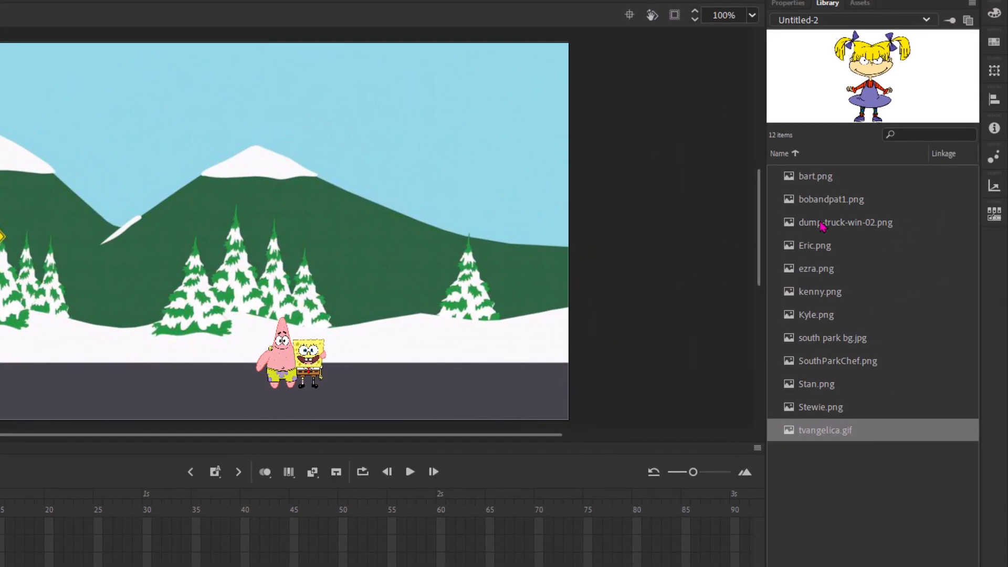
Step: Place dump-truck-win-02.png on the truck layer, scale it down and position it on the road right of Bob and Pat
{"action": "left_click_drag", "start_coordinate": [828, 222], "coordinate": [322, 258]}
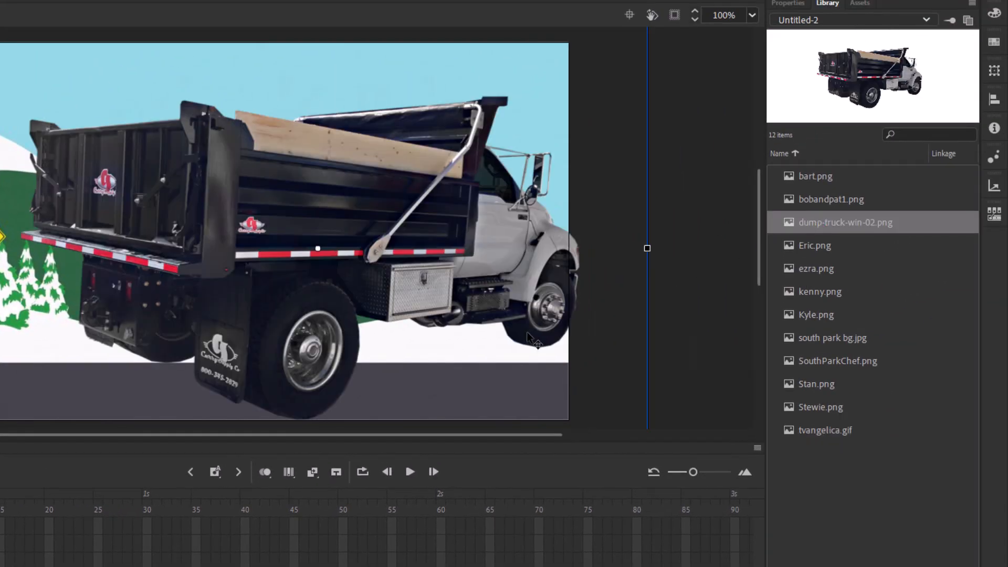
{"action": "scroll", "coordinate": [696, 273], "scroll_direction": "up", "scroll_amount": 5}
{"action": "scroll", "coordinate": [696, 277], "scroll_direction": "down", "scroll_amount": 3}
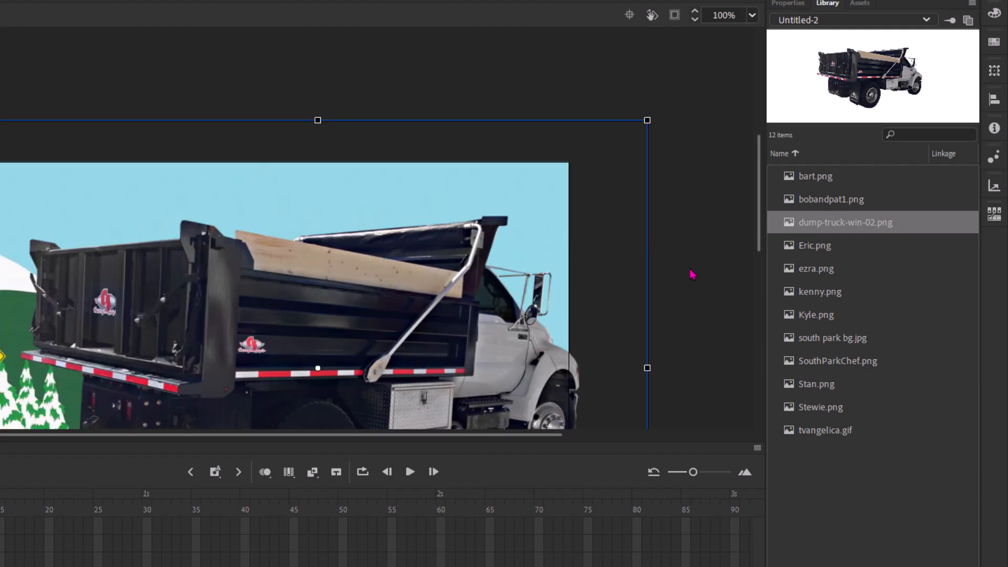
{"action": "left_click_drag", "start_coordinate": [648, 121], "coordinate": [350, 344]}
{"action": "scroll", "coordinate": [683, 251], "scroll_direction": "down", "scroll_amount": 5}
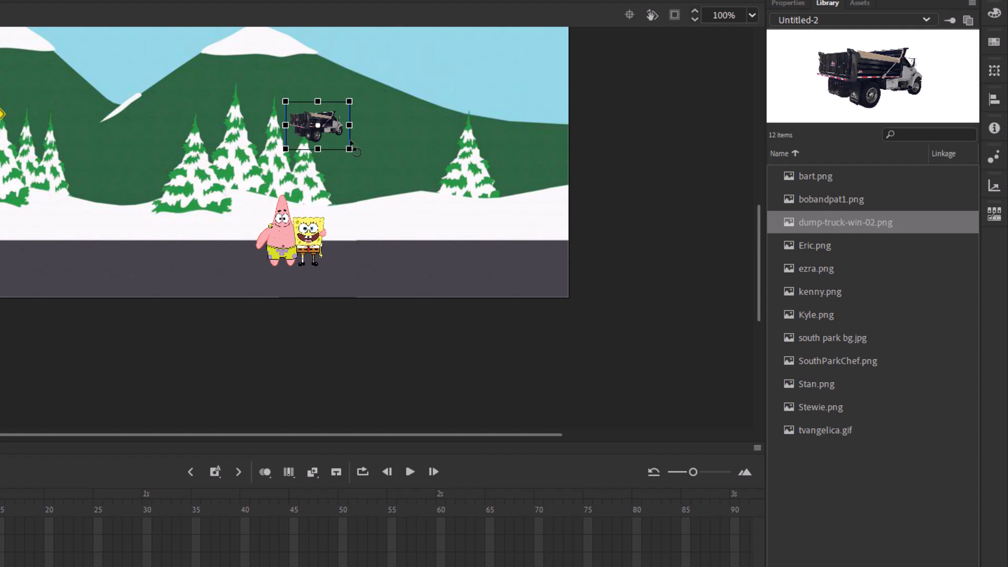
{"action": "left_click_drag", "start_coordinate": [329, 132], "coordinate": [465, 180]}
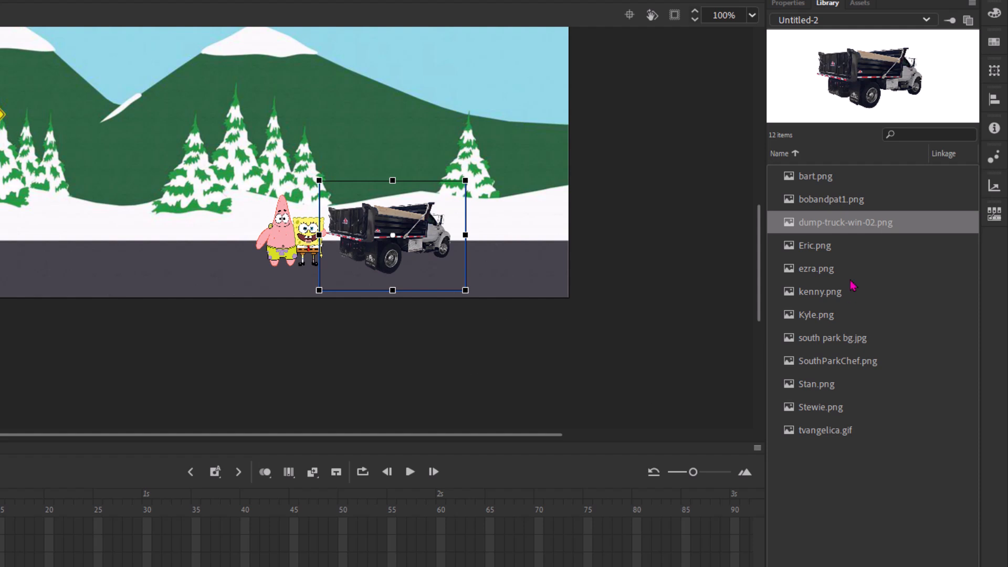
{"action": "left_click", "coordinate": [815, 245]}
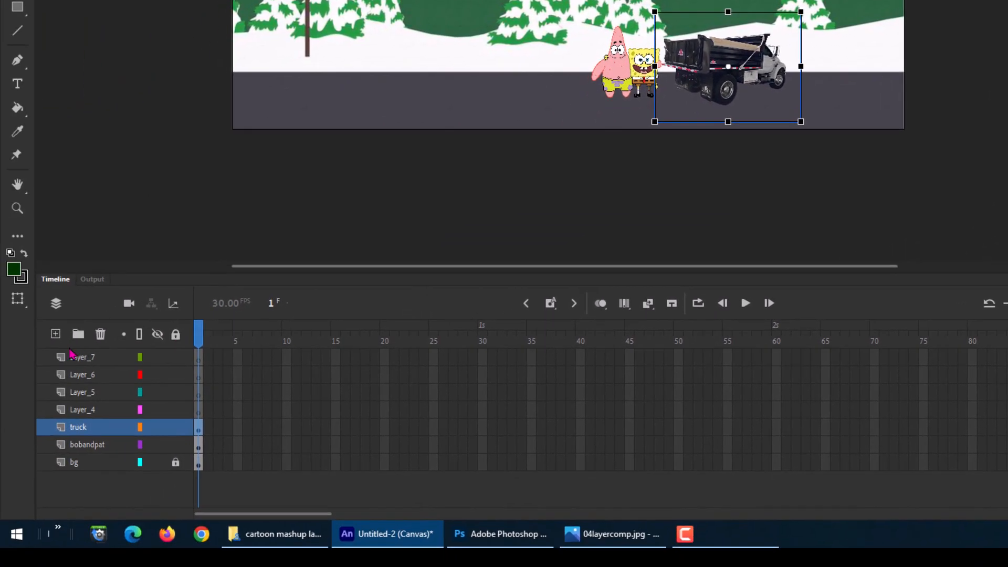
Step: Rename Layer_4 as eric
{"action": "double_click", "coordinate": [87, 410]}
{"action": "type", "text": "e"}
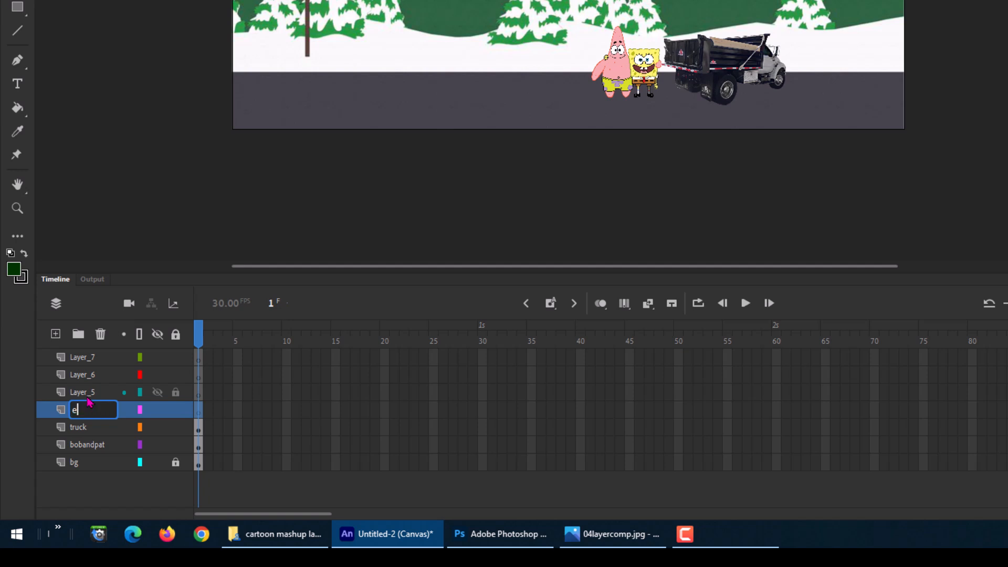
{"action": "type", "text": "ric"}
{"action": "key", "text": "Return"}
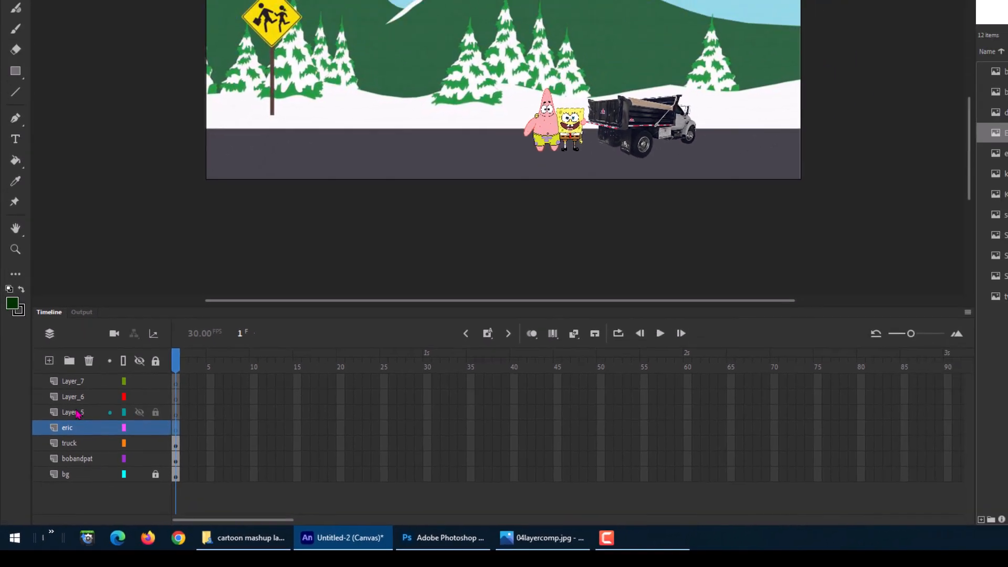
Step: Place Eric.png on the eric layer, scale it to 25%, then shrink it further onto the road at the left
{"action": "left_click_drag", "start_coordinate": [948, 169], "coordinate": [541, 261]}
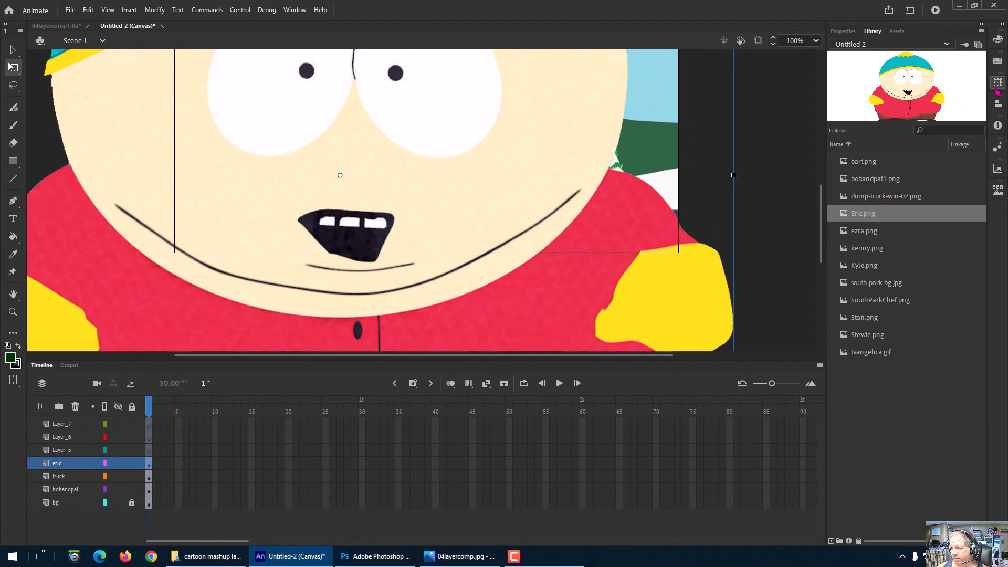
{"action": "left_click", "coordinate": [998, 83]}
{"action": "left_click", "coordinate": [907, 87]}
{"action": "type", "text": "25"}
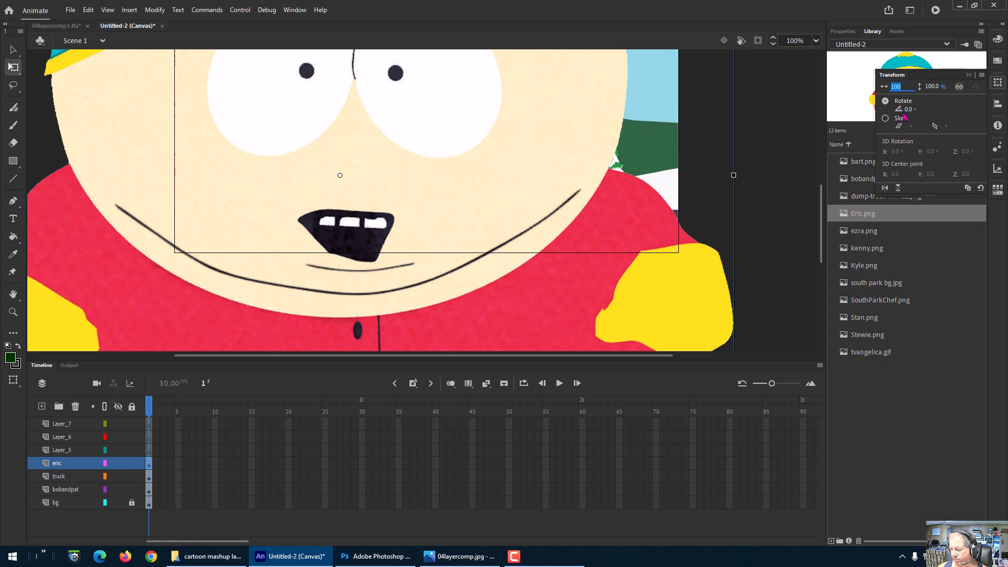
{"action": "key", "text": "Return"}
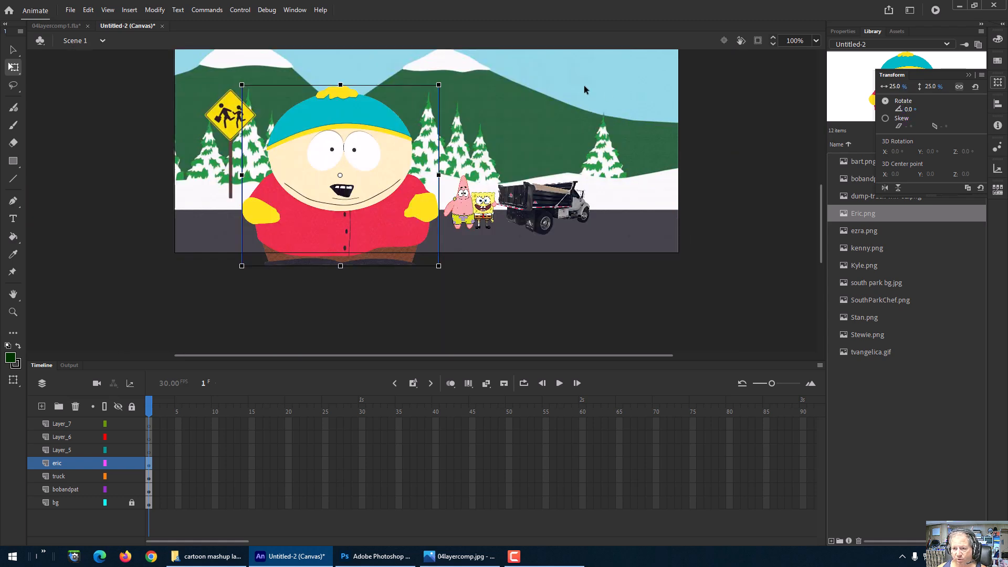
{"action": "left_click_drag", "start_coordinate": [438, 85], "coordinate": [280, 227]}
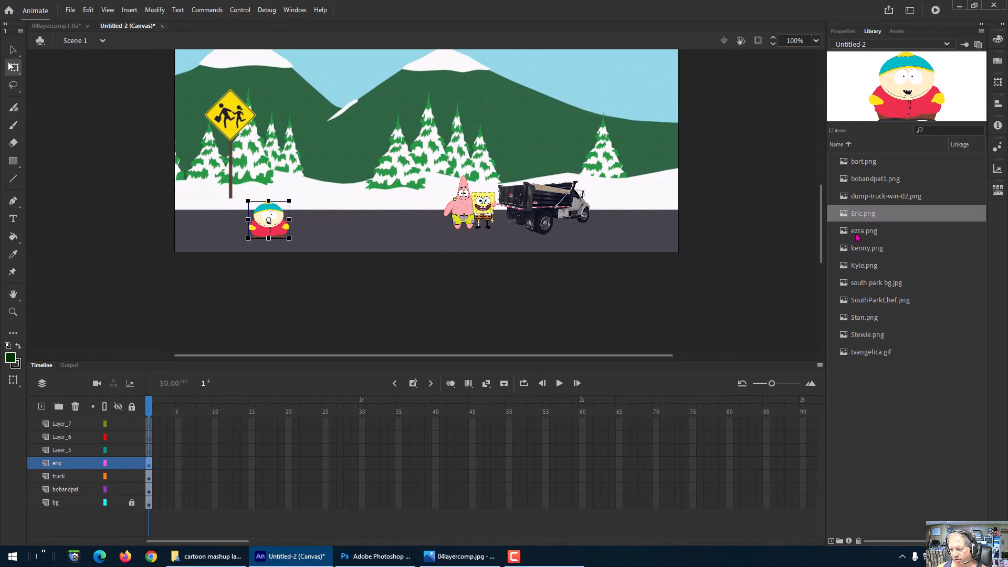
Step: Place ezra.png on the stage and scale it down so it stands among the trees
{"action": "left_click", "coordinate": [856, 236]}
{"action": "left_click_drag", "start_coordinate": [857, 236], "coordinate": [373, 142]}
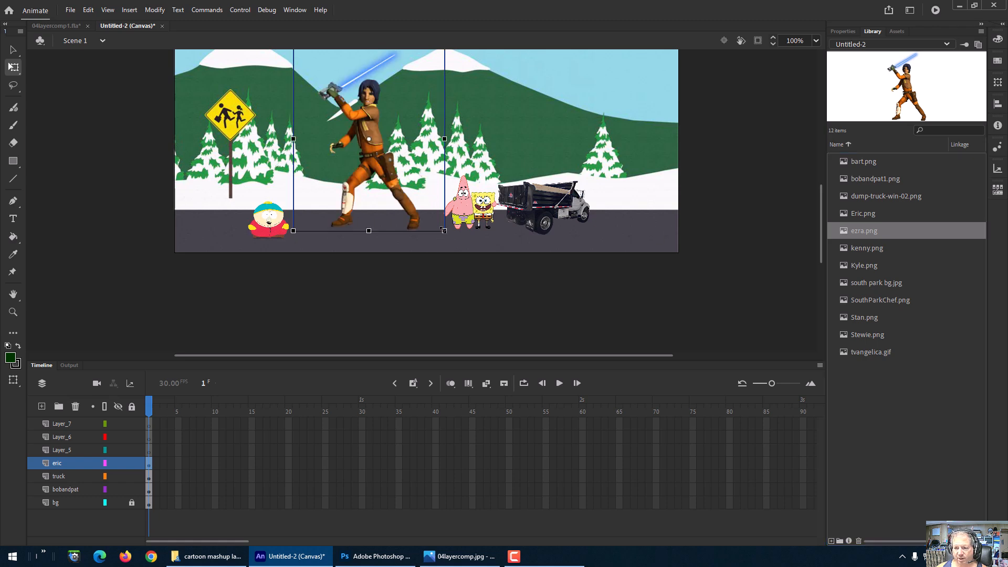
{"action": "left_click_drag", "start_coordinate": [444, 230], "coordinate": [385, 159]}
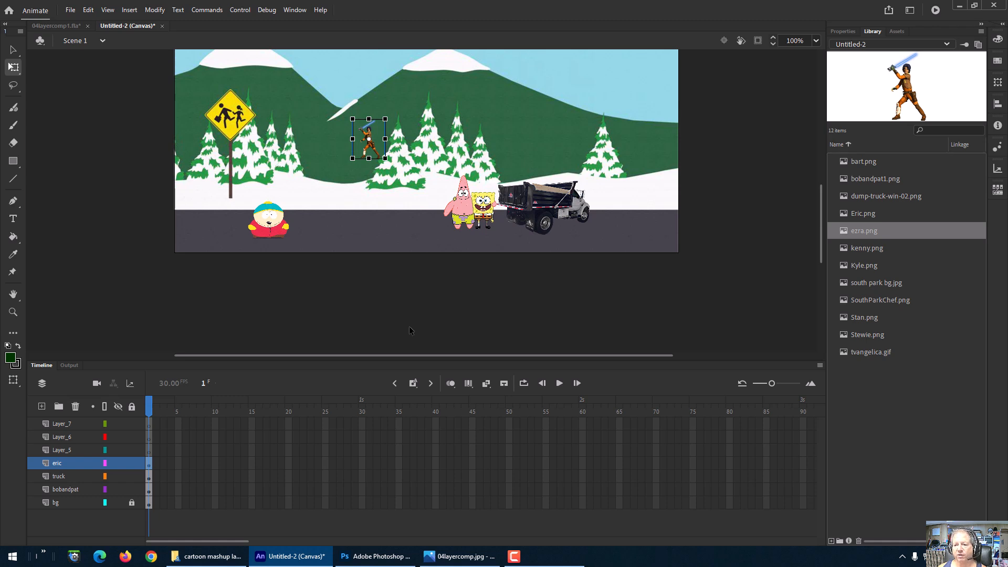
Step: Rename Layer_5 as ezra
{"action": "double_click", "coordinate": [58, 452]}
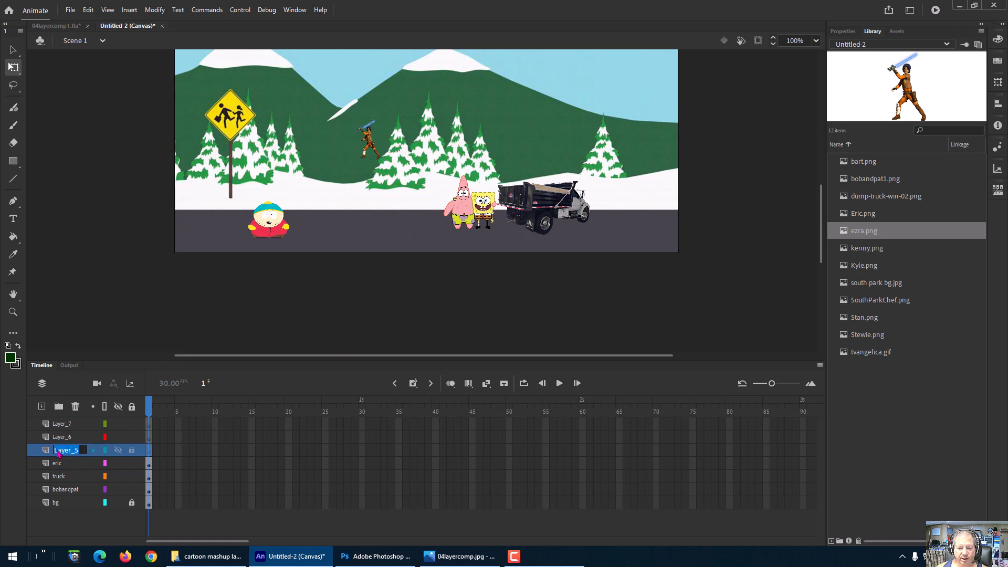
{"action": "type", "text": "ezra"}
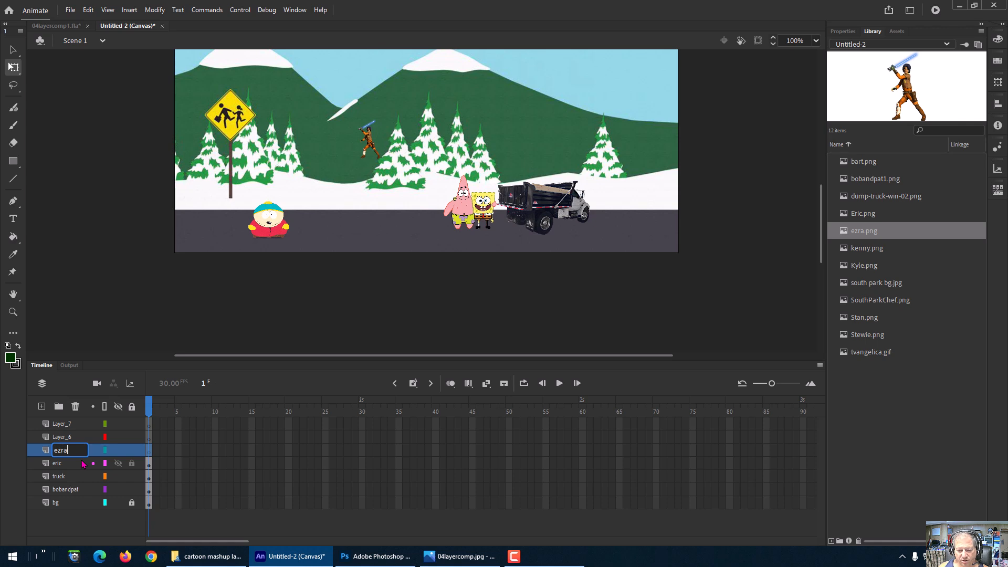
{"action": "key", "text": "Return"}
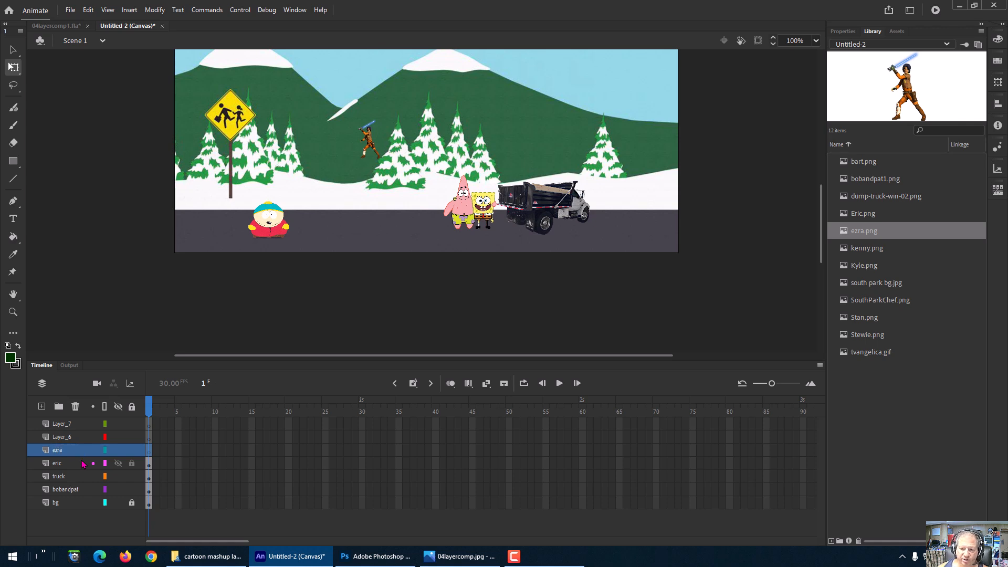
Step: Enlarge the Ezra image slightly among the trees
{"action": "left_click", "coordinate": [374, 138]}
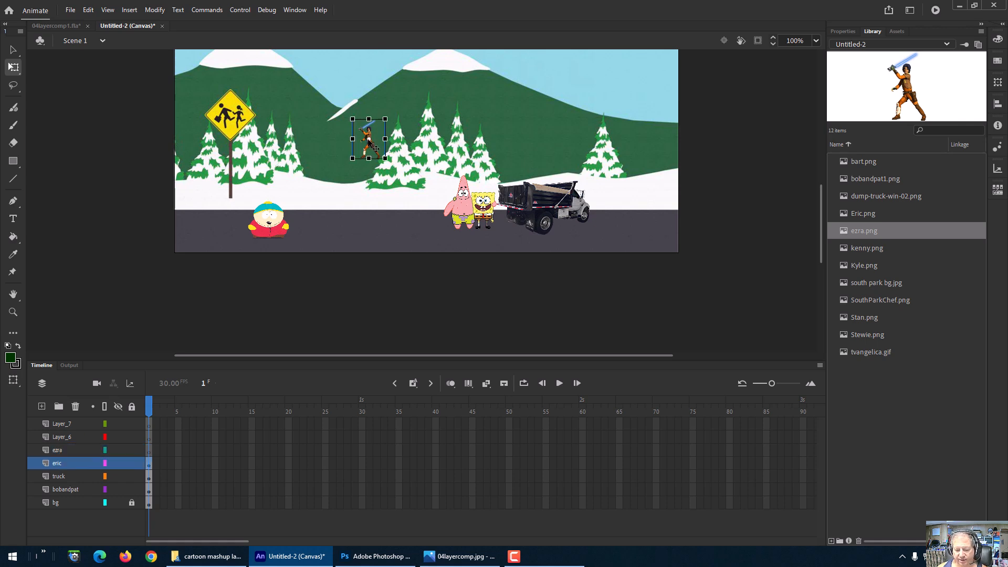
{"action": "left_click_drag", "start_coordinate": [388, 158], "coordinate": [407, 173]}
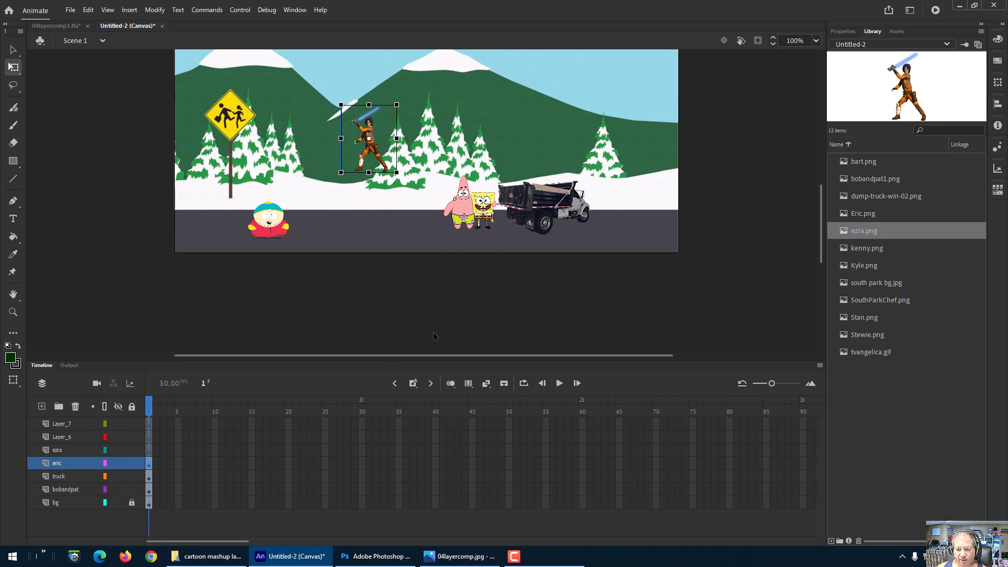
Step: Move the Ezra image from the eric layer onto the ezra layer using cut and Paste in Place
{"action": "left_click", "coordinate": [59, 476]}
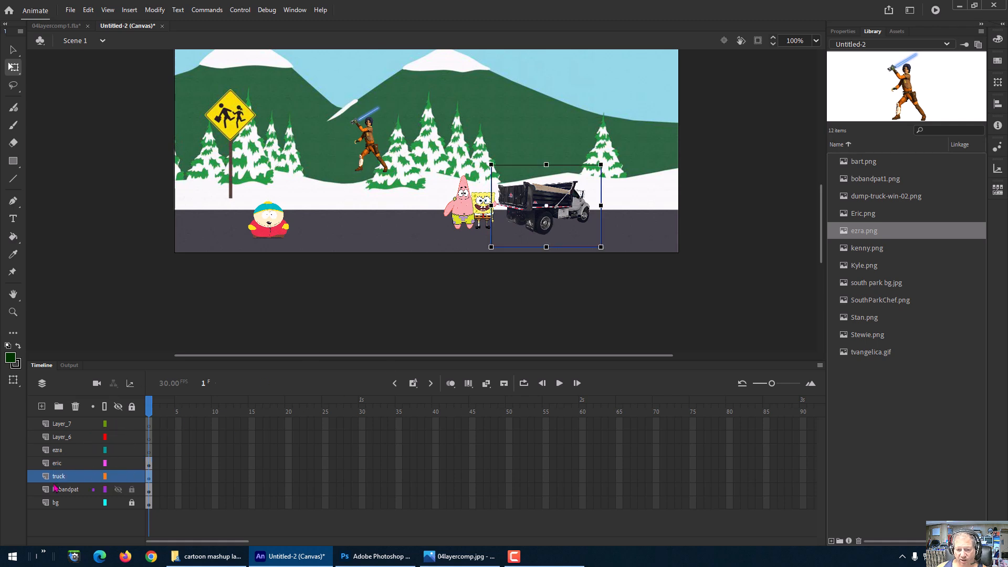
{"action": "left_click", "coordinate": [274, 231]}
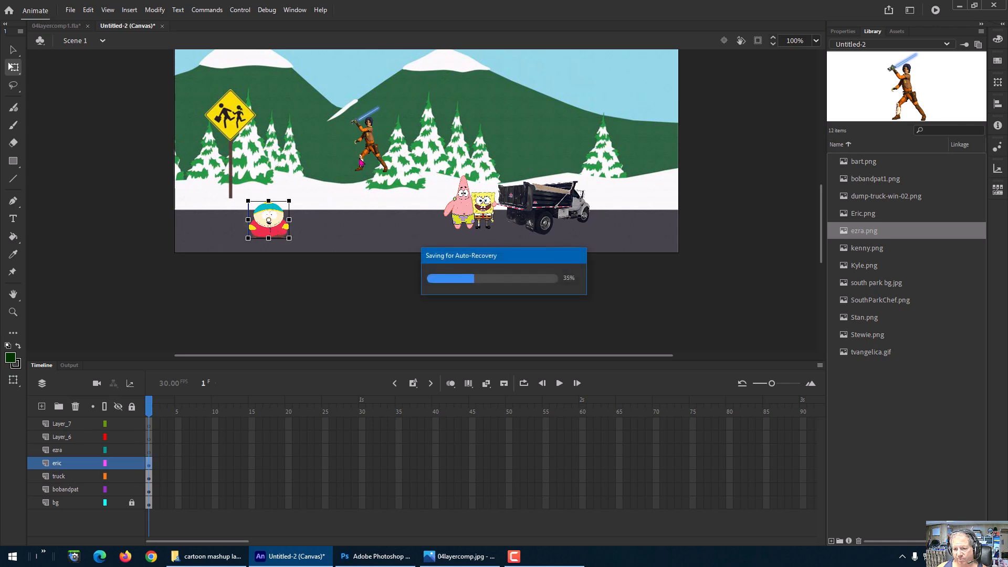
{"action": "left_click", "coordinate": [374, 154]}
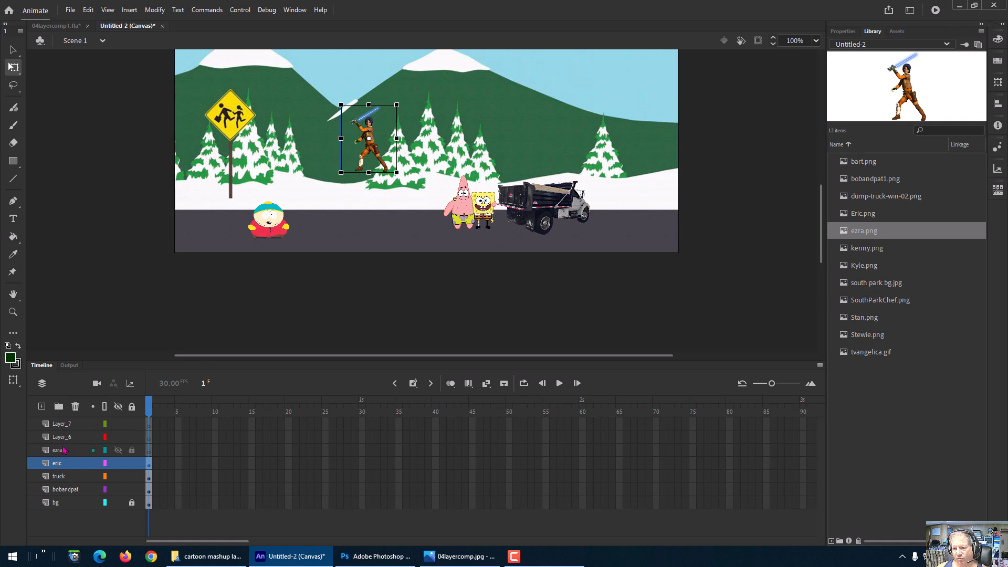
{"action": "right_click", "coordinate": [376, 150]}
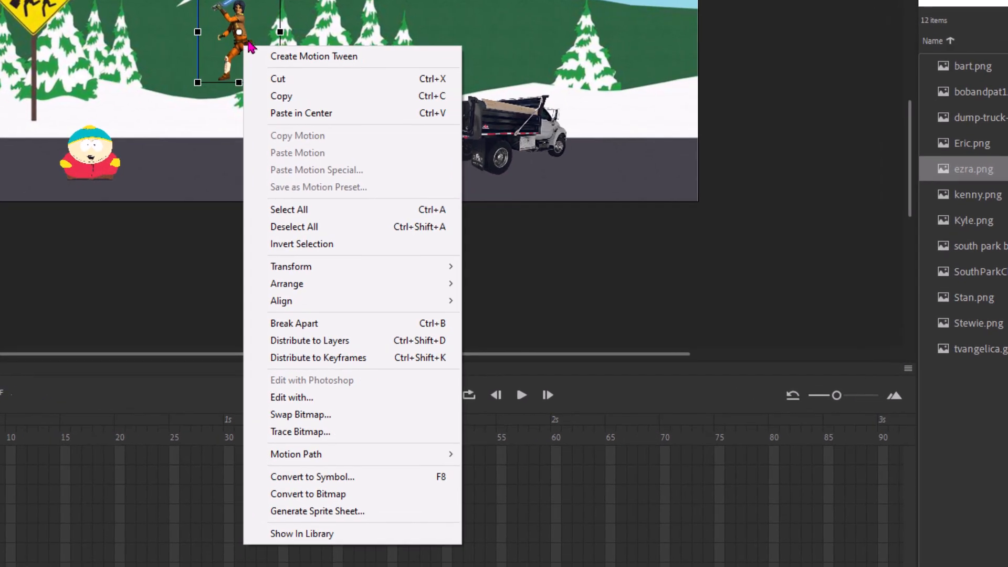
{"action": "left_click", "coordinate": [279, 81]}
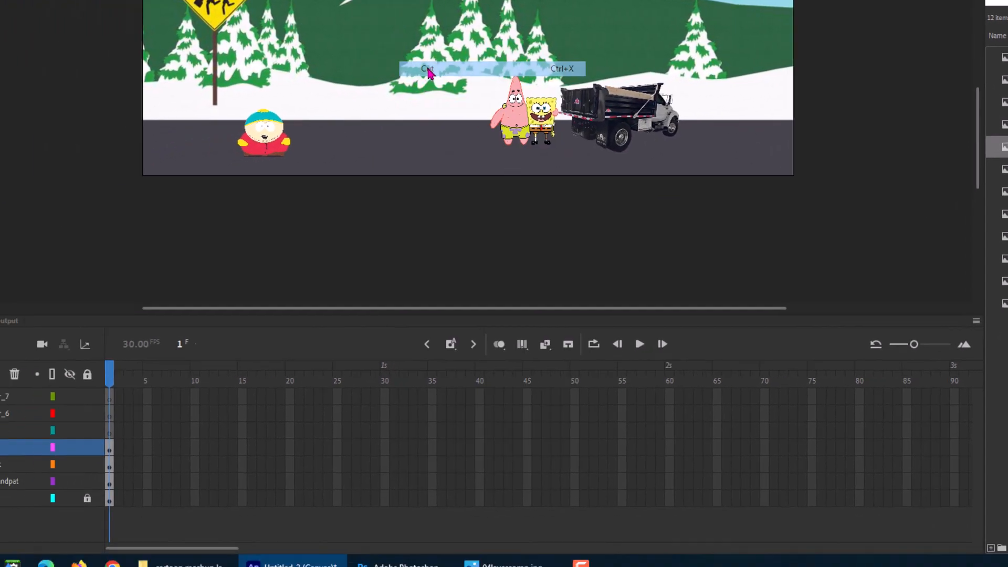
{"action": "left_click", "coordinate": [75, 408]}
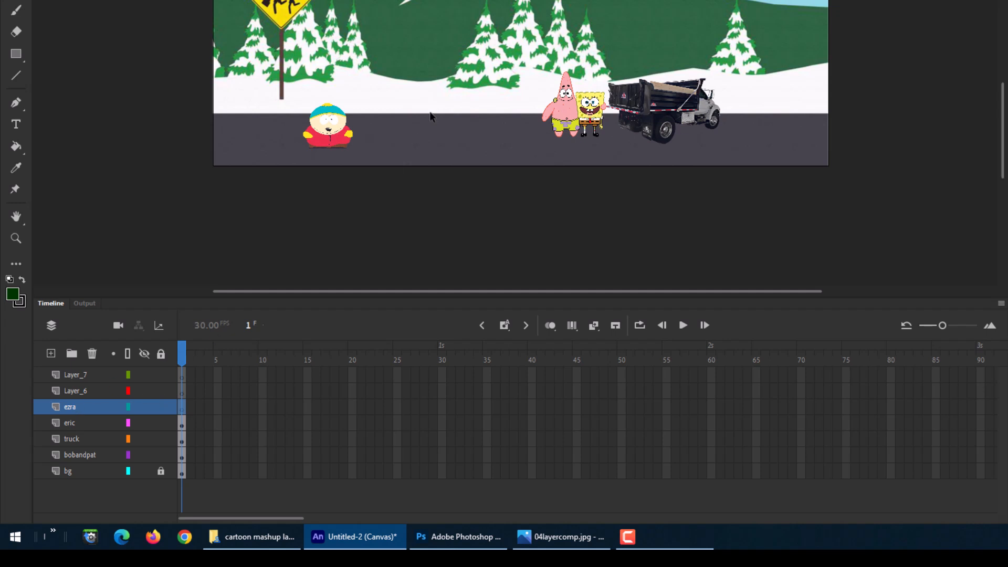
{"action": "right_click", "coordinate": [450, 14]}
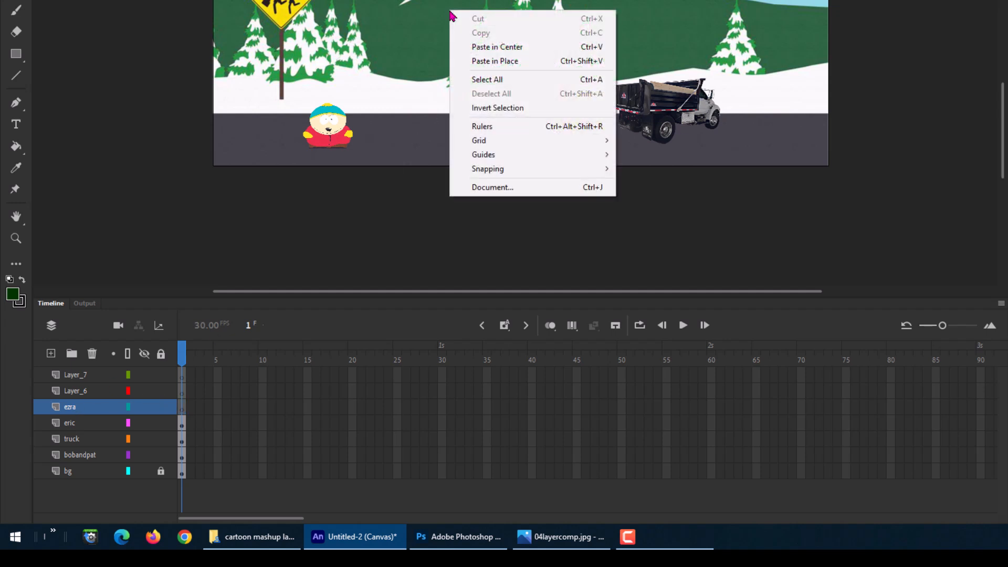
{"action": "left_click", "coordinate": [499, 62]}
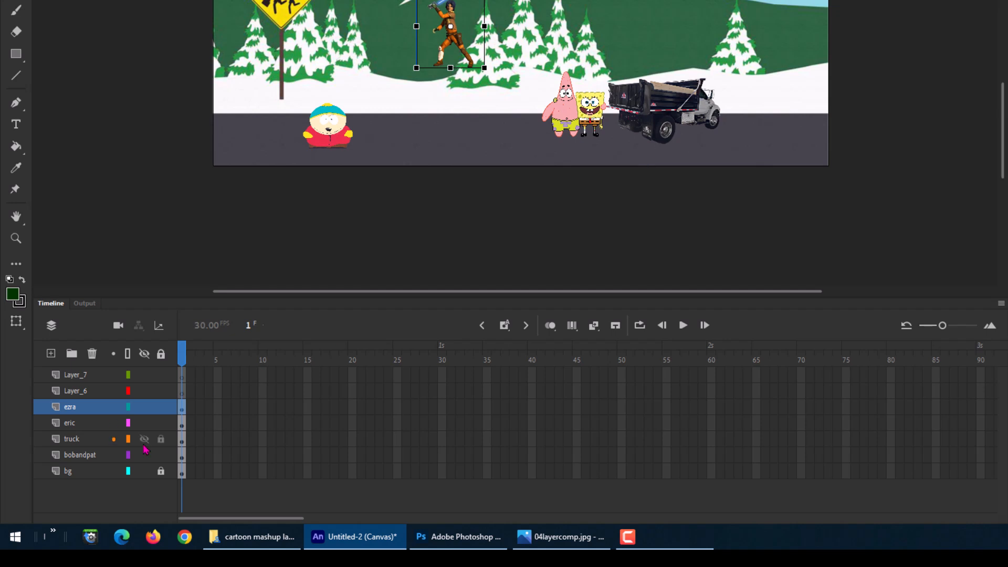
Step: Rename Layer_6 as kenny
{"action": "double_click", "coordinate": [84, 397]}
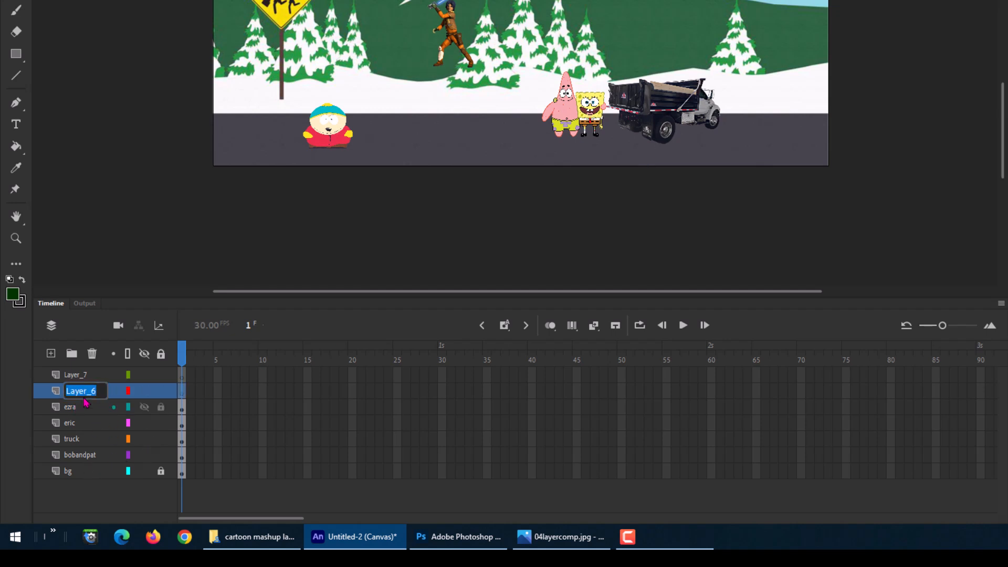
{"action": "type", "text": "kenny"}
{"action": "key", "text": "Return"}
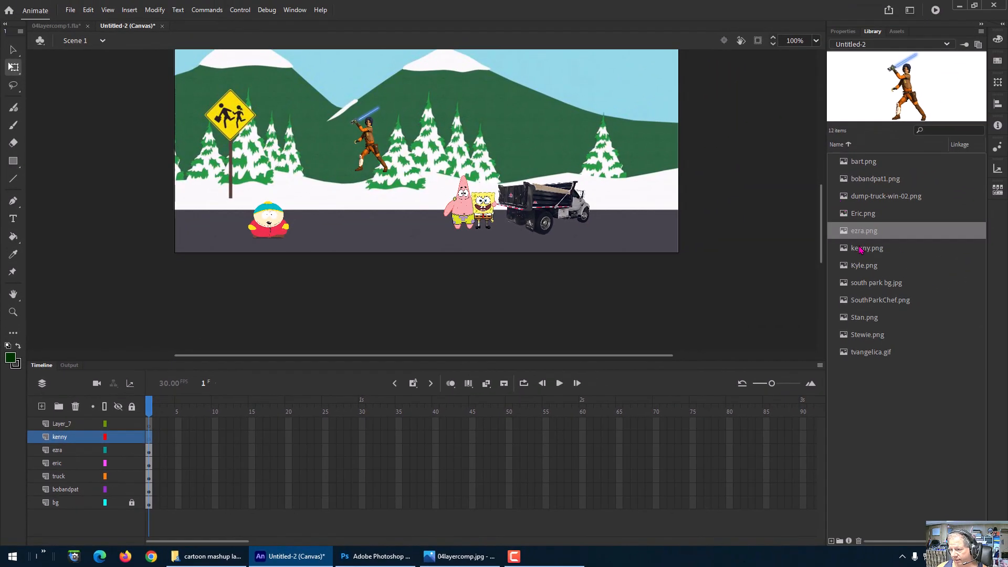
Step: Place kenny.png on the kenny layer, scale it to 25%, then shrink it further onto the road between Eric and Patrick
{"action": "left_click_drag", "start_coordinate": [861, 250], "coordinate": [368, 192]}
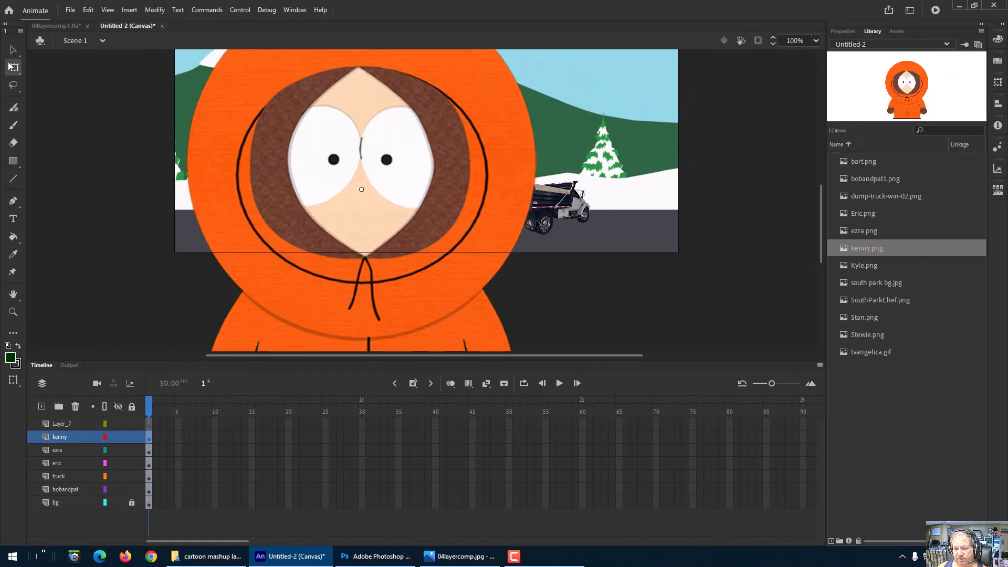
{"action": "left_click", "coordinate": [998, 82]}
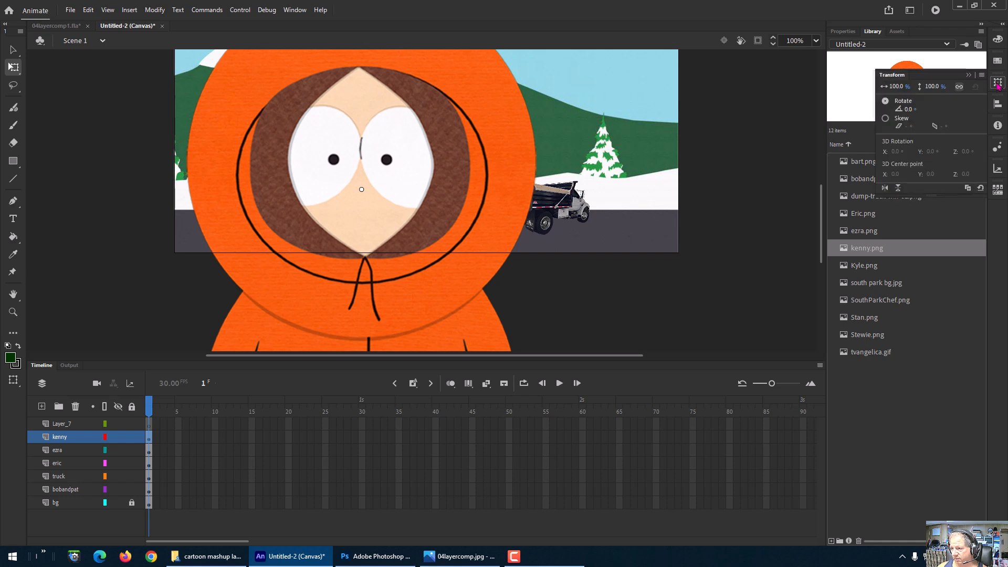
{"action": "left_click", "coordinate": [902, 86]}
{"action": "type", "text": "2"}
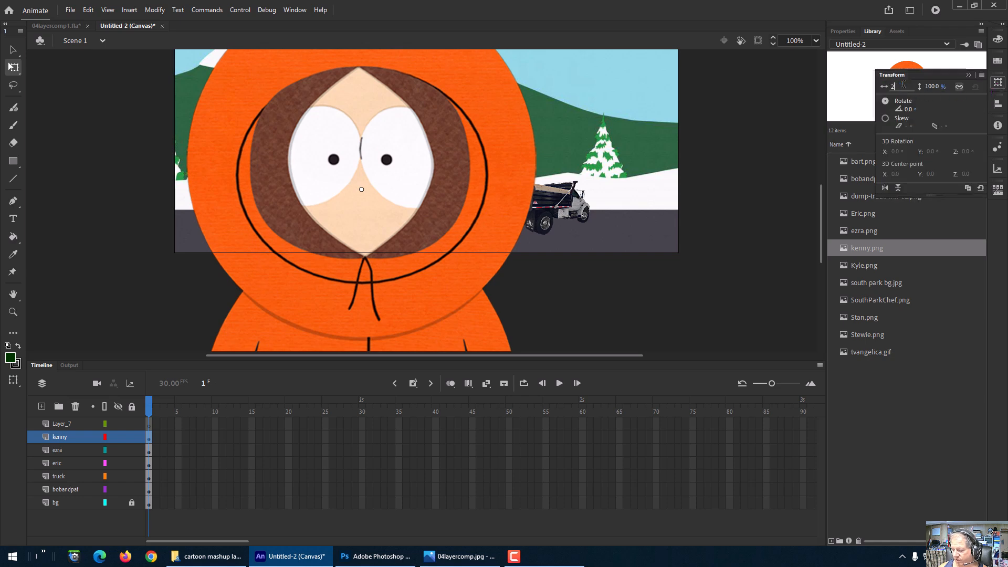
{"action": "type", "text": "5"}
{"action": "key", "text": "Return"}
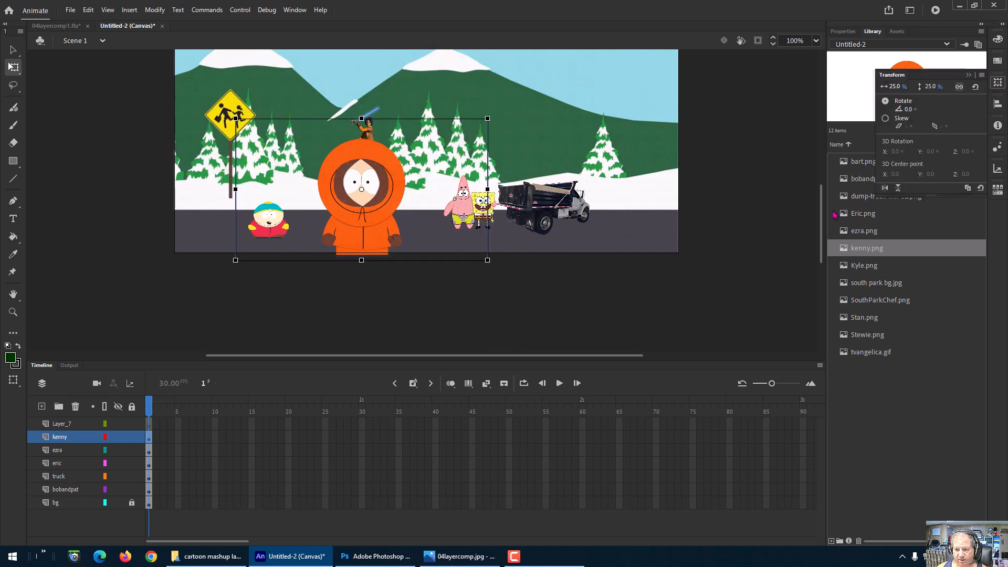
{"action": "left_click_drag", "start_coordinate": [487, 260], "coordinate": [367, 218]}
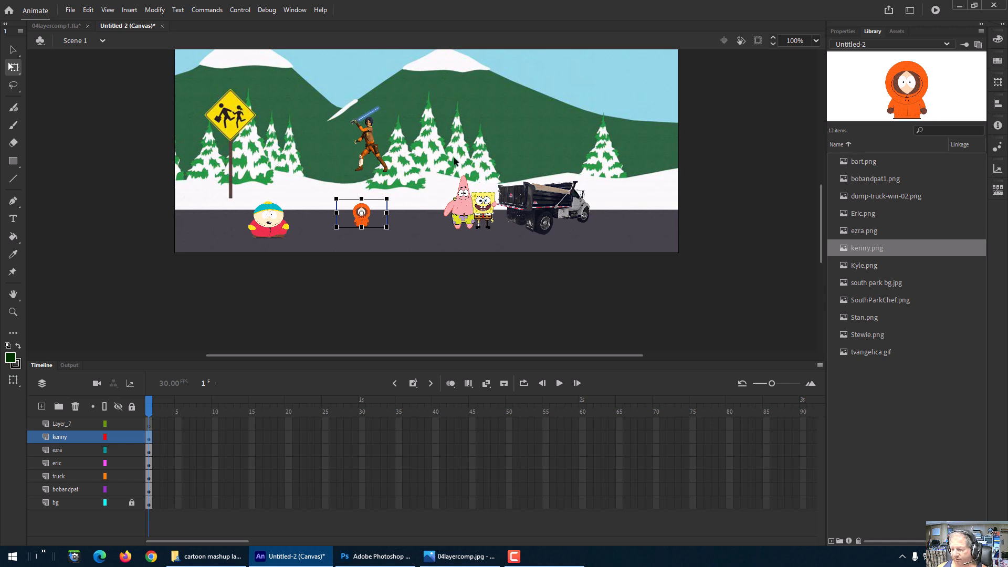
Step: Select Kyle.png in the library and rename Layer_7 as kyle
{"action": "left_click", "coordinate": [870, 267]}
{"action": "double_click", "coordinate": [73, 424]}
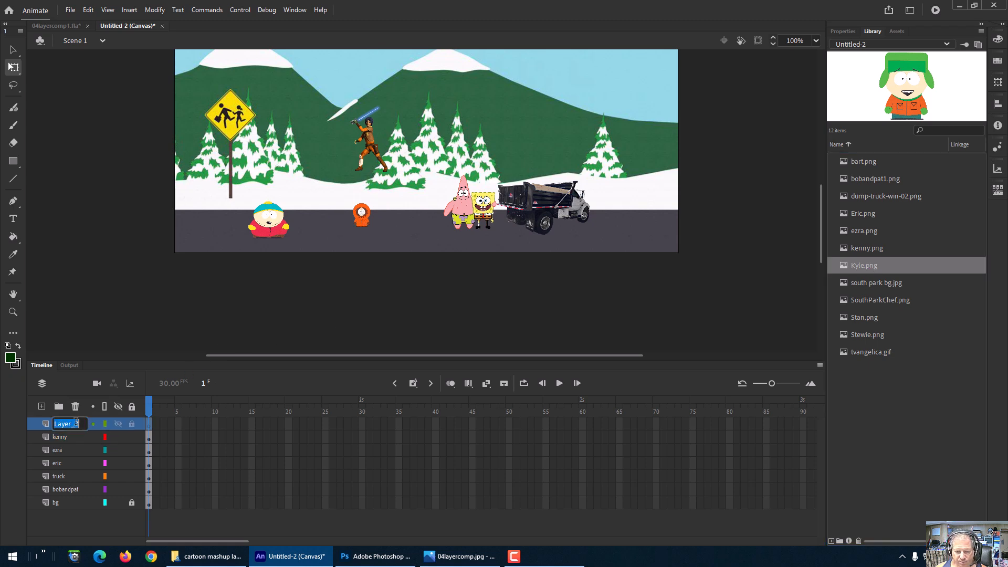
{"action": "type", "text": "k"}
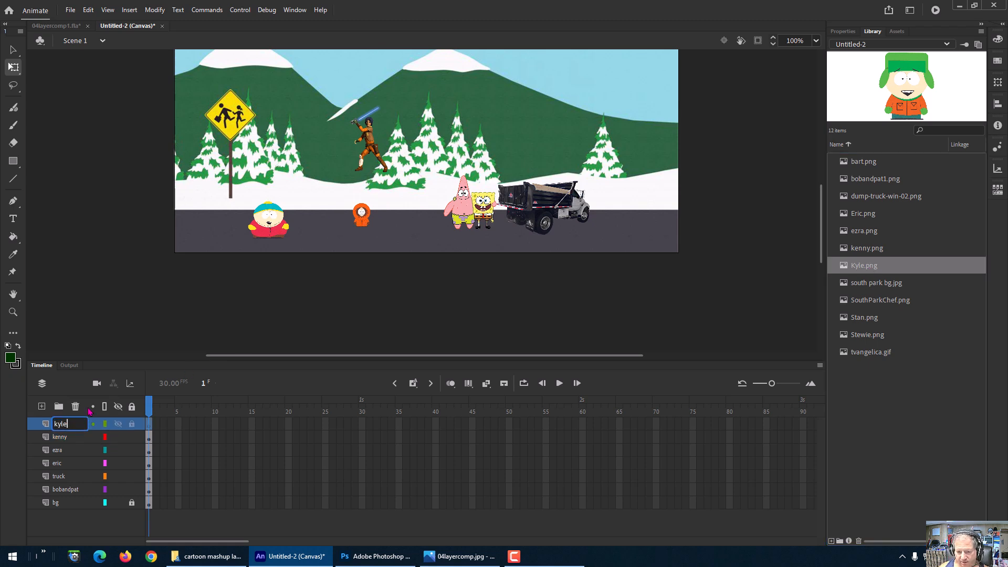
{"action": "type", "text": "yle"}
{"action": "key", "text": "Return"}
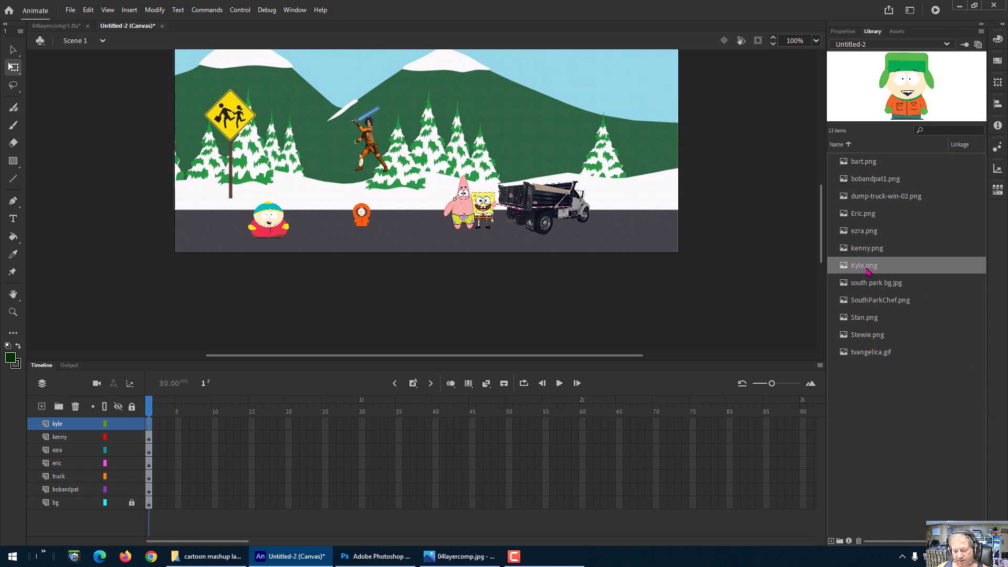
Step: Place Kyle.png on the kyle layer and scale it to 25%
{"action": "left_click_drag", "start_coordinate": [867, 268], "coordinate": [558, 129]}
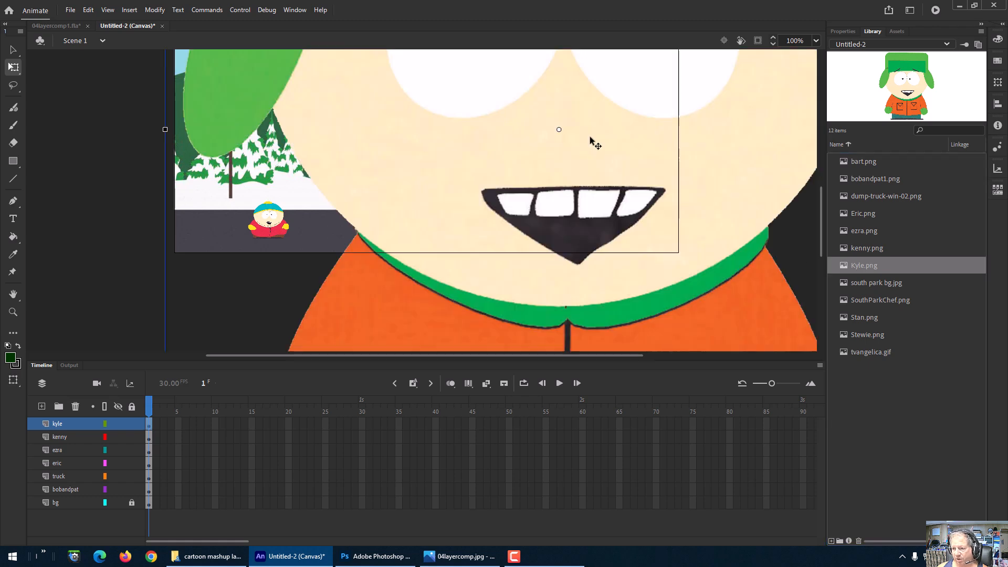
{"action": "left_click", "coordinate": [998, 83]}
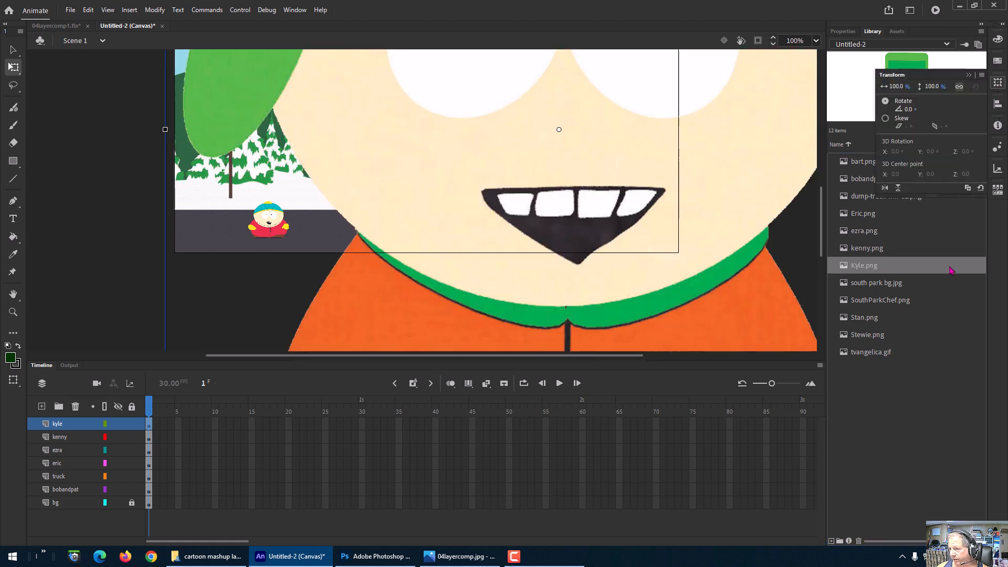
{"action": "left_click", "coordinate": [897, 86]}
{"action": "type", "text": "25"}
{"action": "key", "text": "Return"}
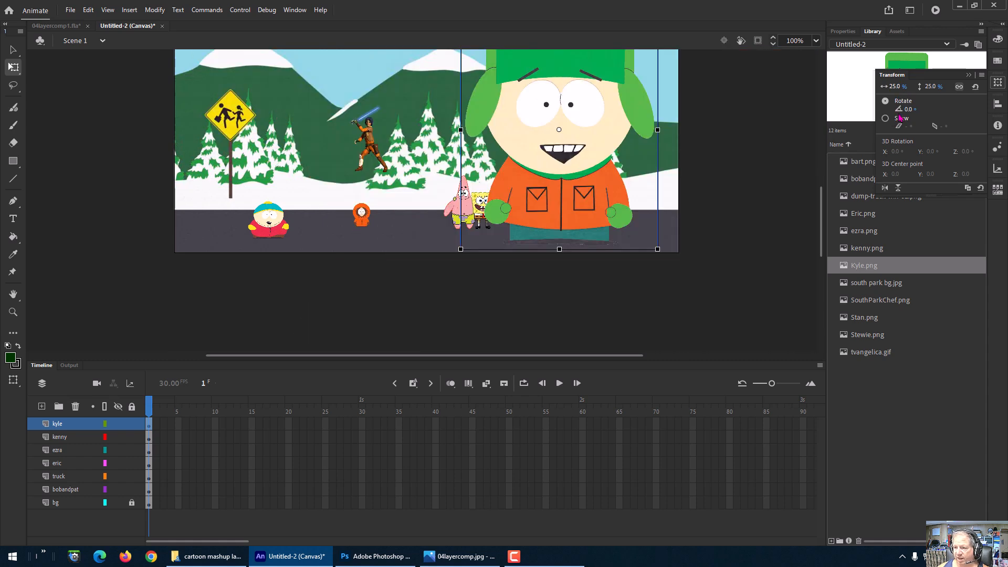
{"action": "scroll", "coordinate": [764, 207], "scroll_direction": "up", "scroll_amount": 3}
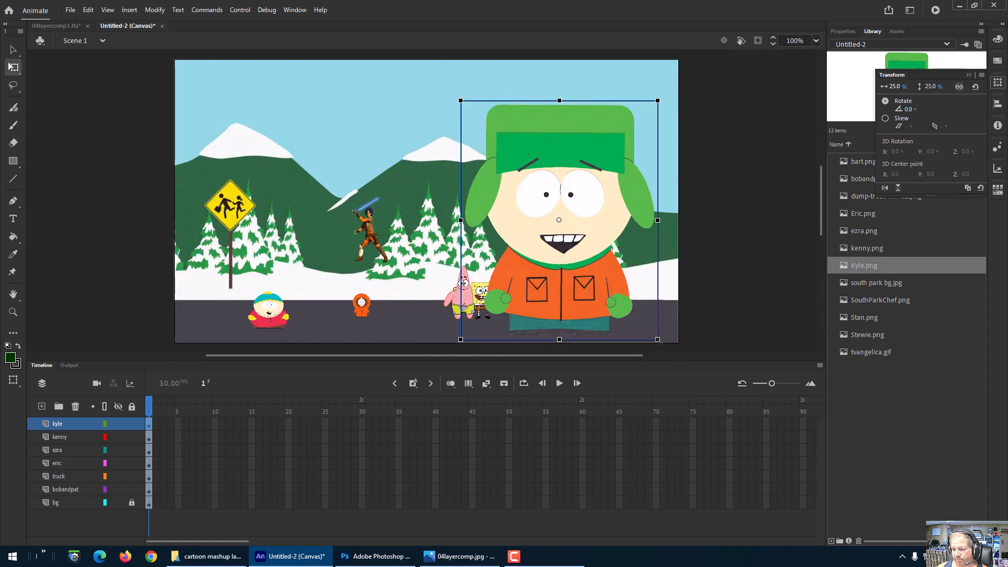
Step: Shrink Kyle further and move him onto the road to the right of the dump truck
{"action": "left_click_drag", "start_coordinate": [658, 341], "coordinate": [583, 272]}
{"action": "left_click_drag", "start_coordinate": [798, 319], "coordinate": [815, 272]}
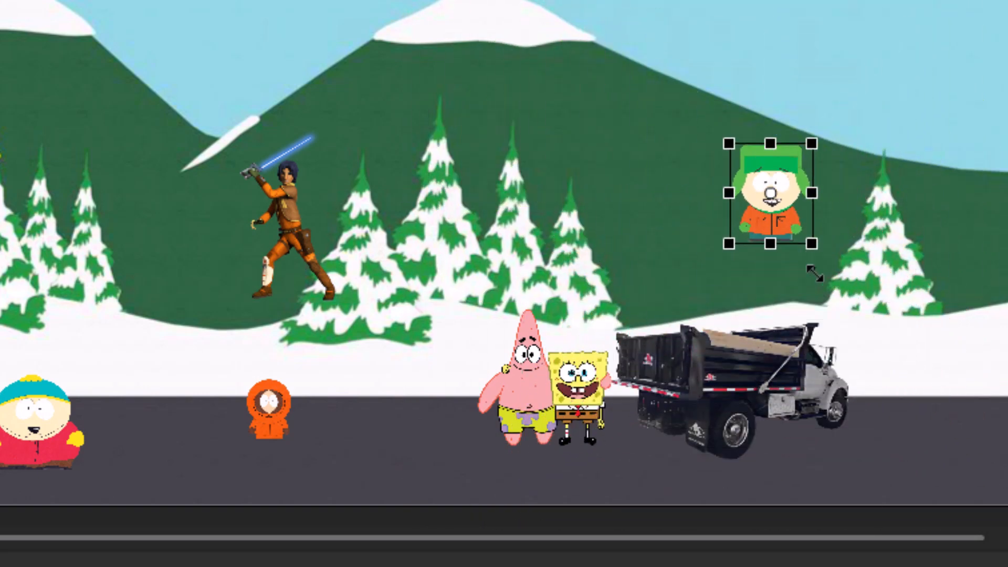
{"action": "left_click_drag", "start_coordinate": [777, 237], "coordinate": [947, 440]}
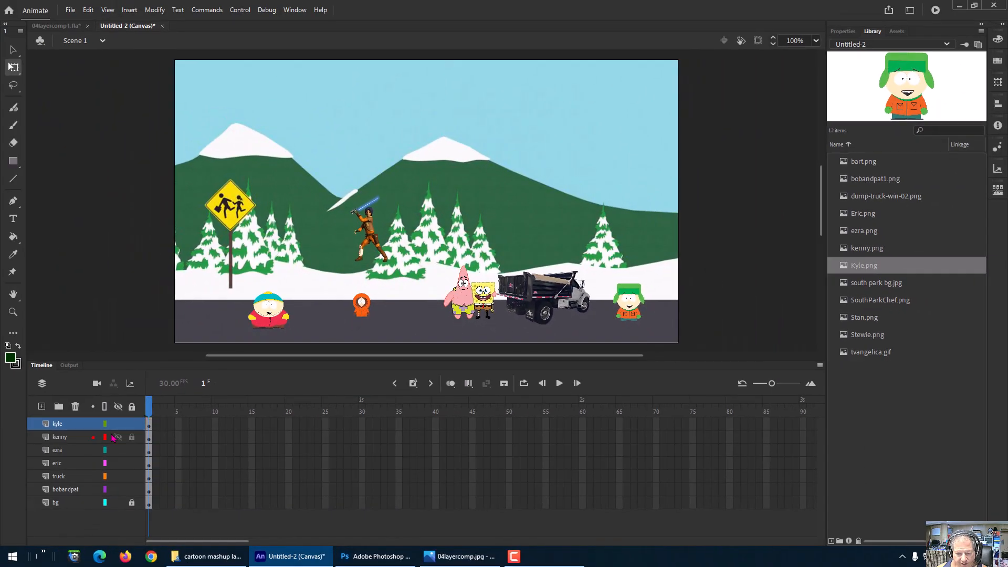
Step: Add a new layer and name it bargelica
{"action": "left_click", "coordinate": [41, 406]}
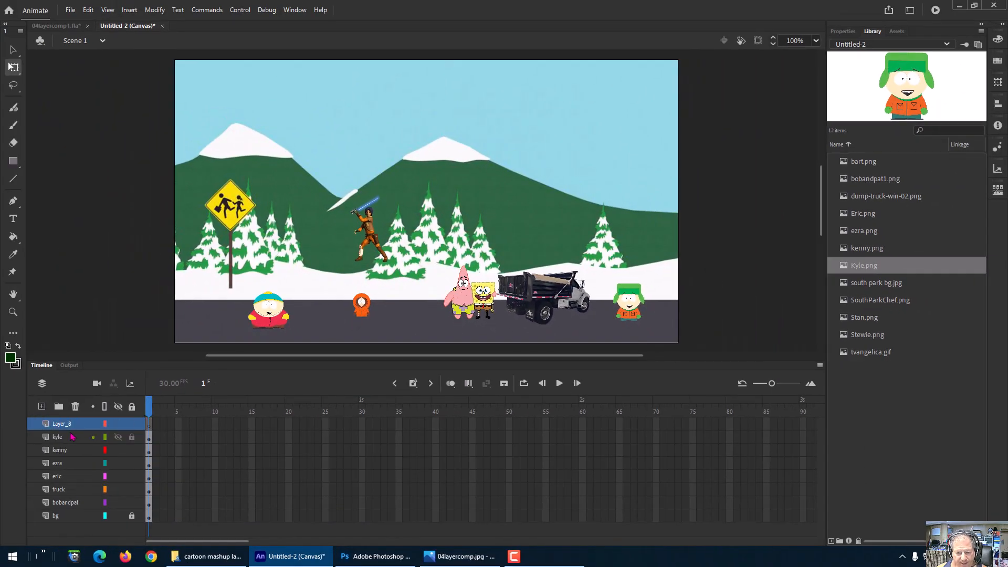
{"action": "double_click", "coordinate": [68, 424]}
{"action": "type", "text": "bar"}
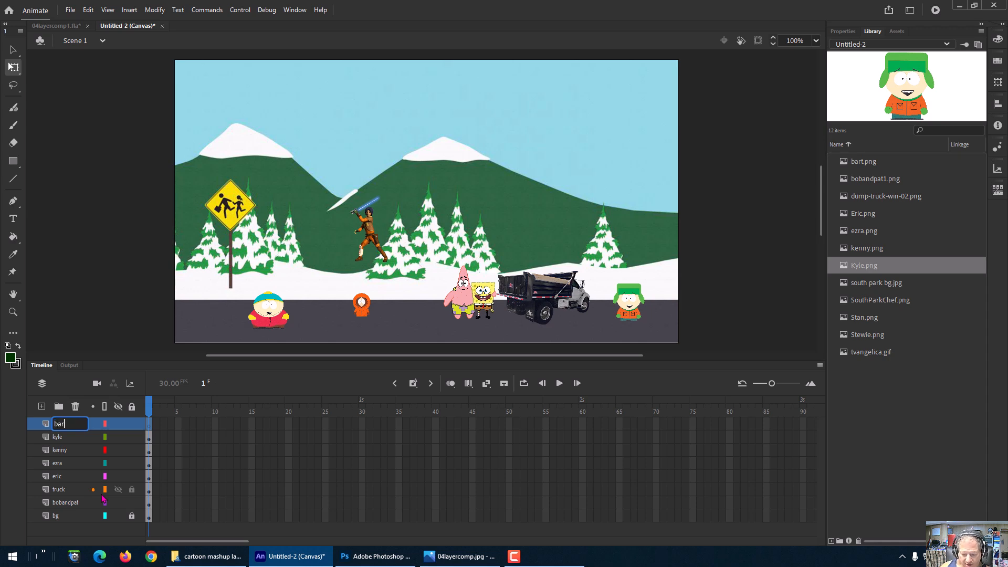
{"action": "type", "text": "gelica"}
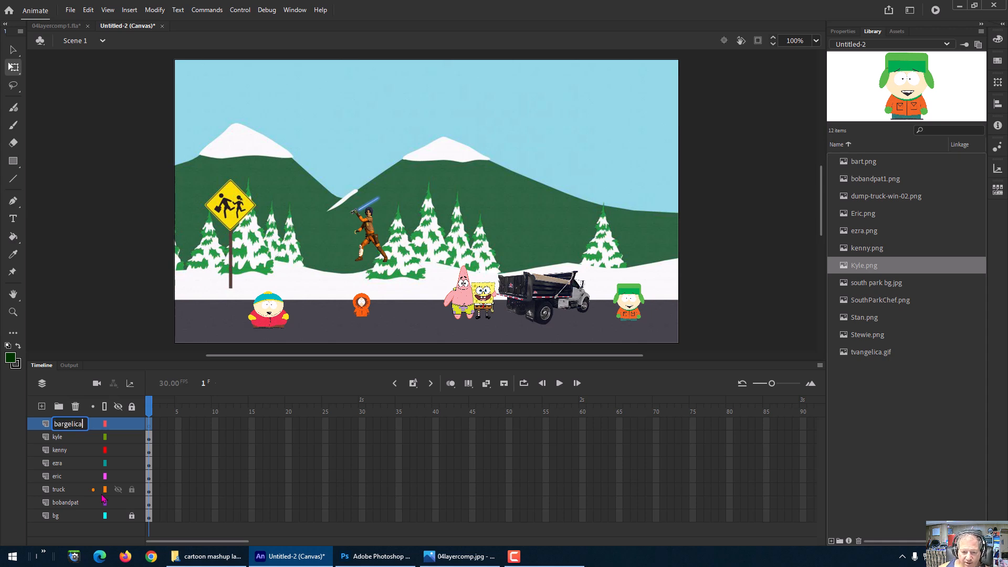
{"action": "key", "text": "Return"}
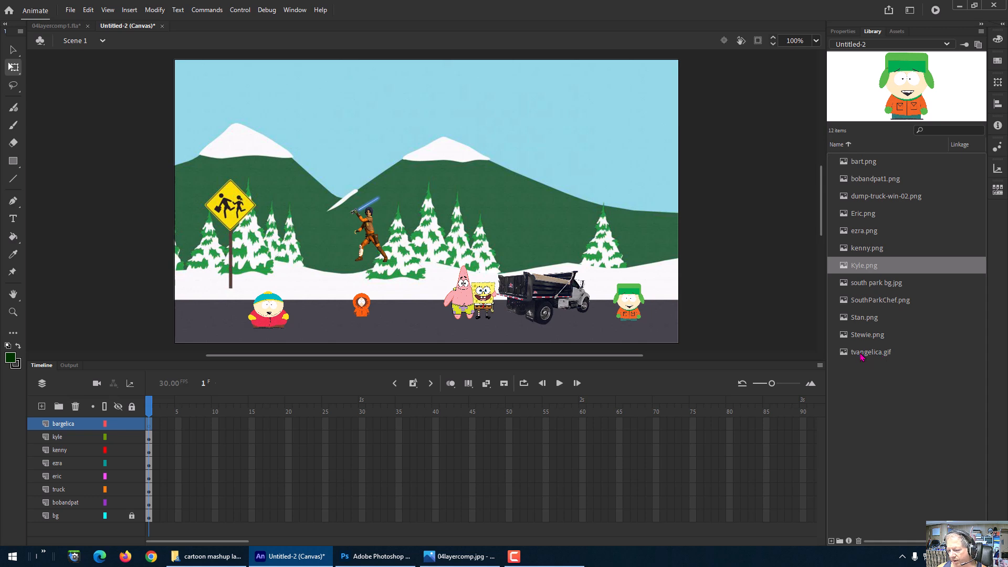
Step: Place tvangelica.gif on the bargelica layer and shrink it to sit above Ezra
{"action": "left_click_drag", "start_coordinate": [862, 357], "coordinate": [388, 165]}
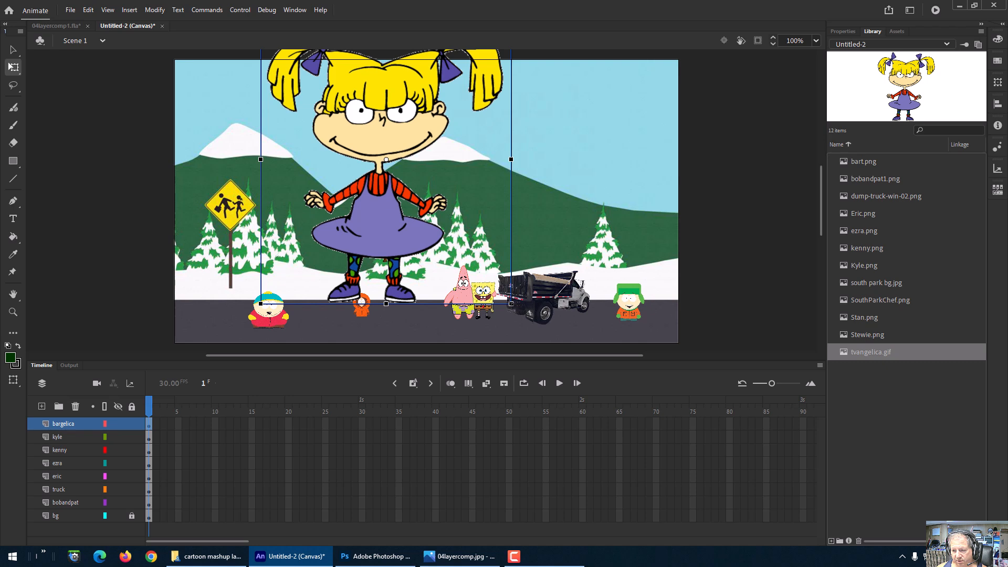
{"action": "left_click_drag", "start_coordinate": [512, 304], "coordinate": [430, 235]}
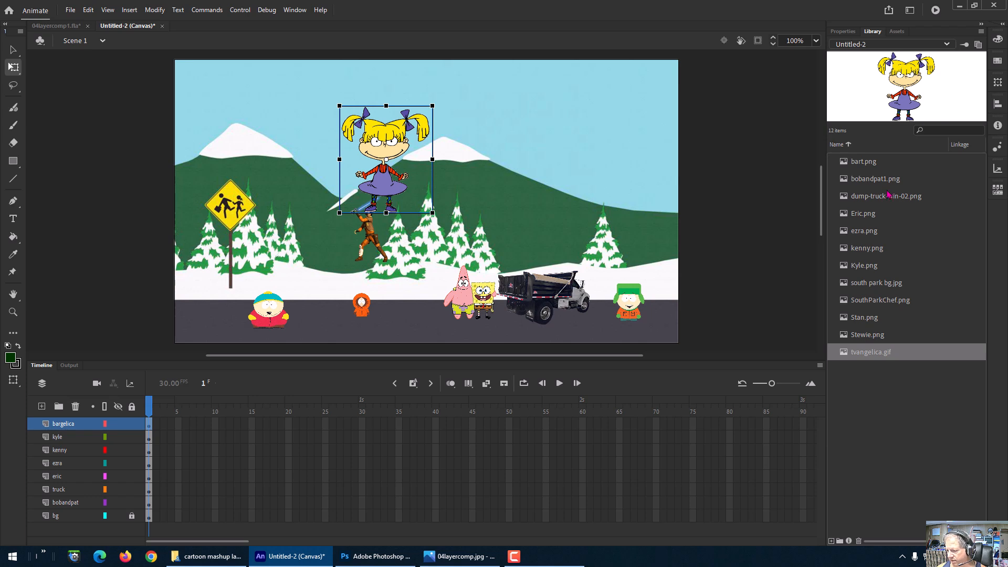
Step: Place bart.png on the bargelica layer and scale it to 25%
{"action": "left_click", "coordinate": [867, 166]}
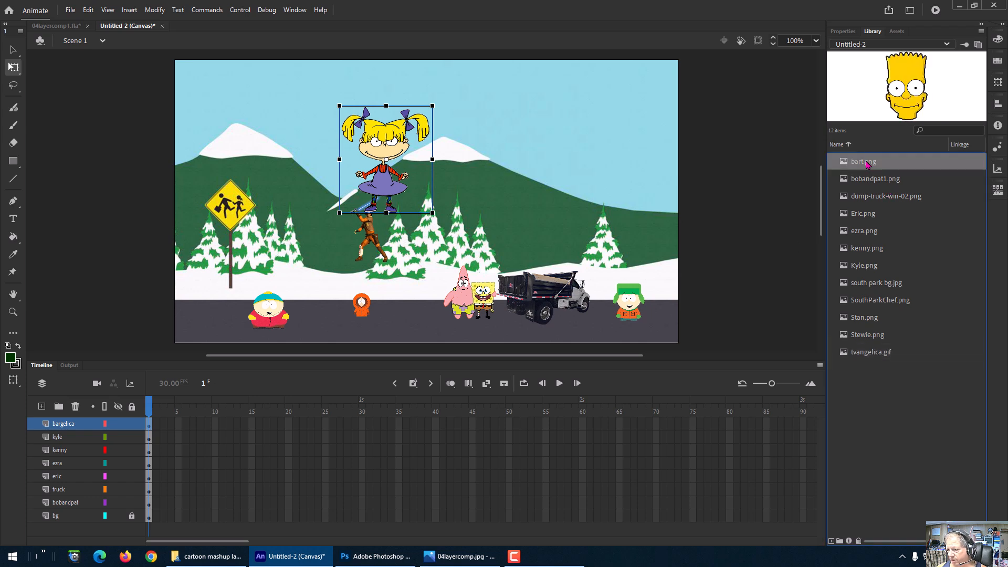
{"action": "left_click_drag", "start_coordinate": [866, 164], "coordinate": [523, 148]}
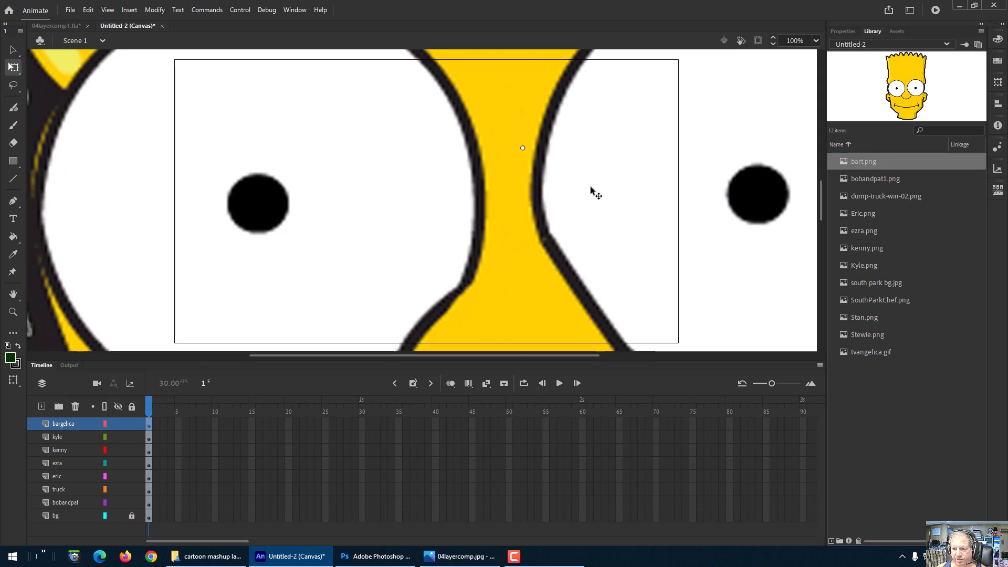
{"action": "left_click", "coordinate": [1000, 86]}
{"action": "left_click", "coordinate": [896, 87]}
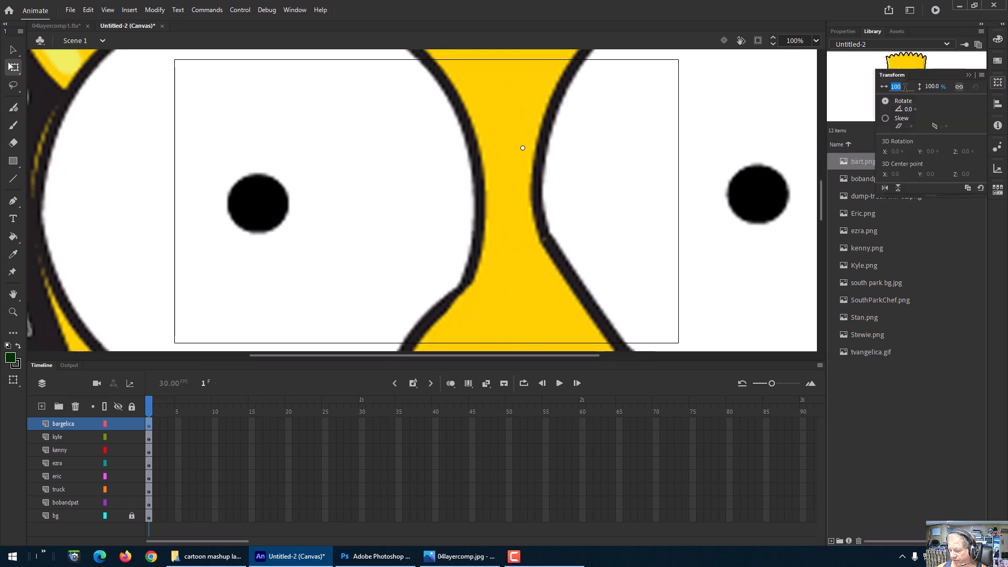
{"action": "type", "text": "25"}
{"action": "key", "text": "Return"}
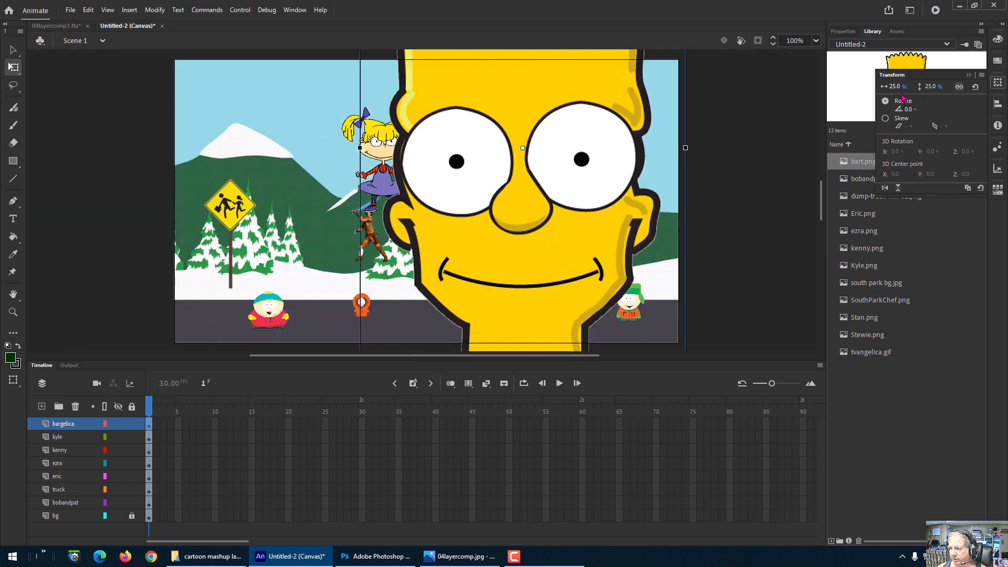
Step: Shrink Bart further, move him above Angelica's head, and squash his height
{"action": "scroll", "coordinate": [730, 279], "scroll_direction": "down", "scroll_amount": 3}
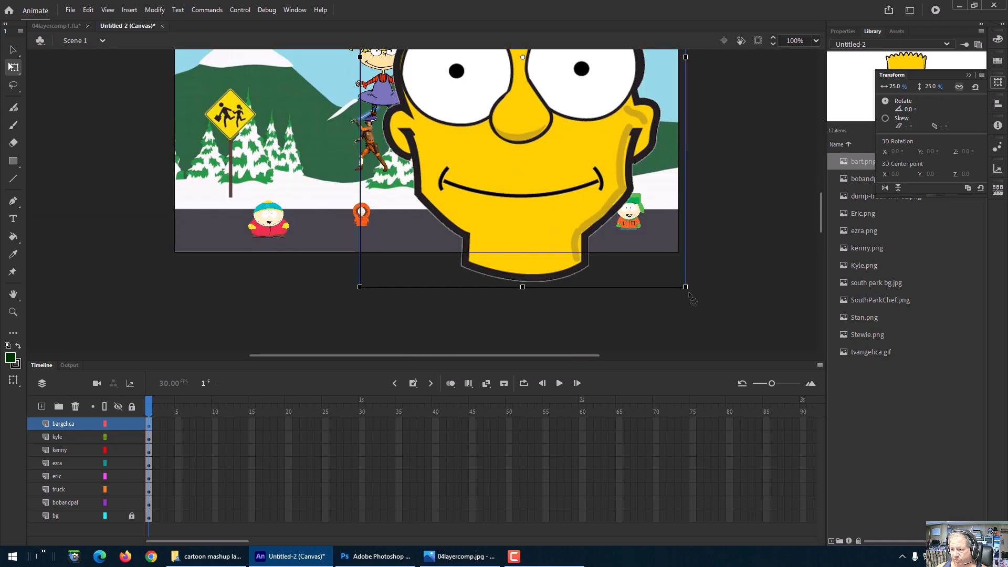
{"action": "left_click_drag", "start_coordinate": [688, 290], "coordinate": [570, 153]}
{"action": "scroll", "coordinate": [766, 220], "scroll_direction": "up", "scroll_amount": 6}
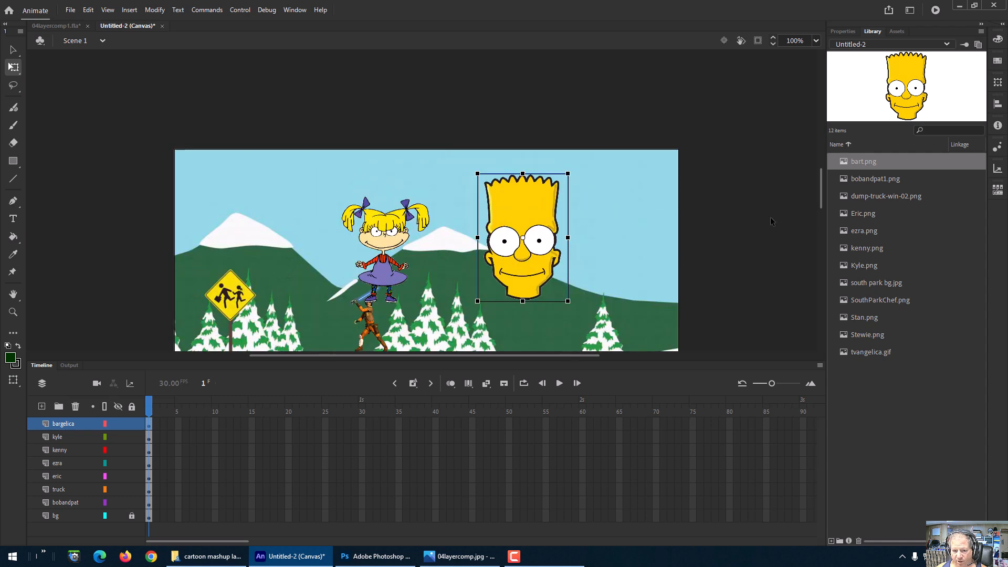
{"action": "left_click_drag", "start_coordinate": [527, 227], "coordinate": [390, 176]}
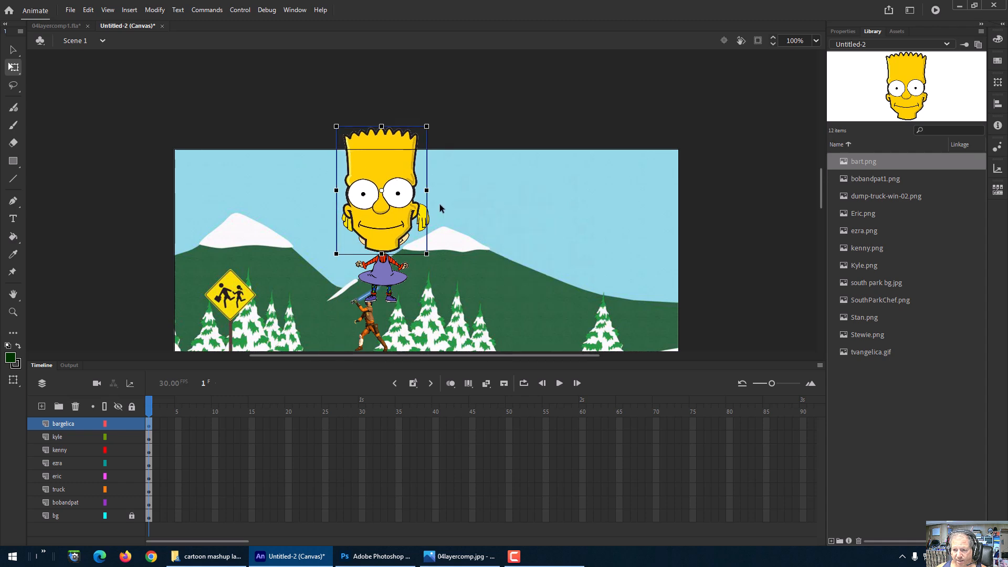
{"action": "left_click_drag", "start_coordinate": [382, 126], "coordinate": [449, 214]}
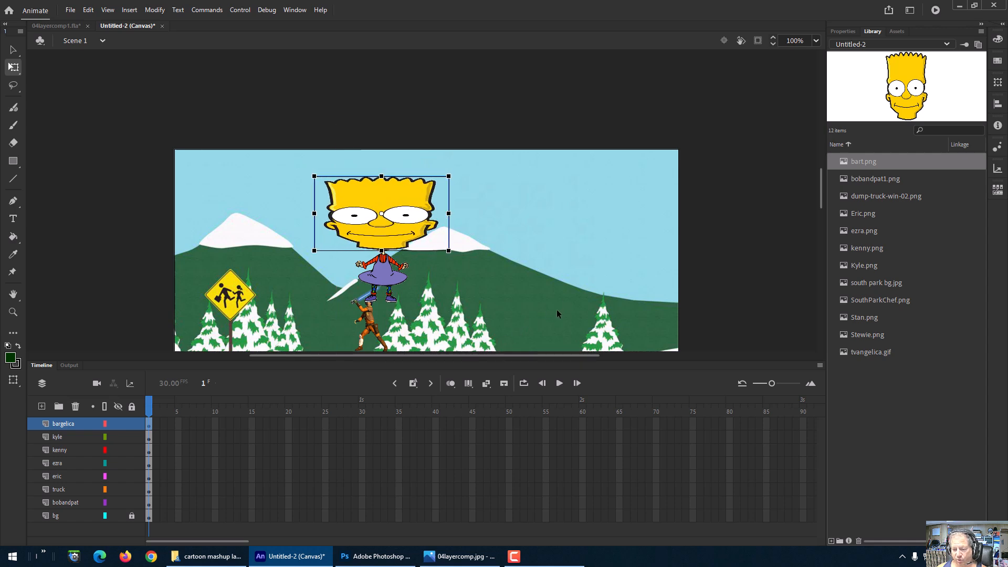
Step: Move Ezra to the right and enlarge him slightly, nudging him further right
{"action": "left_click", "coordinate": [373, 331]}
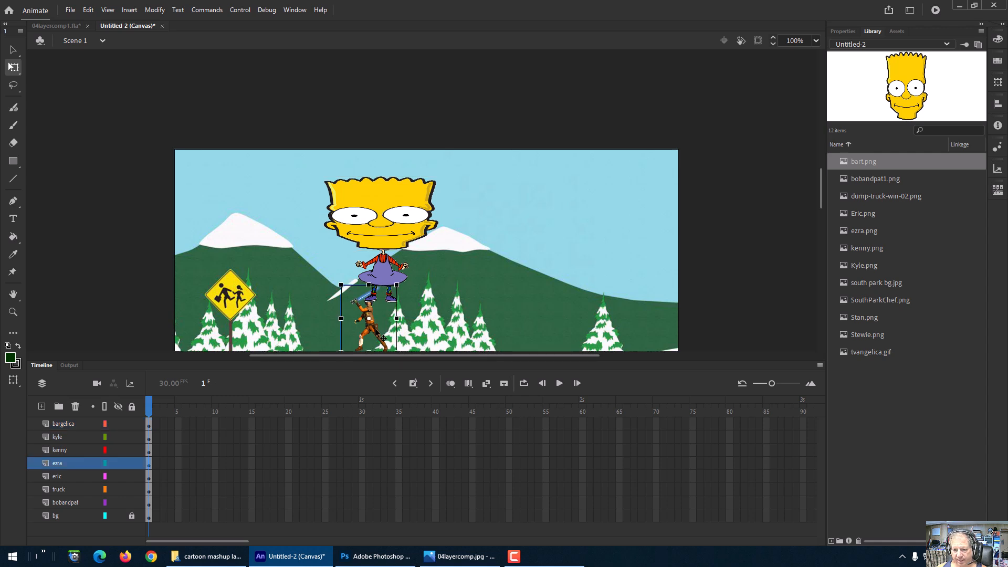
{"action": "left_click_drag", "start_coordinate": [384, 338], "coordinate": [486, 298]}
{"action": "left_click_drag", "start_coordinate": [502, 247], "coordinate": [524, 223]}
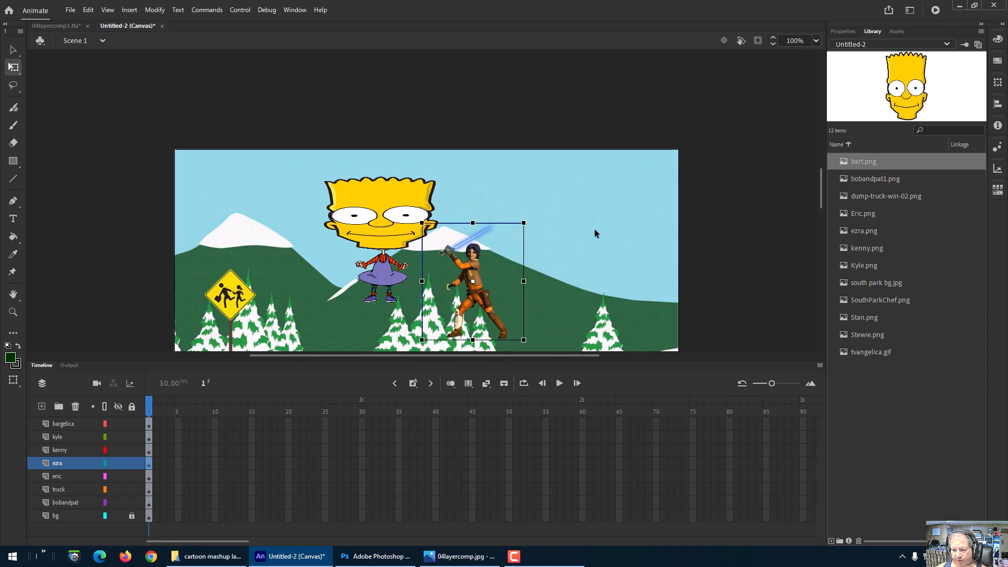
{"action": "scroll", "coordinate": [748, 194], "scroll_direction": "down", "scroll_amount": 3}
{"action": "key", "text": "shift+Right"}
{"action": "key", "text": "shift+Right"}
{"action": "key", "text": "shift+Right"}
{"action": "key", "text": "shift+Right"}
{"action": "key", "text": "shift+Right"}
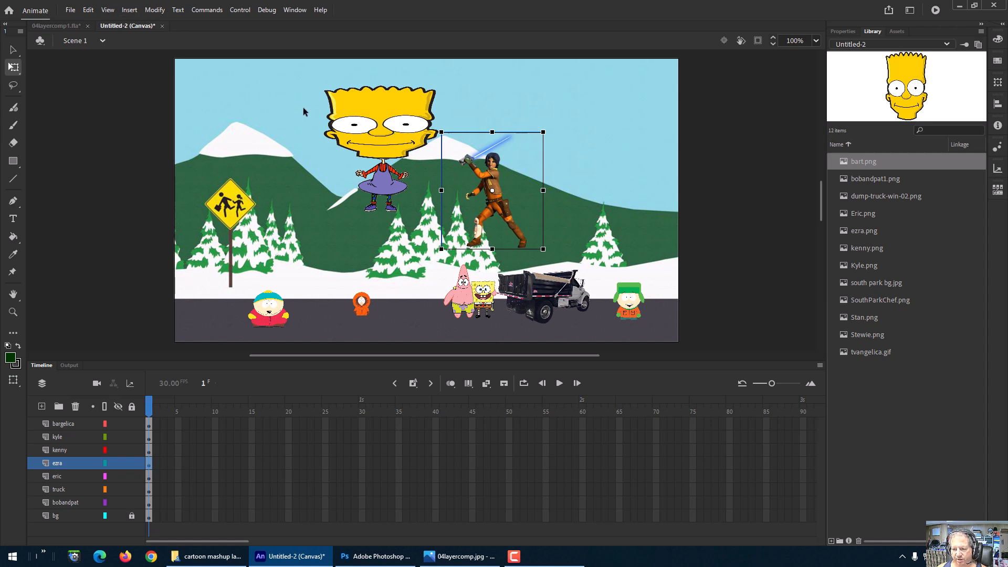
Step: Move Bart to the left and bring Angelica in front of him
{"action": "mouse_move", "coordinate": [389, 115]}
{"action": "left_mouse_down"}
{"action": "mouse_move", "coordinate": [332, 109]}
{"action": "mouse_move", "coordinate": [317, 94]}
{"action": "mouse_move", "coordinate": [394, 119]}
{"action": "left_mouse_up"}
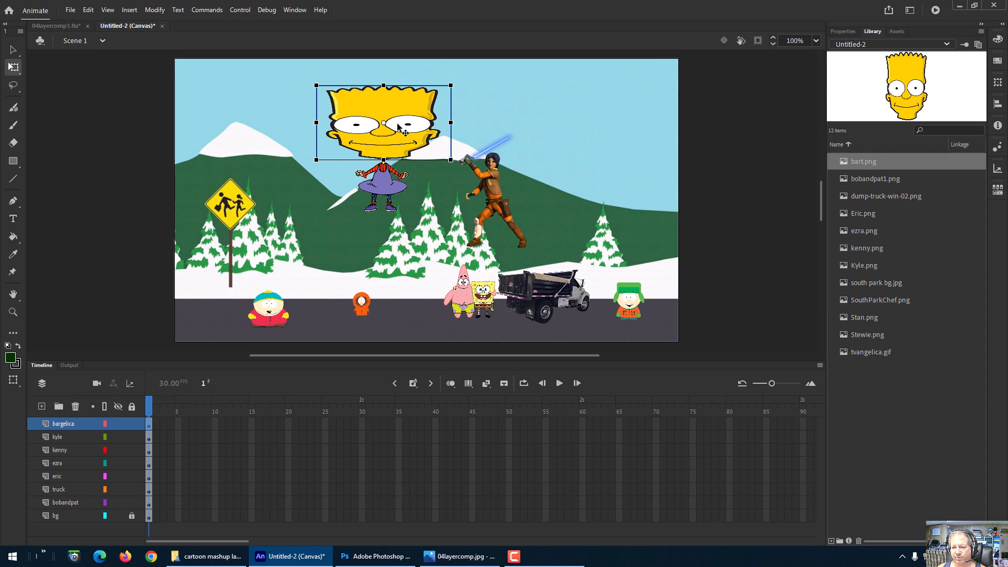
{"action": "left_click_drag", "start_coordinate": [406, 134], "coordinate": [355, 138]}
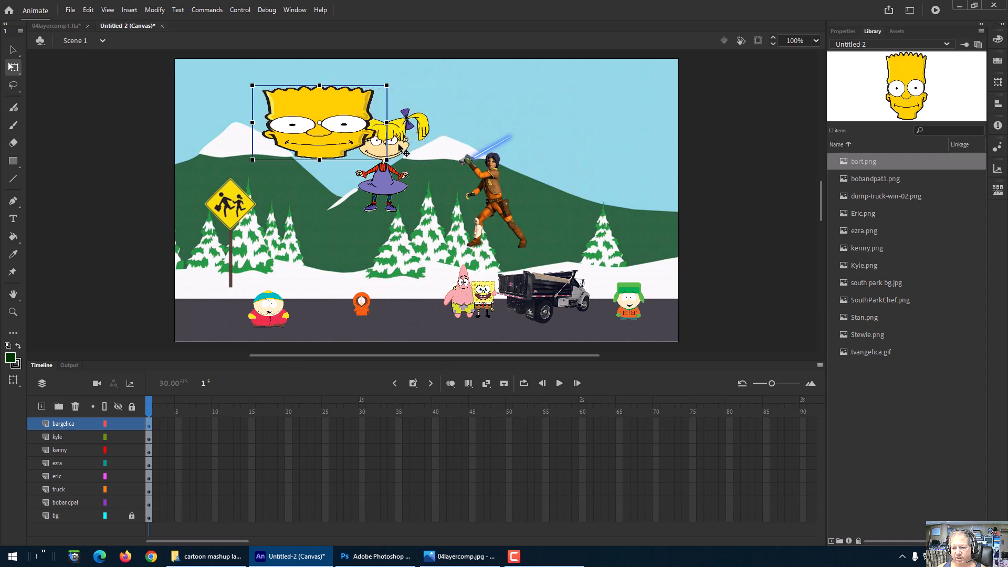
{"action": "right_click", "coordinate": [399, 150]}
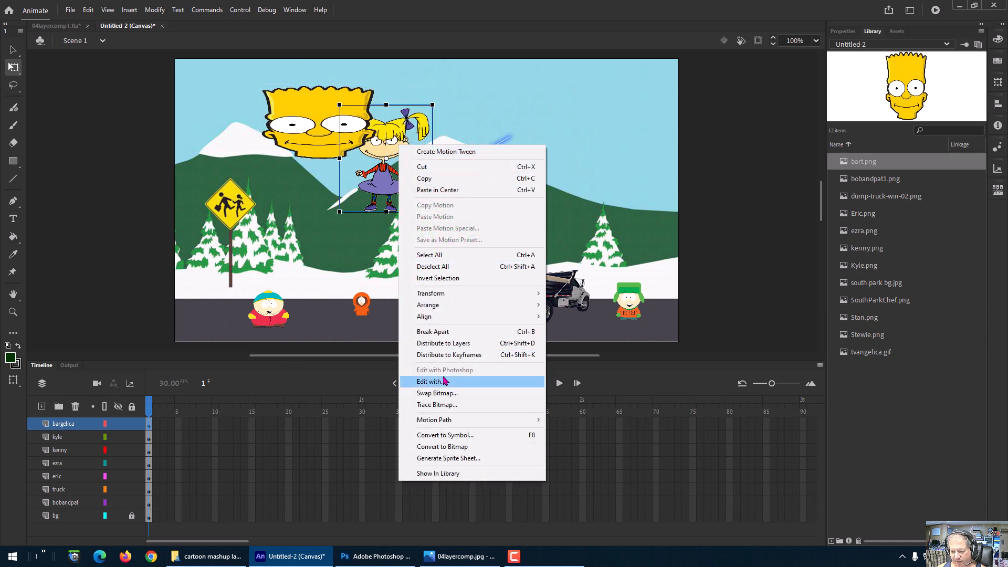
{"action": "mouse_move", "coordinate": [445, 310]}
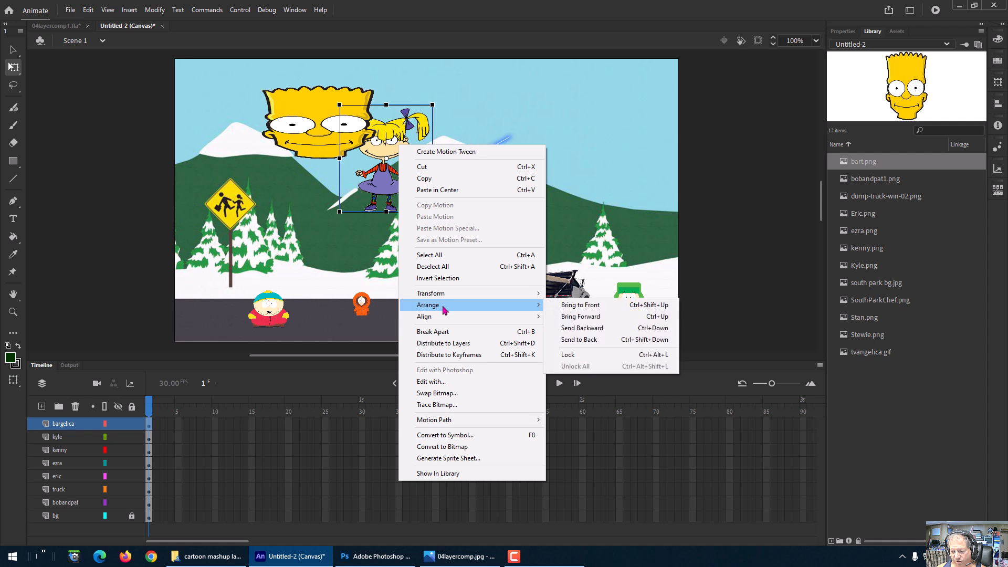
{"action": "left_click", "coordinate": [577, 305]}
Step: Move Angelica left beneath Bart and rearrange the stacking so Bart sits in front of her
{"action": "left_click_drag", "start_coordinate": [406, 158], "coordinate": [336, 156]}
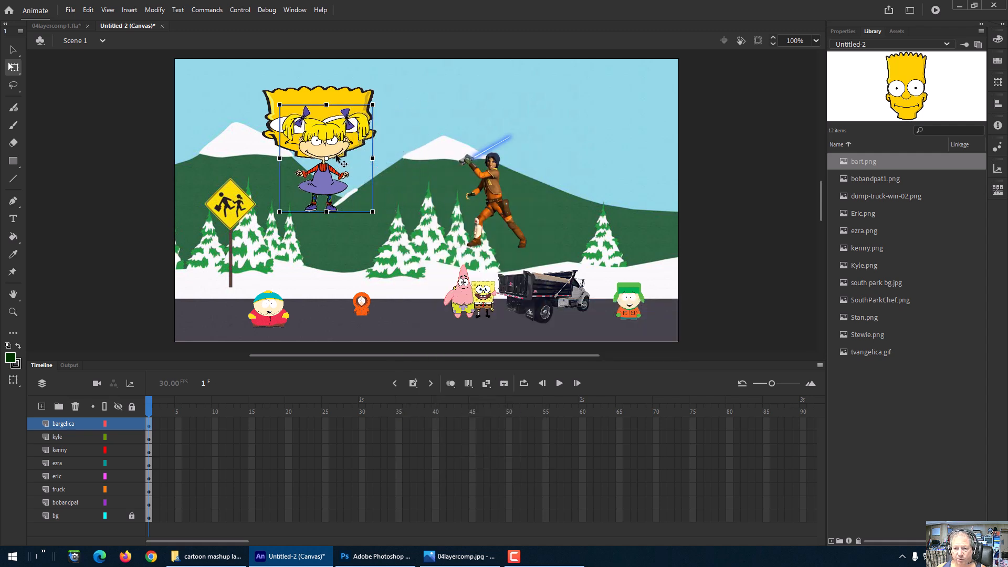
{"action": "right_click", "coordinate": [342, 103]}
{"action": "mouse_move", "coordinate": [395, 260]}
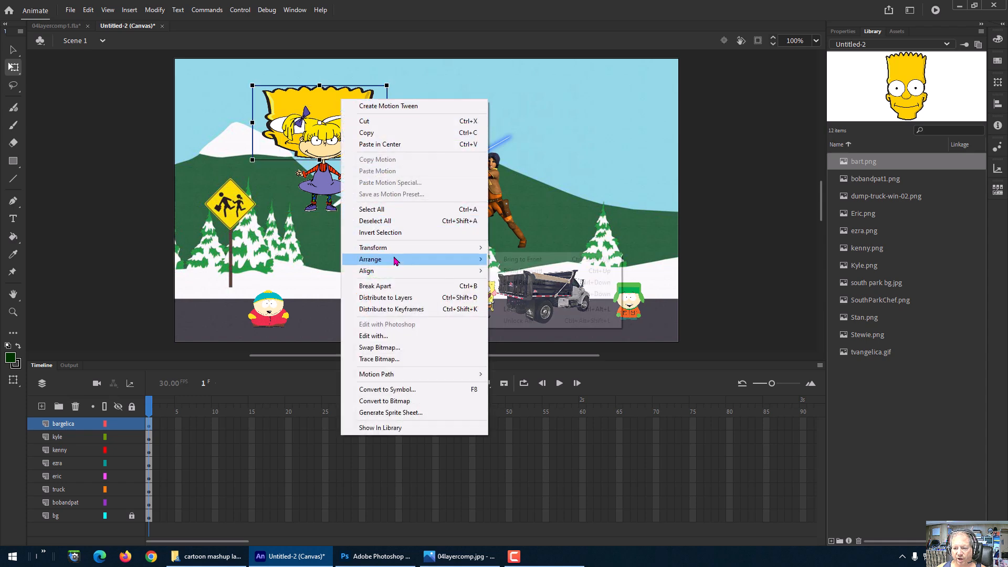
{"action": "left_click", "coordinate": [532, 294]}
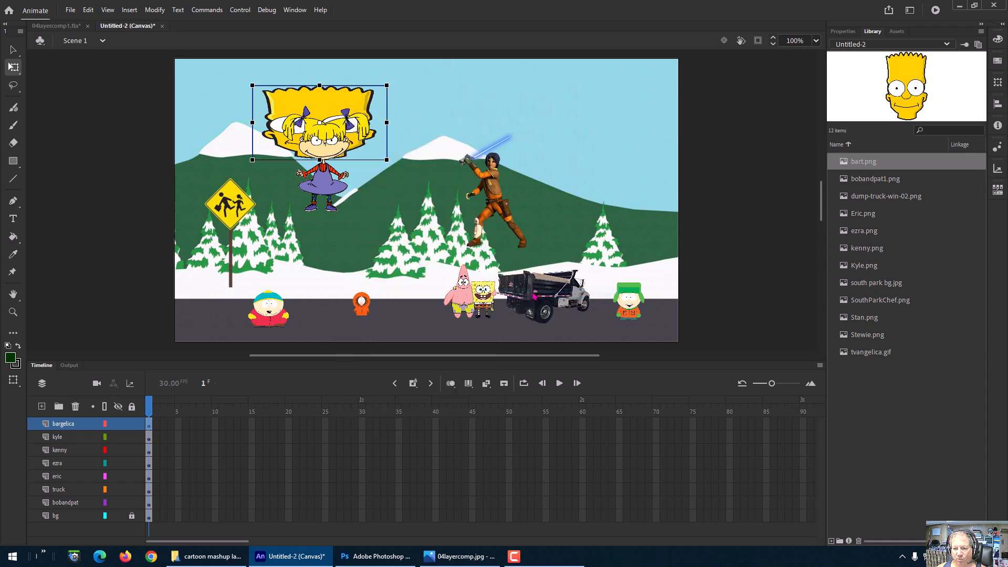
{"action": "left_click", "coordinate": [328, 190]}
{"action": "right_click", "coordinate": [328, 190]}
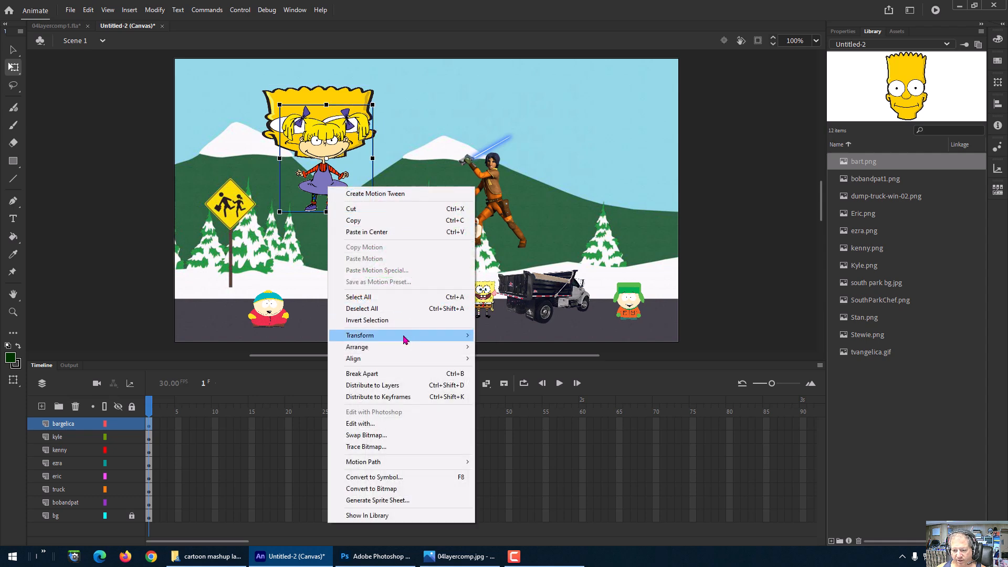
{"action": "mouse_move", "coordinate": [404, 339]}
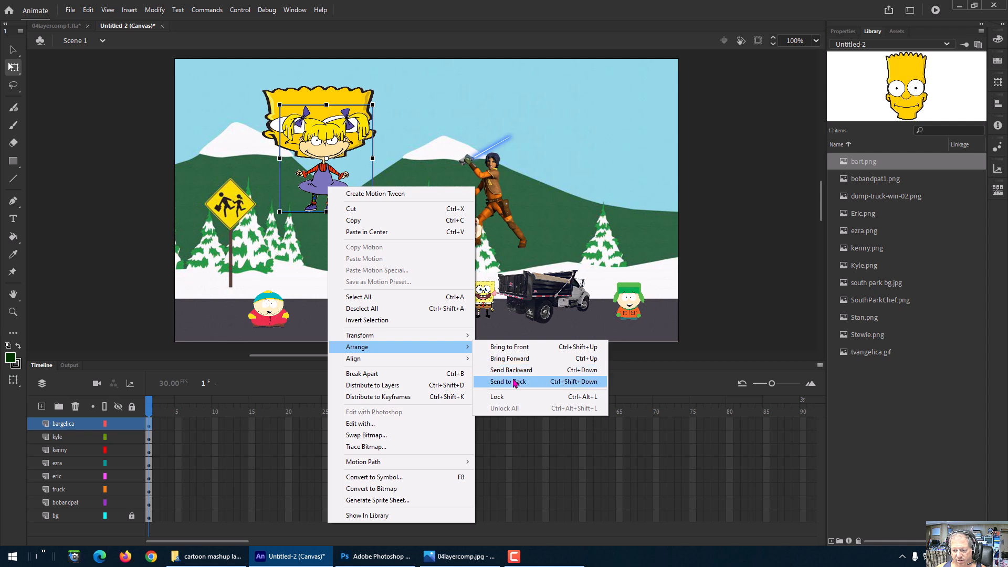
{"action": "left_click", "coordinate": [513, 371]}
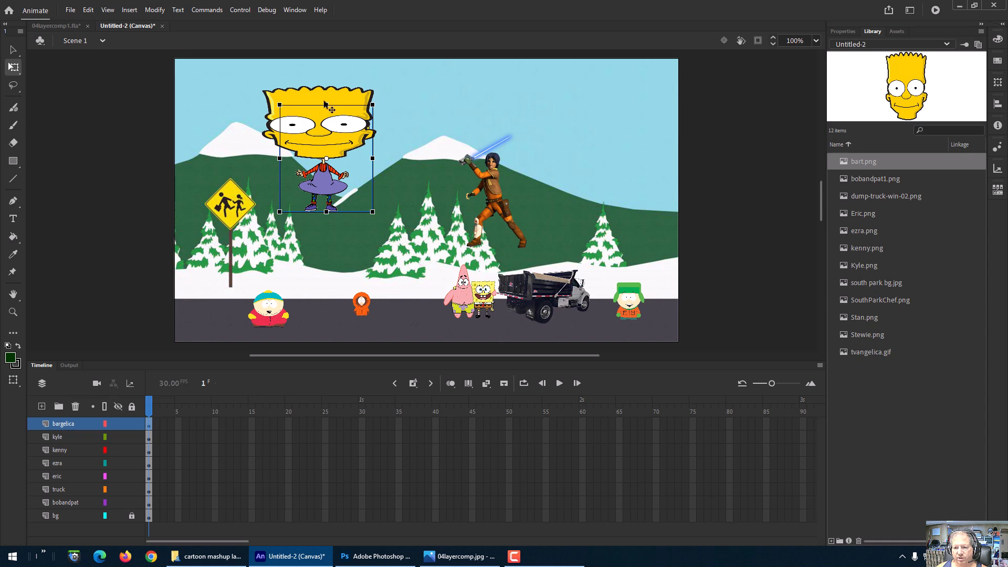
Step: Cut Angelica from the bargelica layer
{"action": "right_click", "coordinate": [318, 187]}
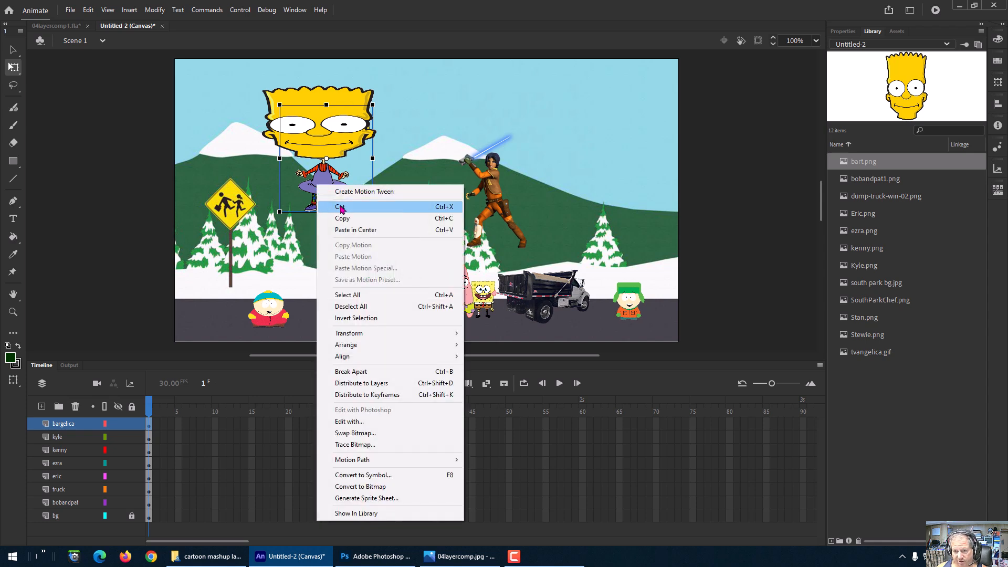
{"action": "left_click", "coordinate": [341, 207]}
Step: Add a new layer and name it angelica
{"action": "left_click", "coordinate": [42, 407]}
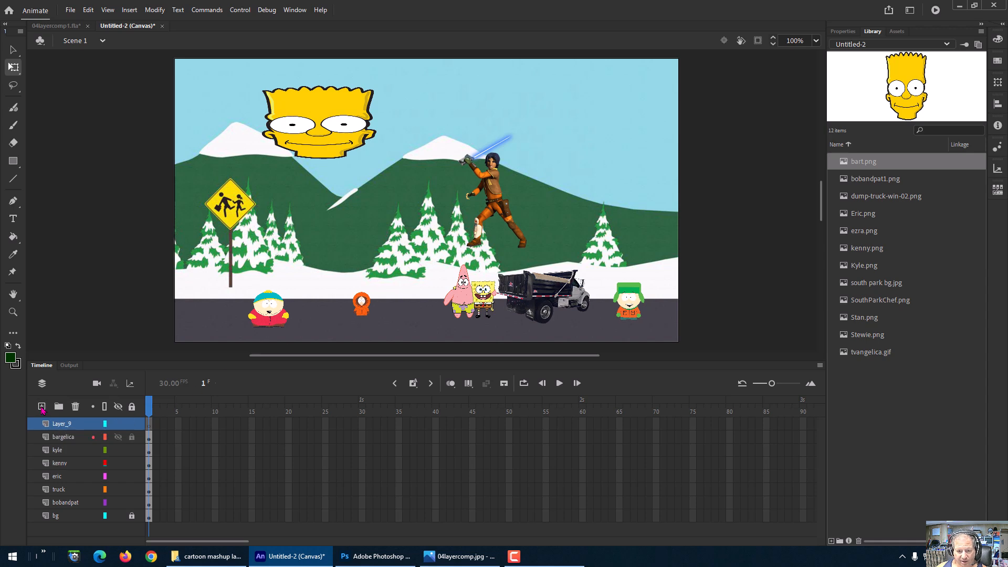
{"action": "double_click", "coordinate": [71, 425]}
{"action": "type", "text": "a"}
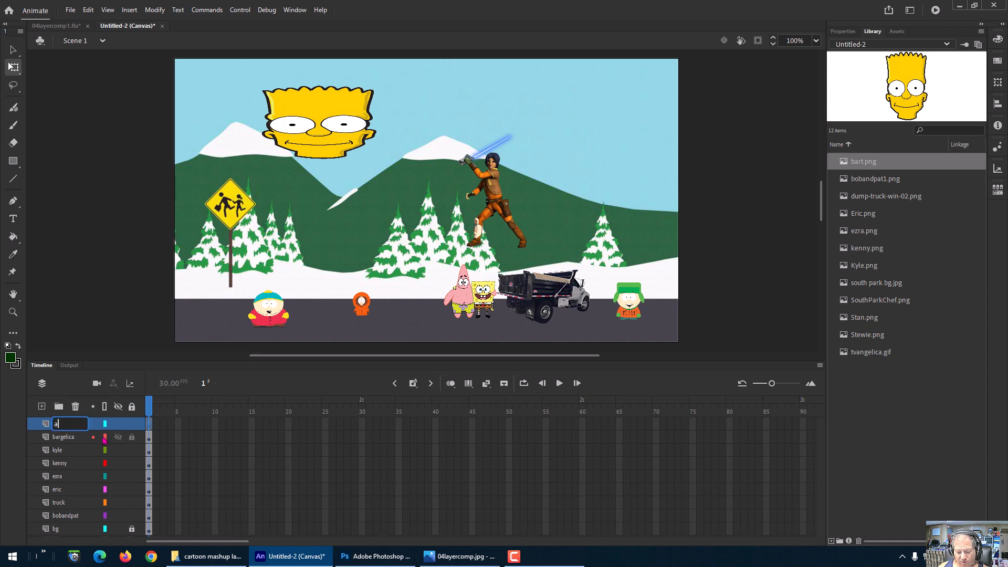
{"action": "type", "text": "ngelica"}
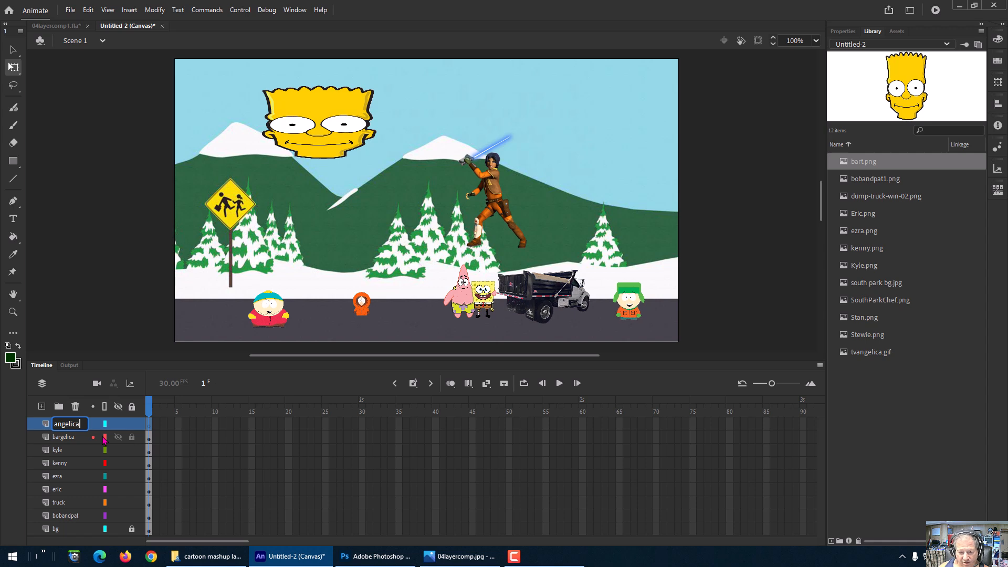
Step: Rename the bargelica layer as bart
{"action": "double_click", "coordinate": [75, 441]}
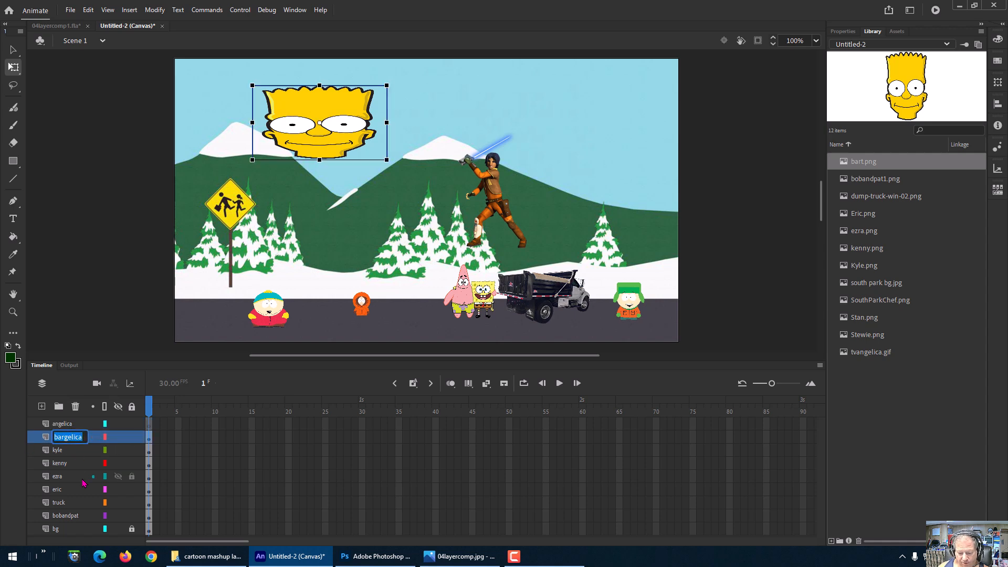
{"action": "type", "text": "bart"}
{"action": "key", "text": "Return"}
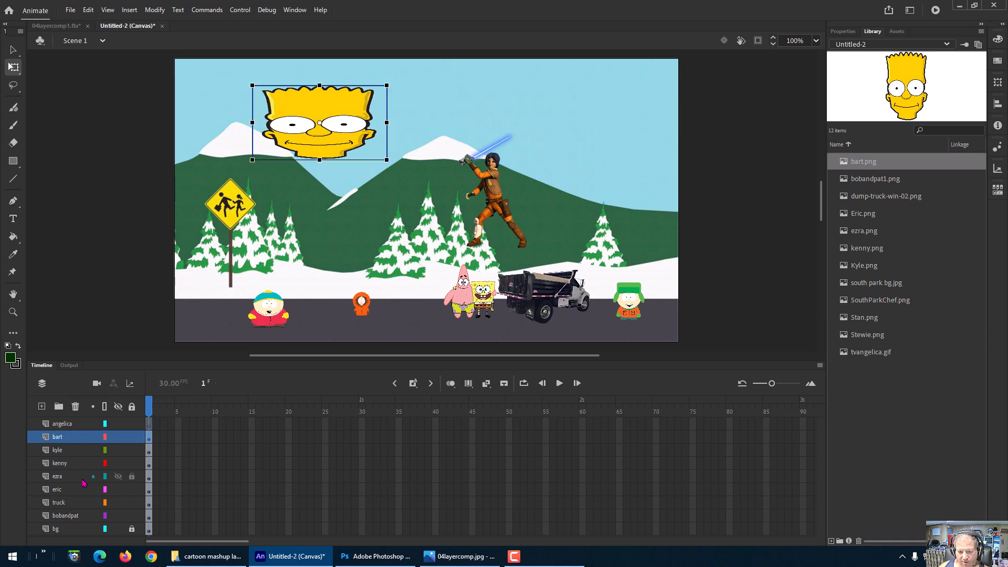
Step: Paste Angelica in place on the angelica layer and move that layer beneath the bart layer
{"action": "left_click", "coordinate": [74, 427]}
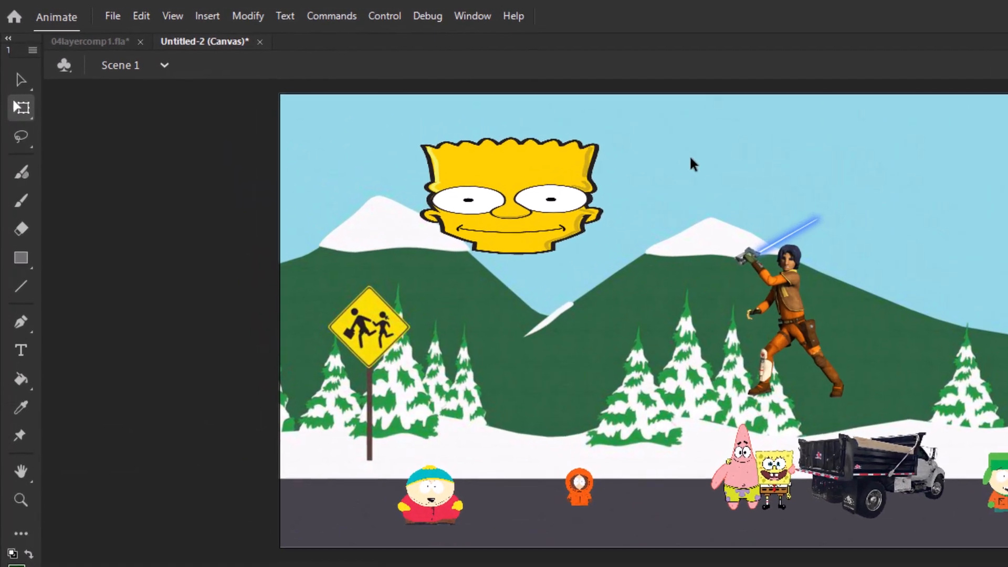
{"action": "right_click", "coordinate": [433, 104]}
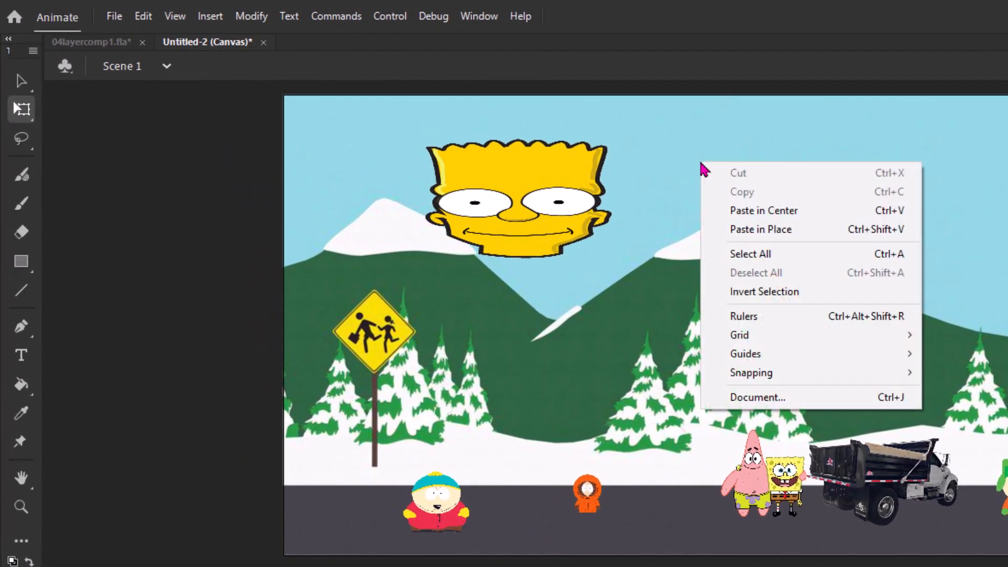
{"action": "left_click", "coordinate": [740, 229]}
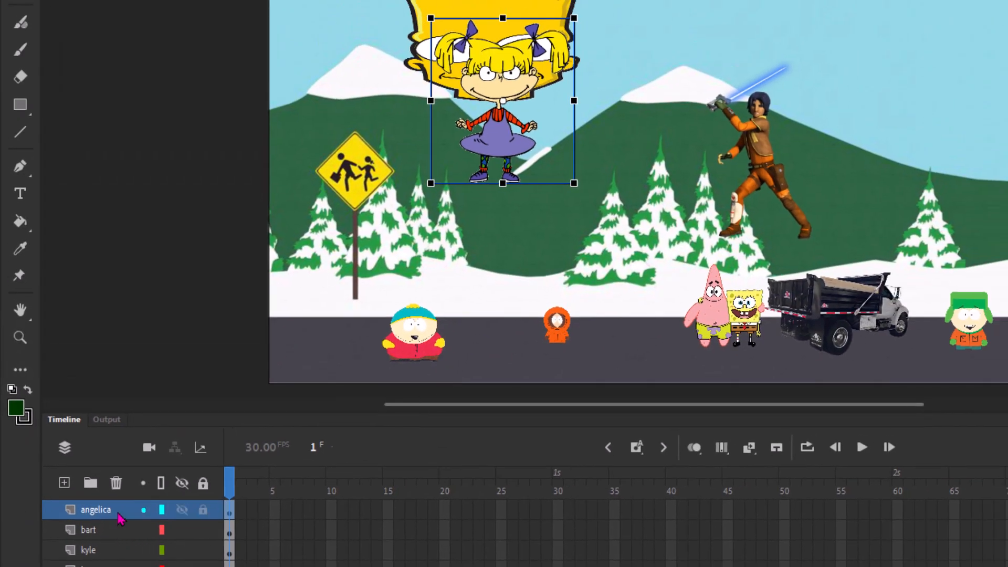
{"action": "left_click_drag", "start_coordinate": [118, 514], "coordinate": [114, 541]}
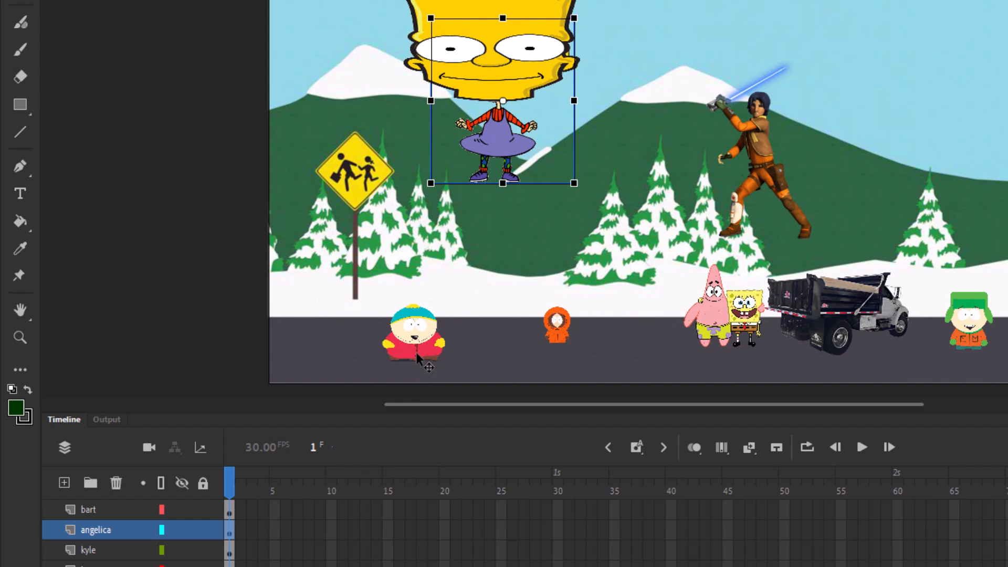
Step: Move Eric over Kenny, restack the eric layer above kenny, and move Eric back to the left
{"action": "left_click_drag", "start_coordinate": [420, 357], "coordinate": [547, 345]}
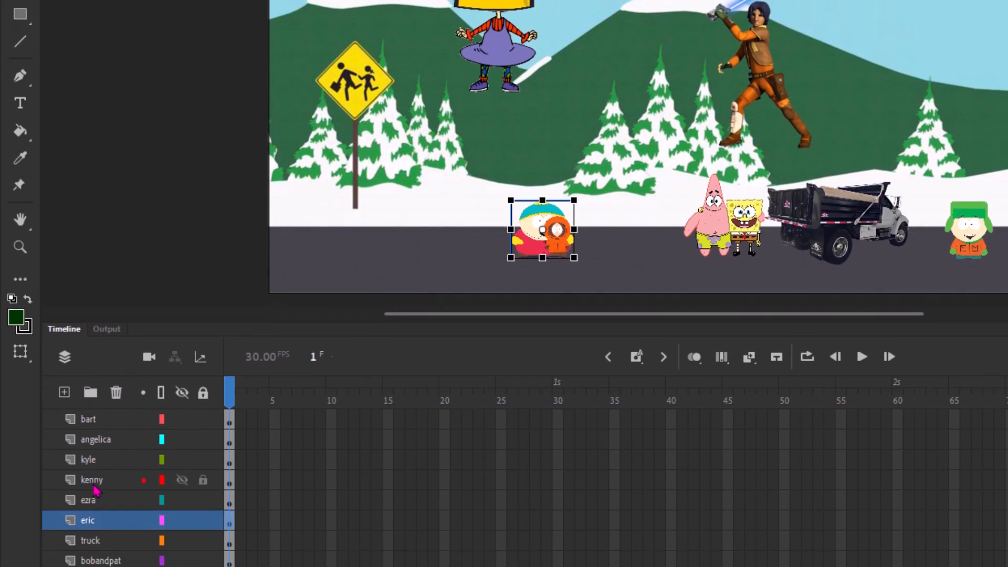
{"action": "left_click_drag", "start_coordinate": [91, 520], "coordinate": [101, 478]}
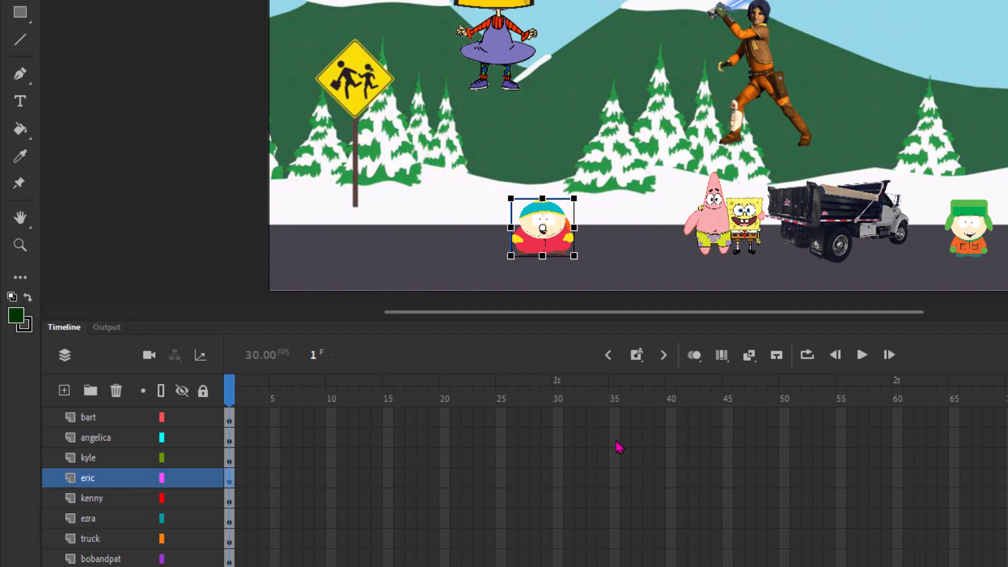
{"action": "left_click_drag", "start_coordinate": [549, 250], "coordinate": [473, 255]}
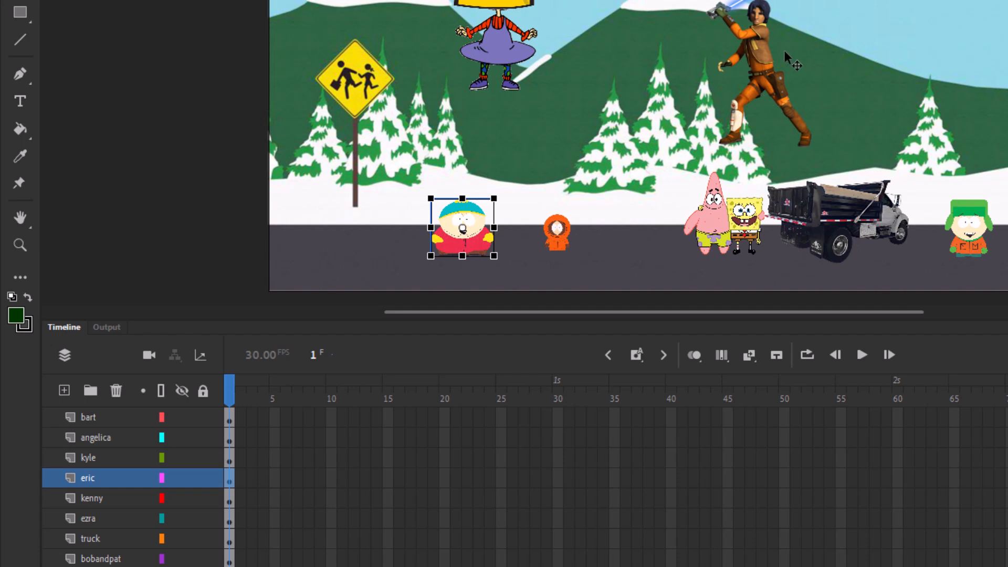
Step: Move Ezra left beside Angelica and restack the ezra layer to the top of the layer list
{"action": "left_click_drag", "start_coordinate": [769, 83], "coordinate": [888, 92]}
{"action": "left_click_drag", "start_coordinate": [822, 158], "coordinate": [463, 169]}
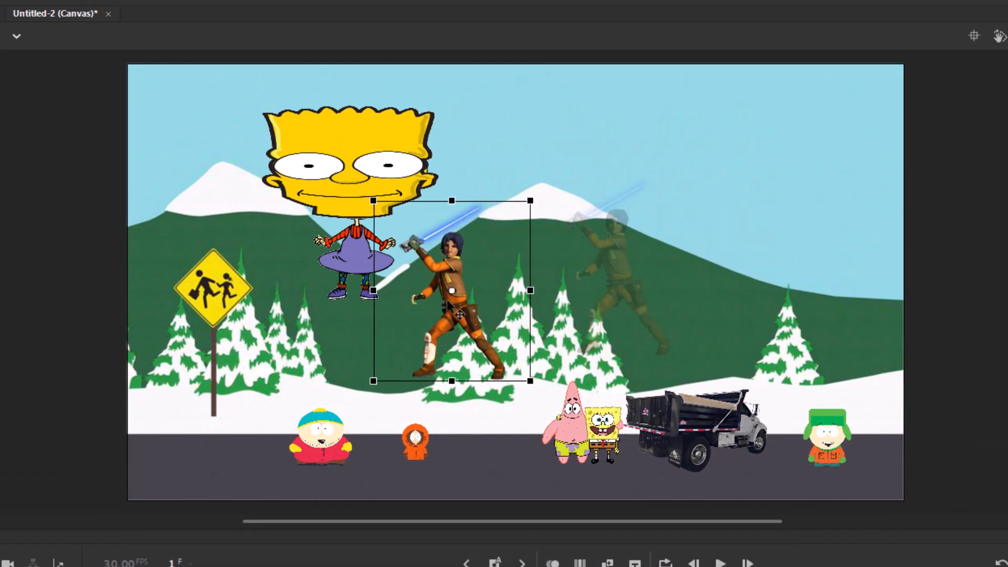
{"action": "left_click_drag", "start_coordinate": [376, 302], "coordinate": [476, 302]}
{"action": "left_click_drag", "start_coordinate": [104, 446], "coordinate": [120, 339]}
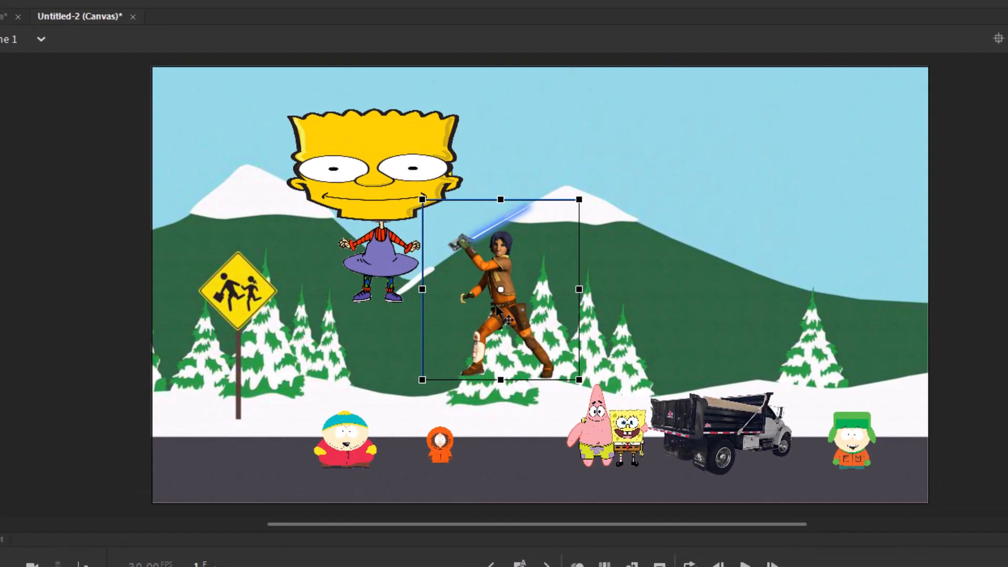
{"action": "left_click_drag", "start_coordinate": [506, 312], "coordinate": [418, 299]}
Step: Try to shrink Bart's head and place it over Angelica's body
{"action": "left_click", "coordinate": [398, 152]}
{"action": "left_click_drag", "start_coordinate": [397, 152], "coordinate": [311, 133]}
{"action": "left_click_drag", "start_coordinate": [397, 86], "coordinate": [293, 184]}
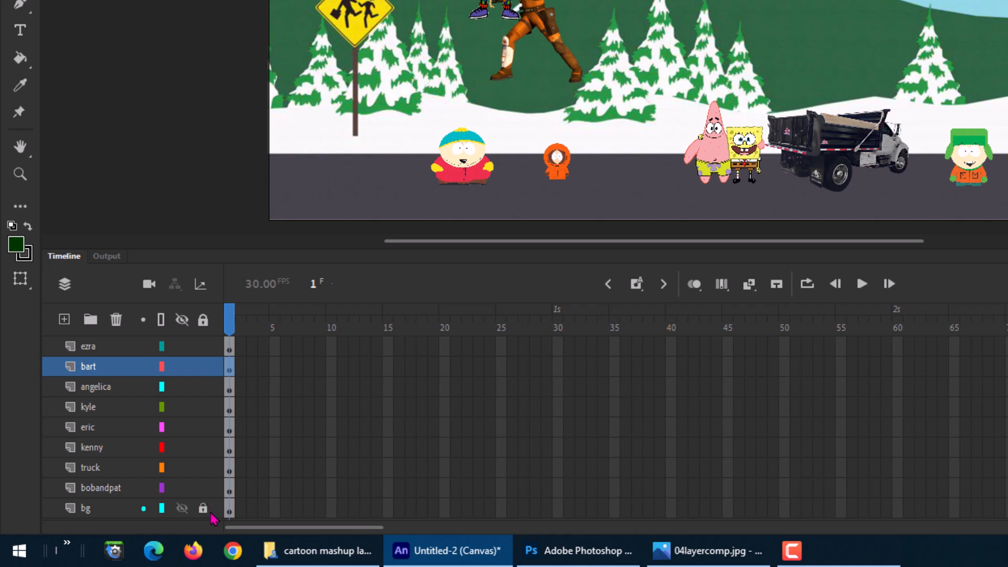
{"action": "left_click", "coordinate": [181, 488]}
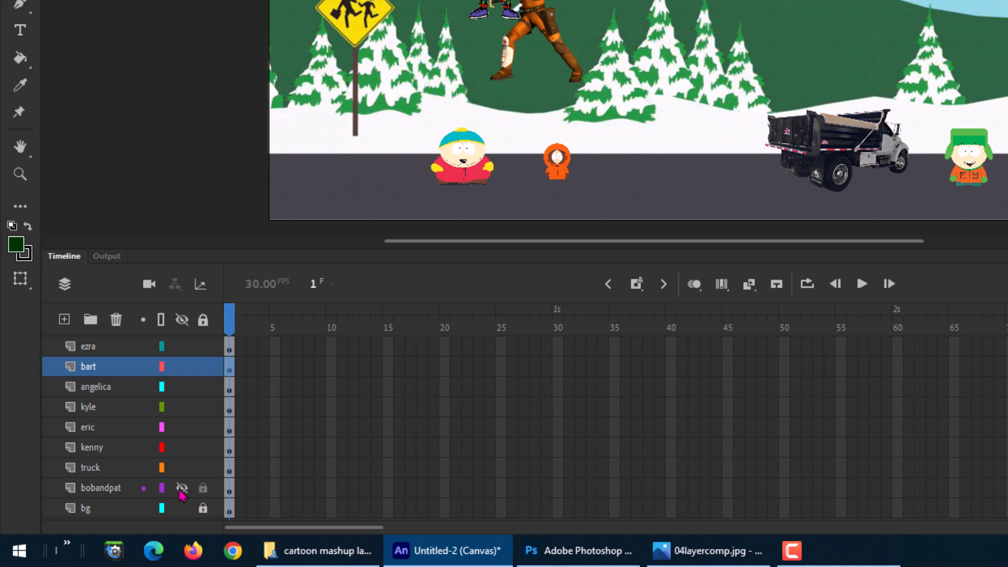
{"action": "left_click", "coordinate": [182, 489]}
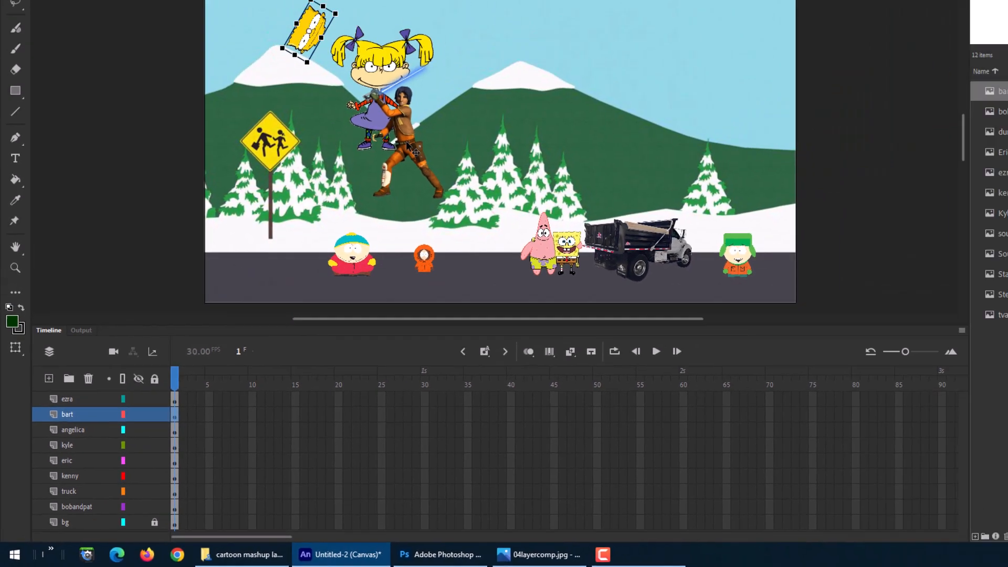
{"action": "left_click_drag", "start_coordinate": [533, 8], "coordinate": [674, 1]}
Step: Resize Bart's head to about Angelica's head width and position it on top of her body
{"action": "left_click", "coordinate": [265, 120]}
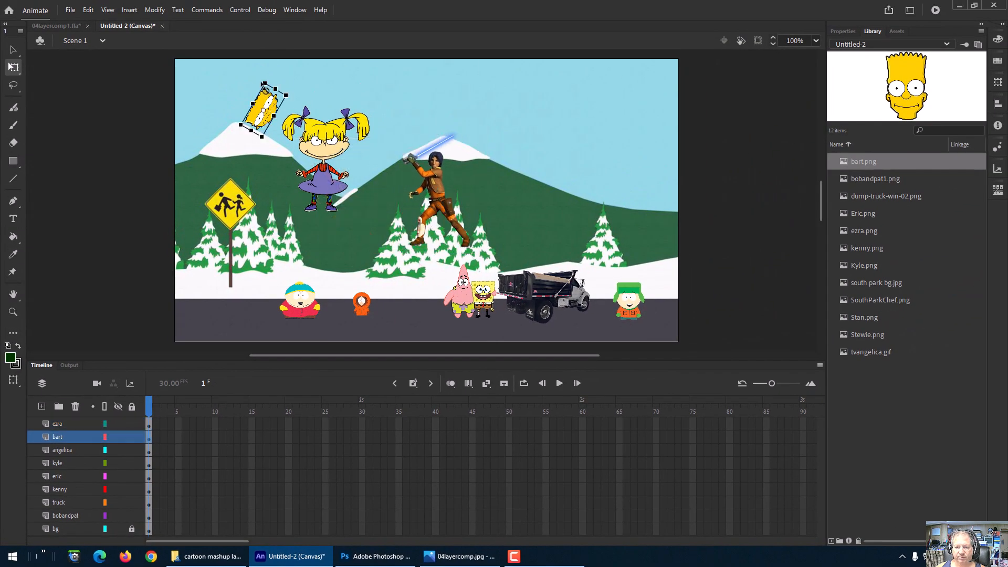
{"action": "left_click_drag", "start_coordinate": [265, 82], "coordinate": [369, 91]}
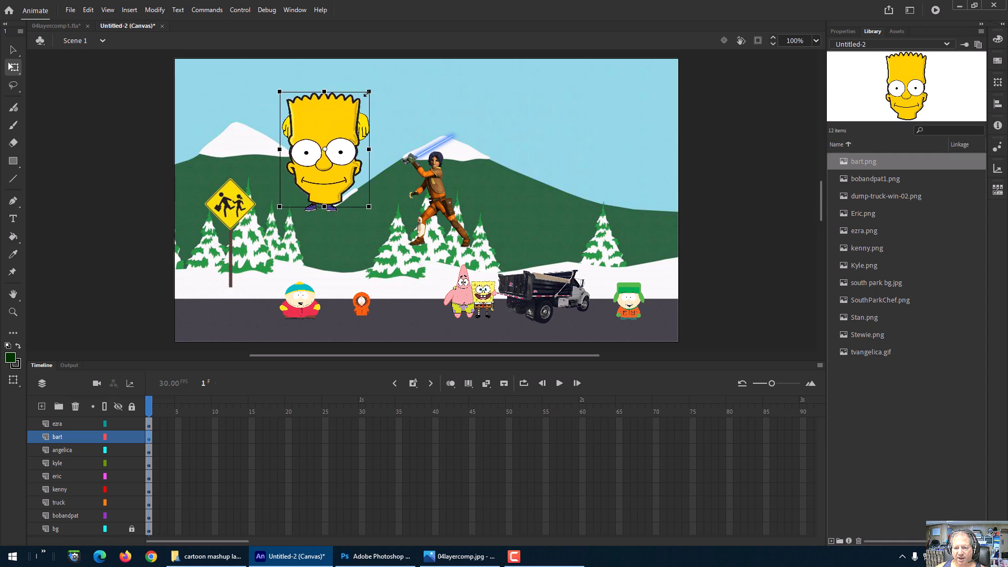
{"action": "mouse_move", "coordinate": [369, 149]}
{"action": "left_mouse_down"}
{"action": "mouse_move", "coordinate": [390, 150]}
{"action": "mouse_move", "coordinate": [377, 158]}
{"action": "mouse_move", "coordinate": [377, 133]}
{"action": "left_mouse_up"}
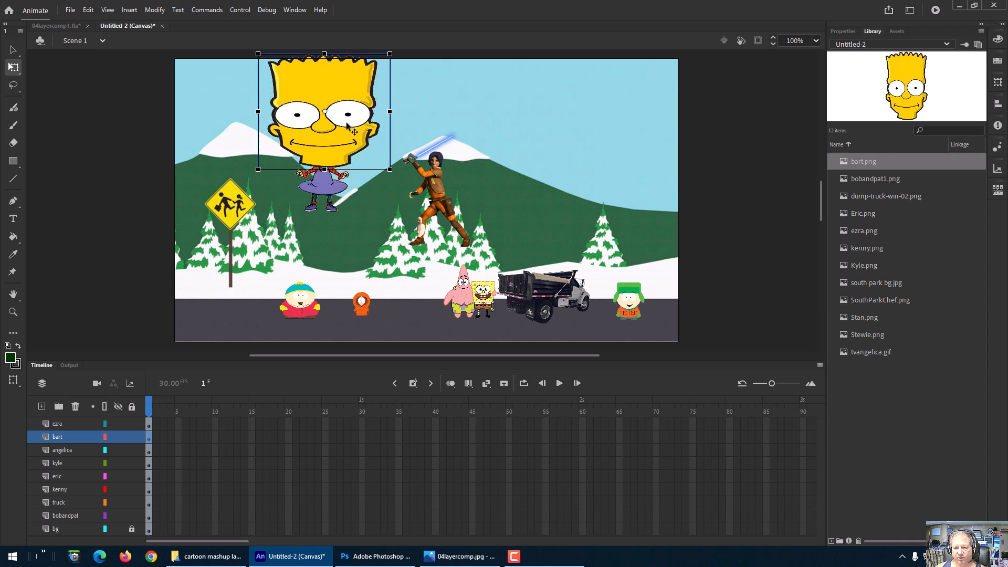
{"action": "left_click_drag", "start_coordinate": [391, 53], "coordinate": [373, 71]}
{"action": "left_click_drag", "start_coordinate": [344, 115], "coordinate": [346, 126]}
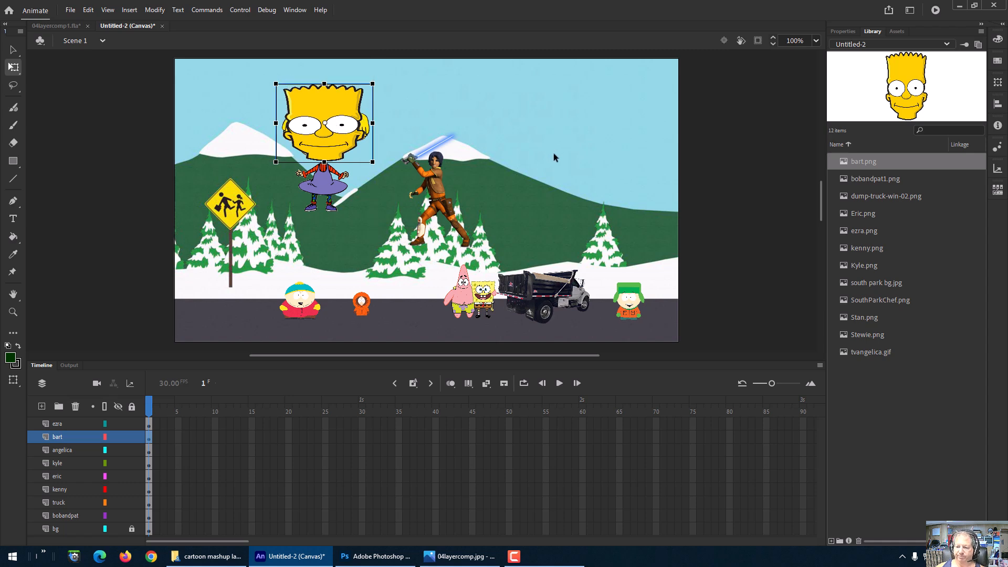